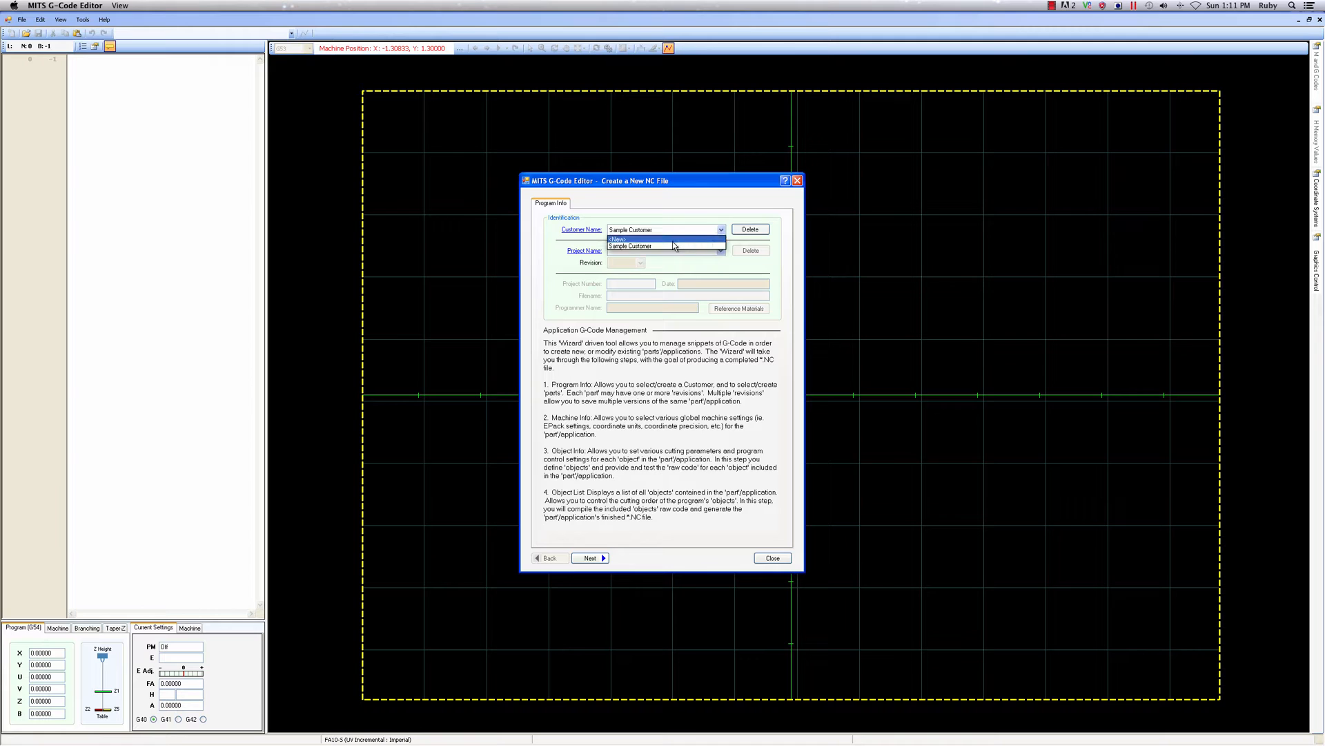
Select the existing Sample Customer, create a new project named Bananaplug and proceed to the machine settings
click(661, 246)
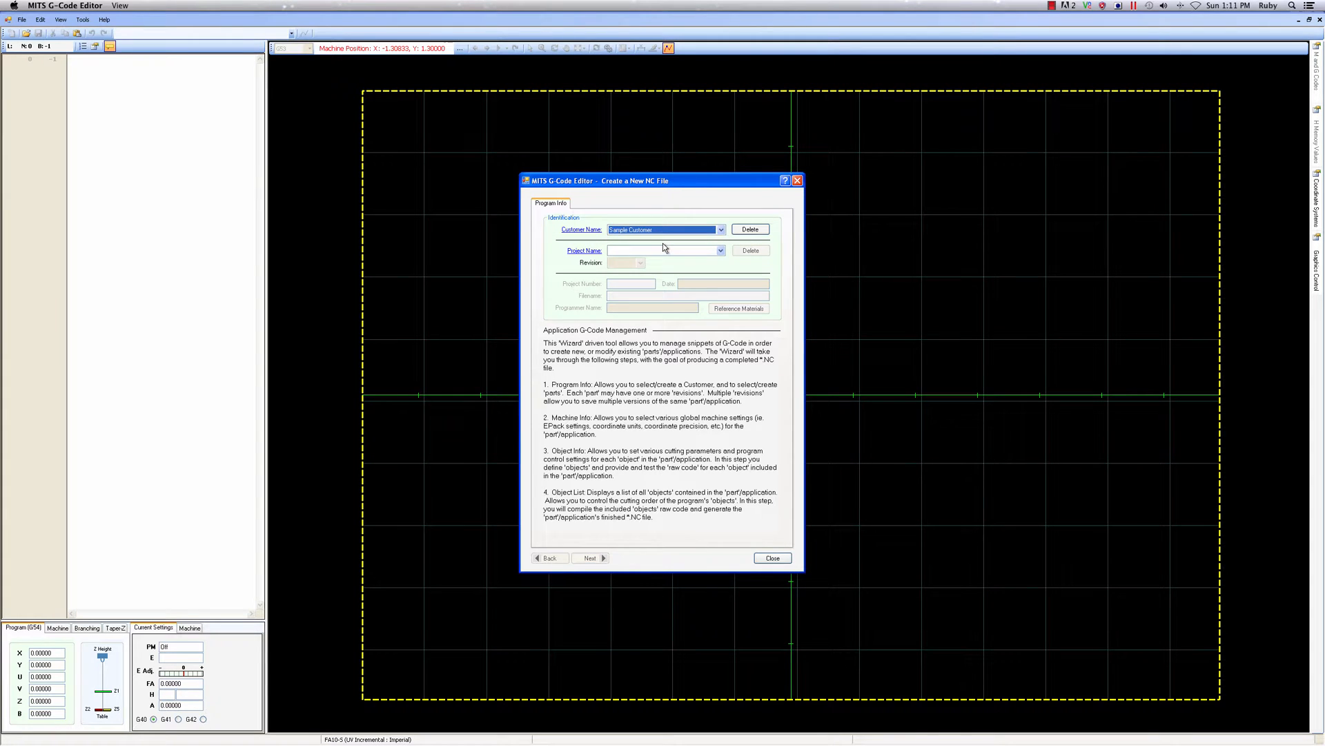
click(718, 252)
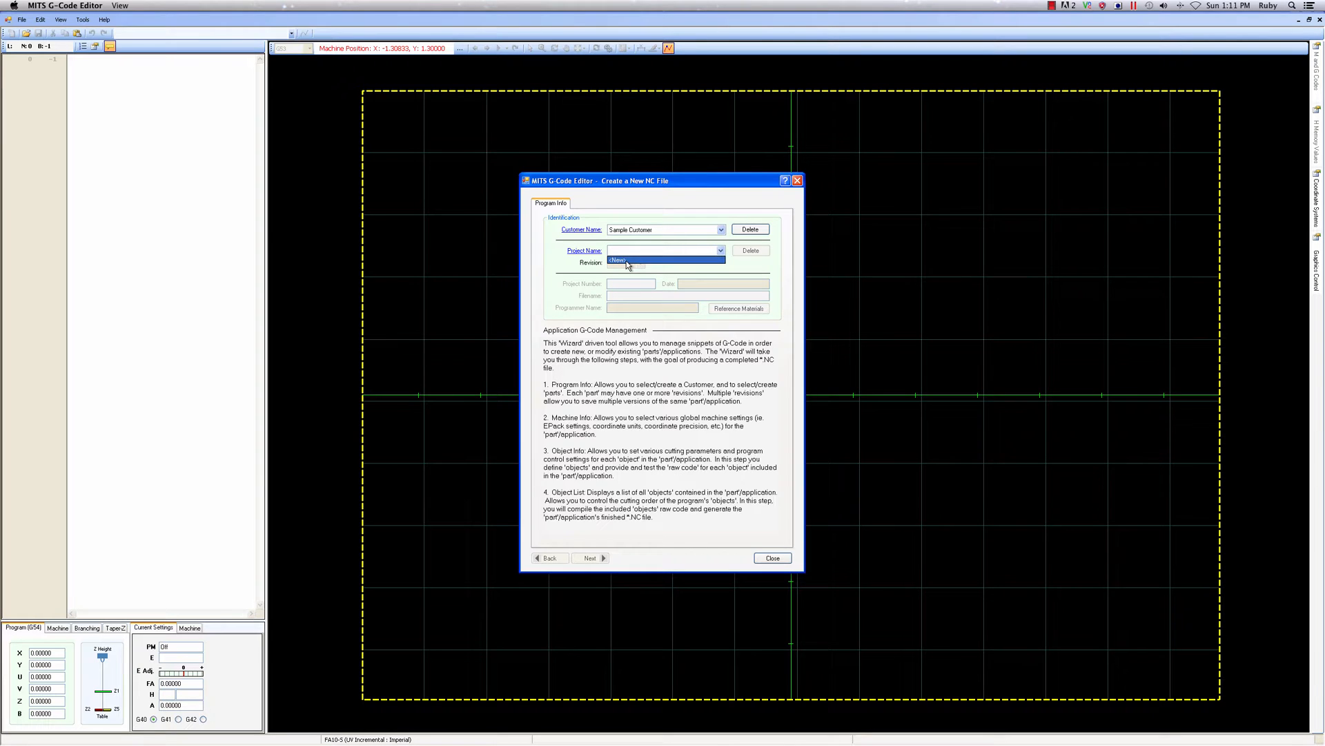
click(626, 261)
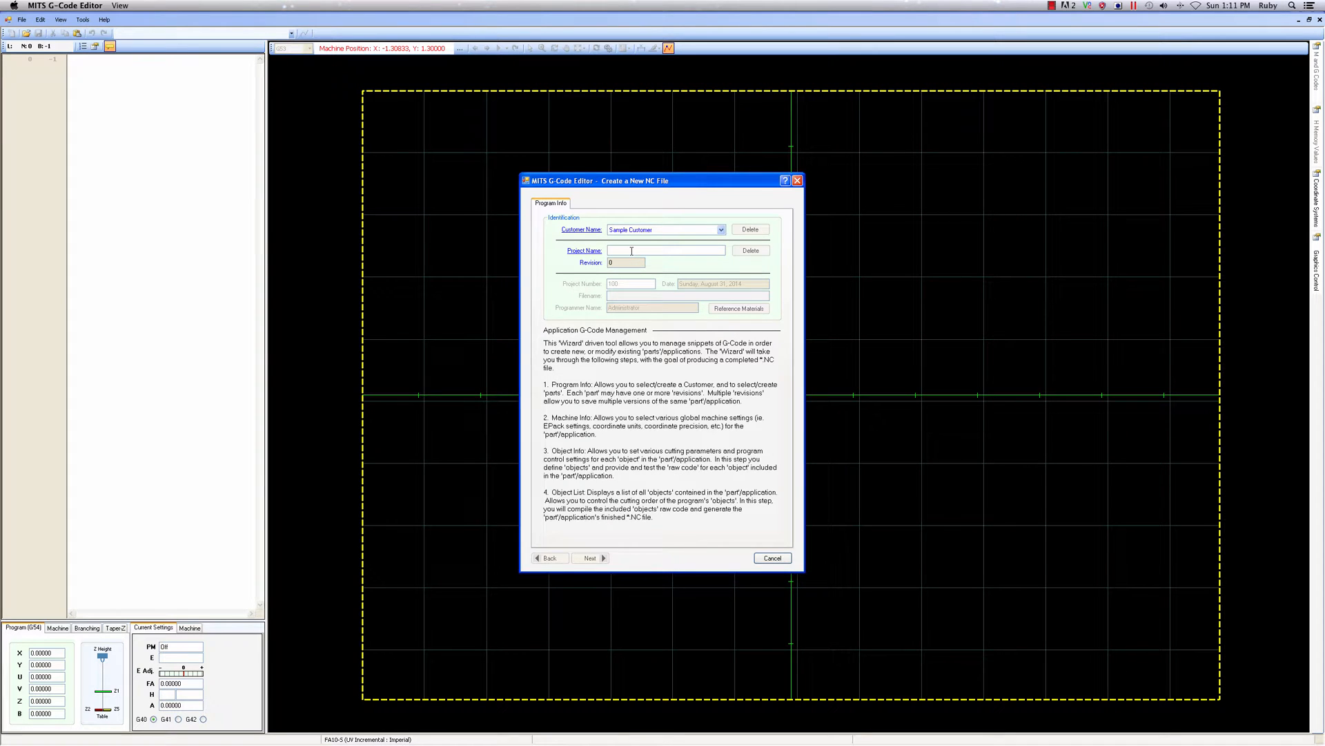
text(Bana)
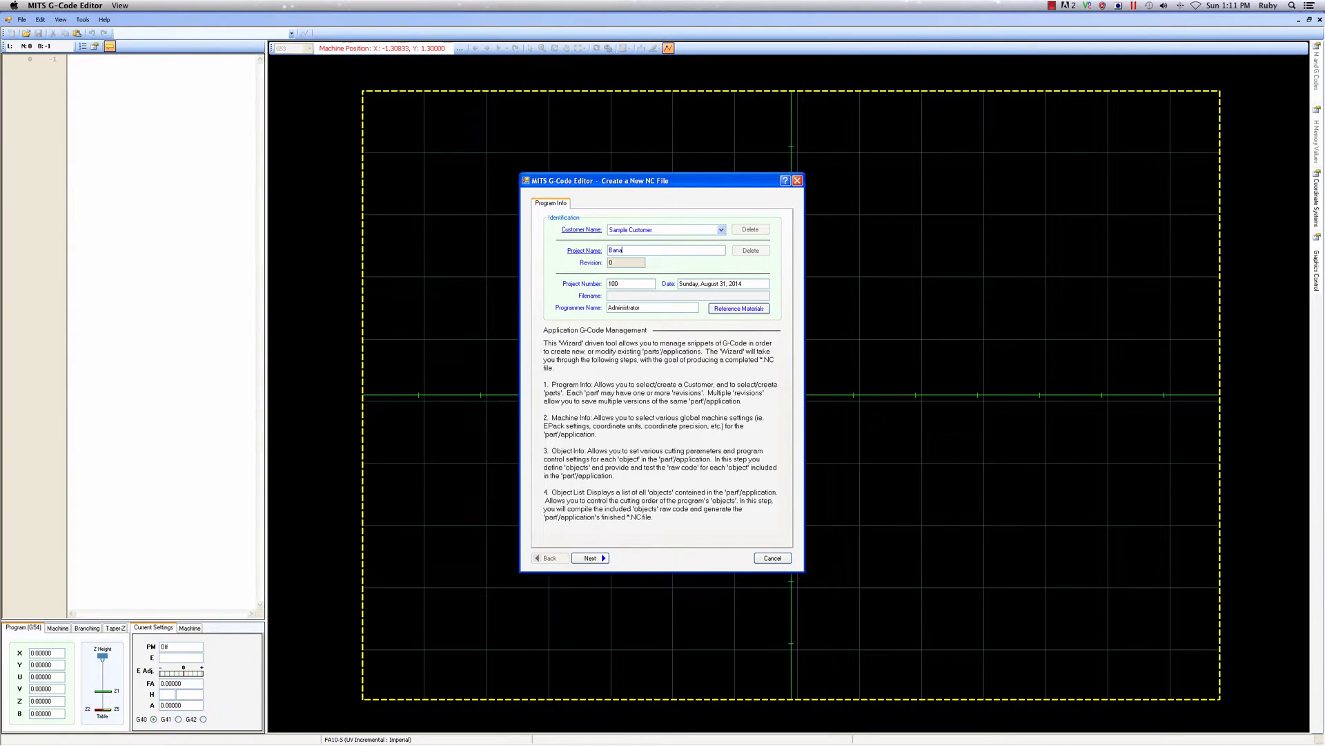
text(naplug)
click(590, 558)
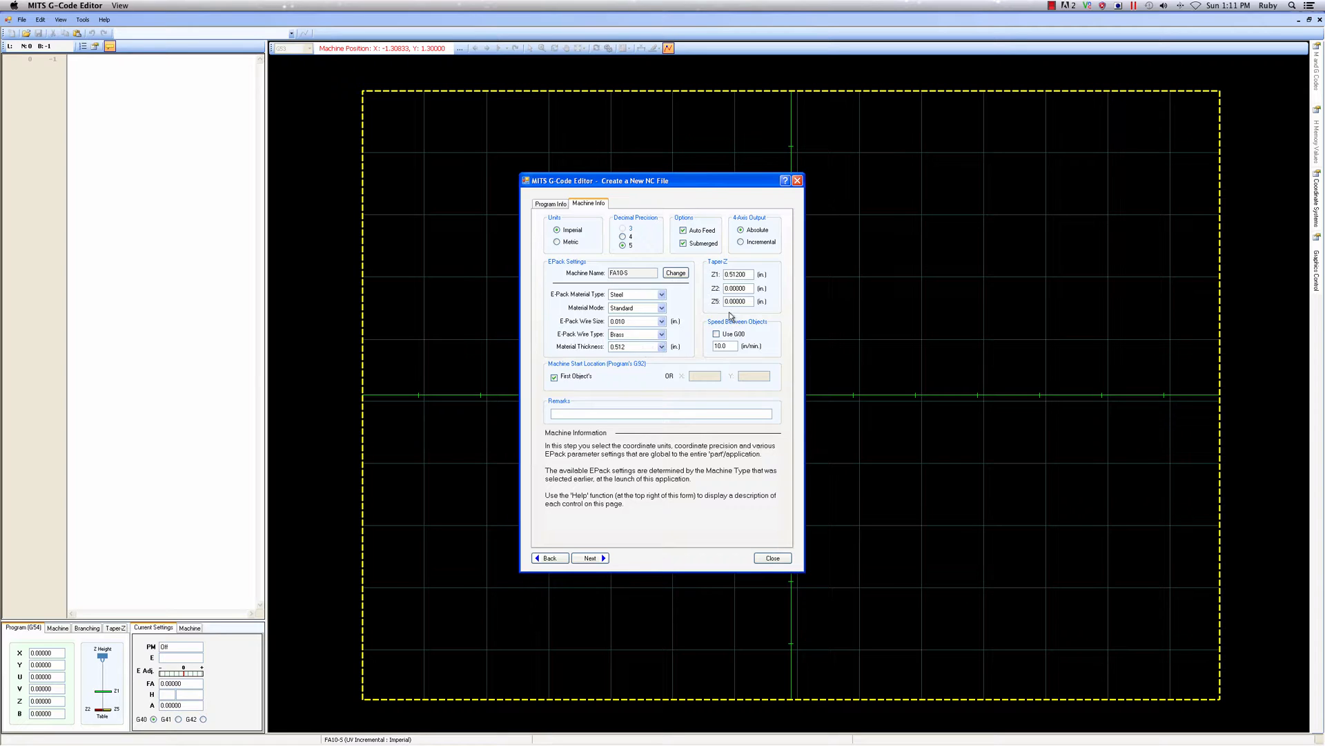
Set the Taper-Z Z1 height to 0.5 in and complete the machine information
drag(745, 274, 741, 276)
key(BackSpace)
key(BackSpace)
click(590, 559)
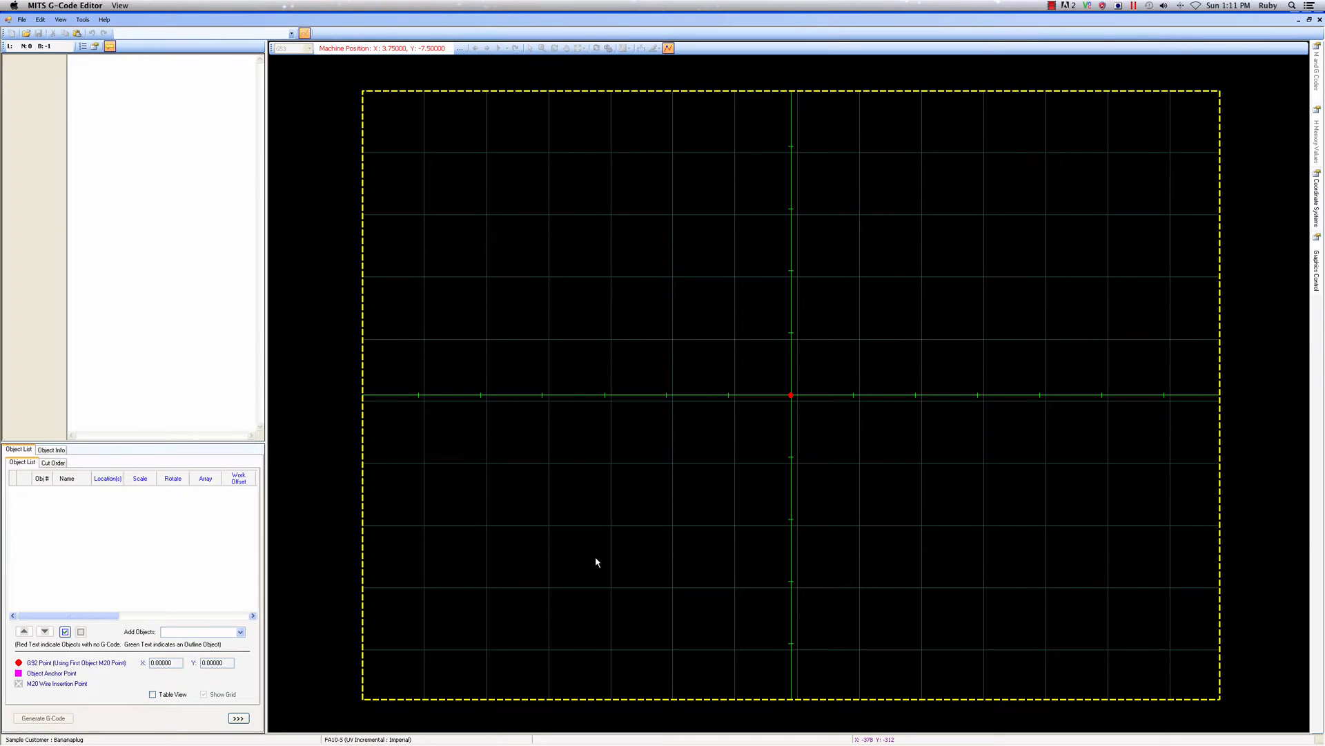
Import objects from the banana plug die plate DXF file in the Demo folder
click(240, 632)
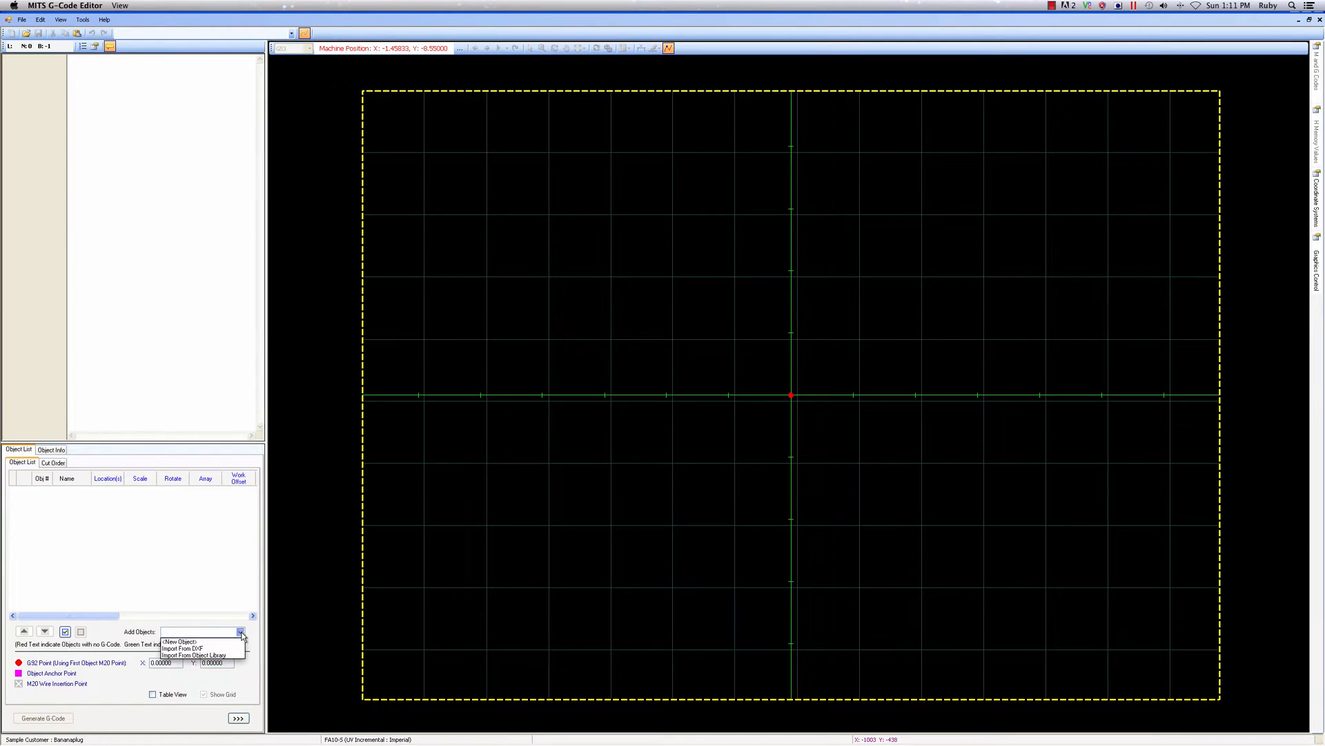
click(207, 648)
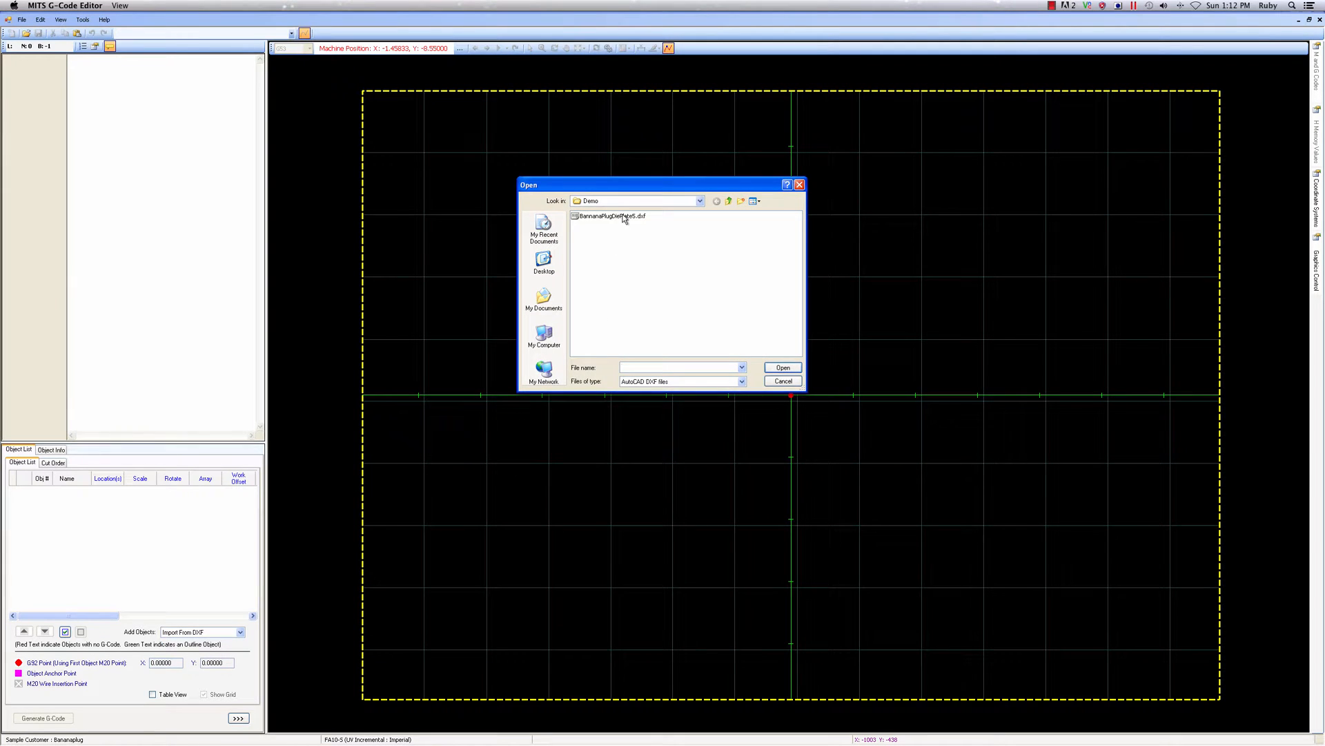
click(623, 217)
click(791, 370)
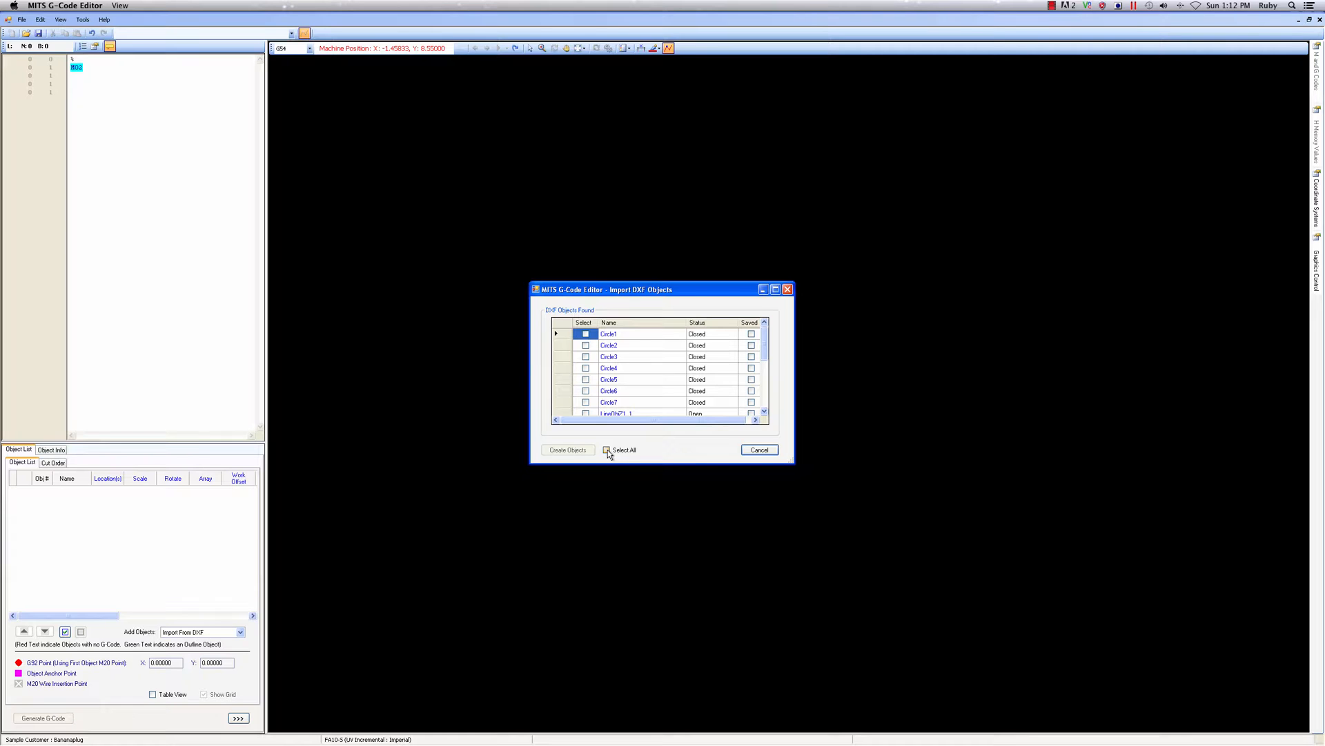
Select all geometry found in the DXF, create objects from it and finish the import
click(607, 449)
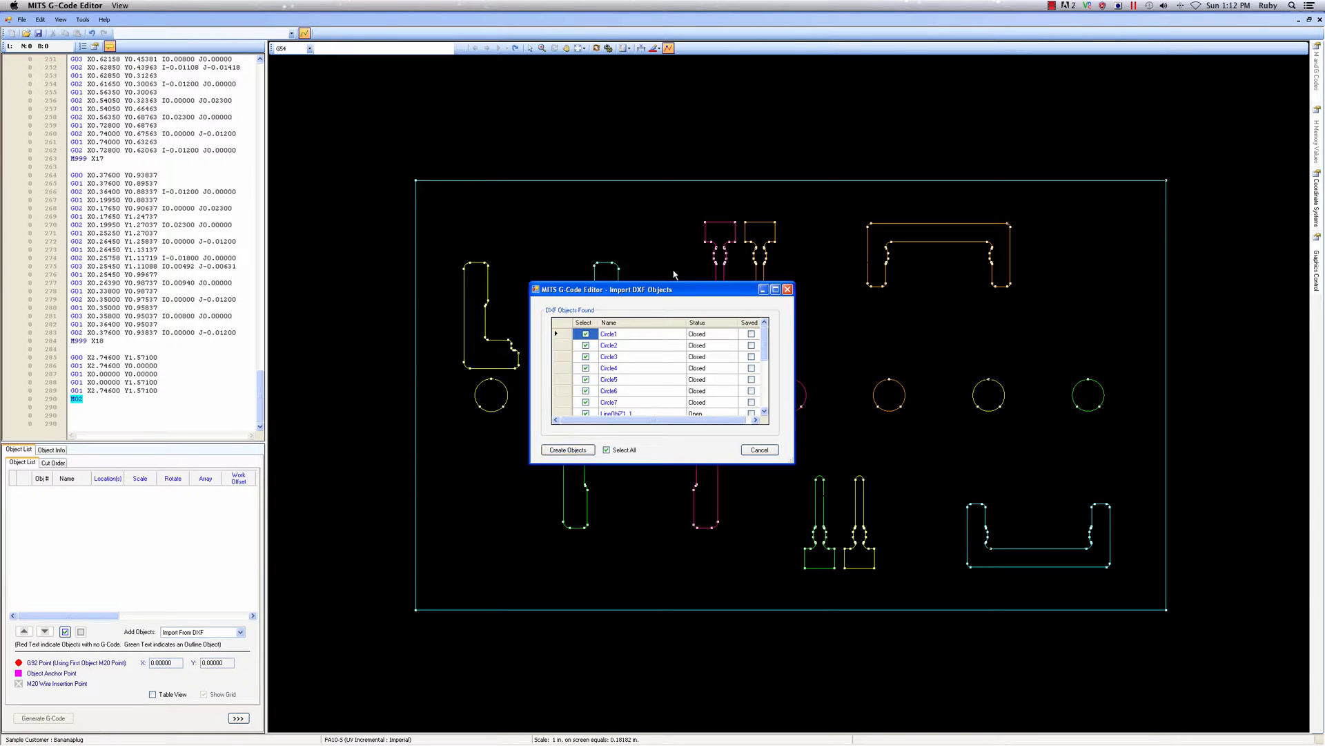
drag(680, 291, 426, 438)
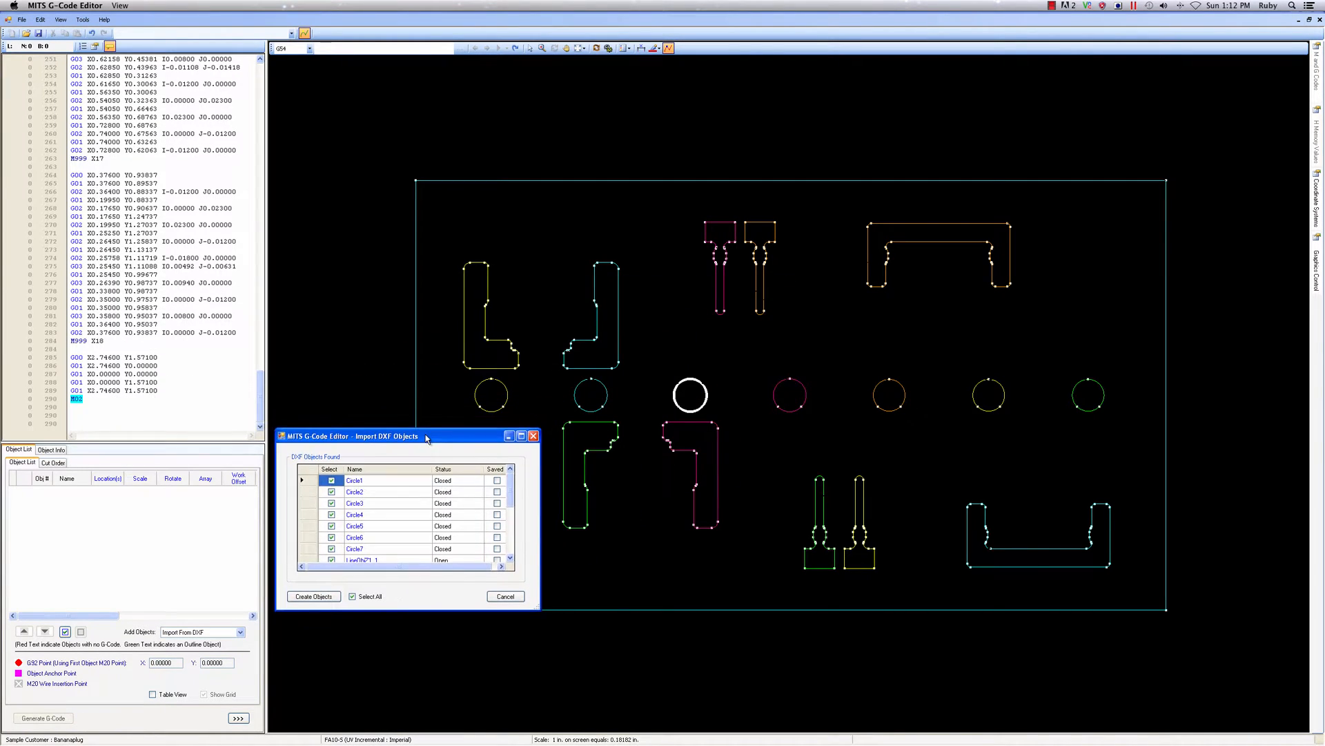
click(314, 596)
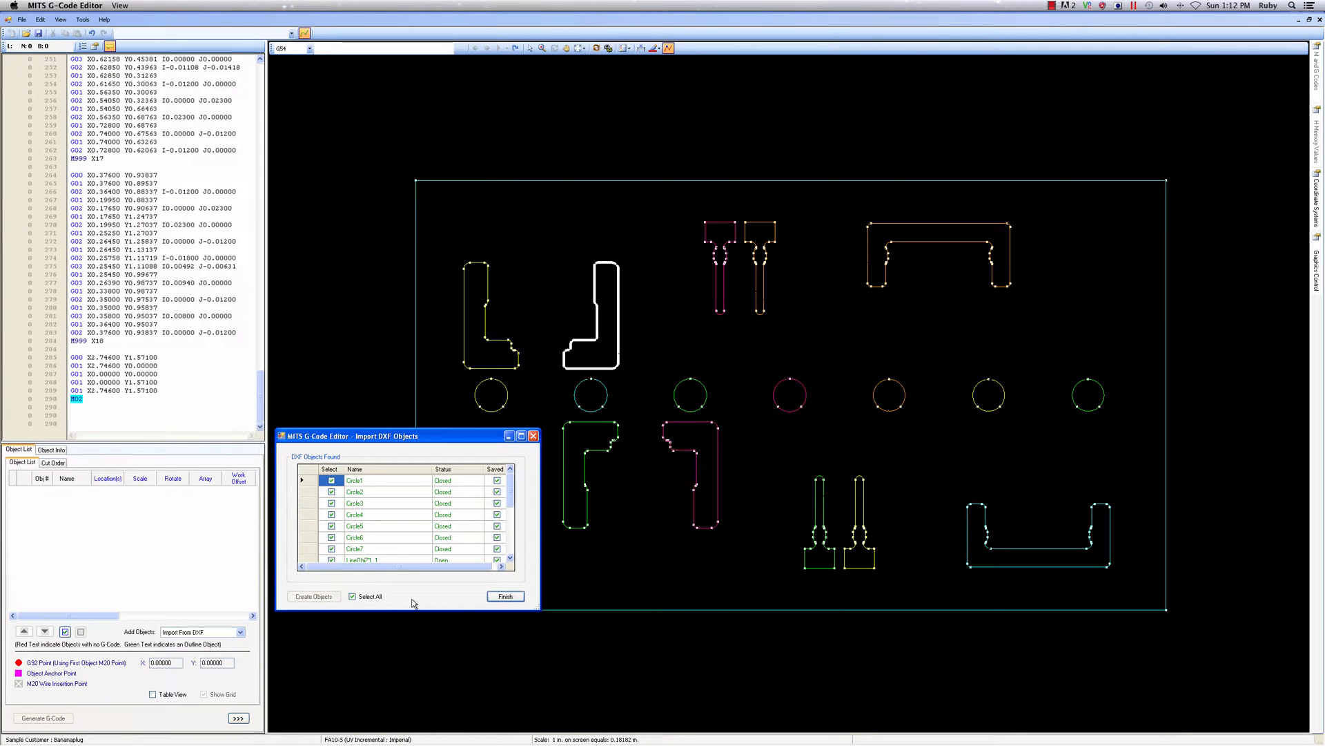
click(506, 597)
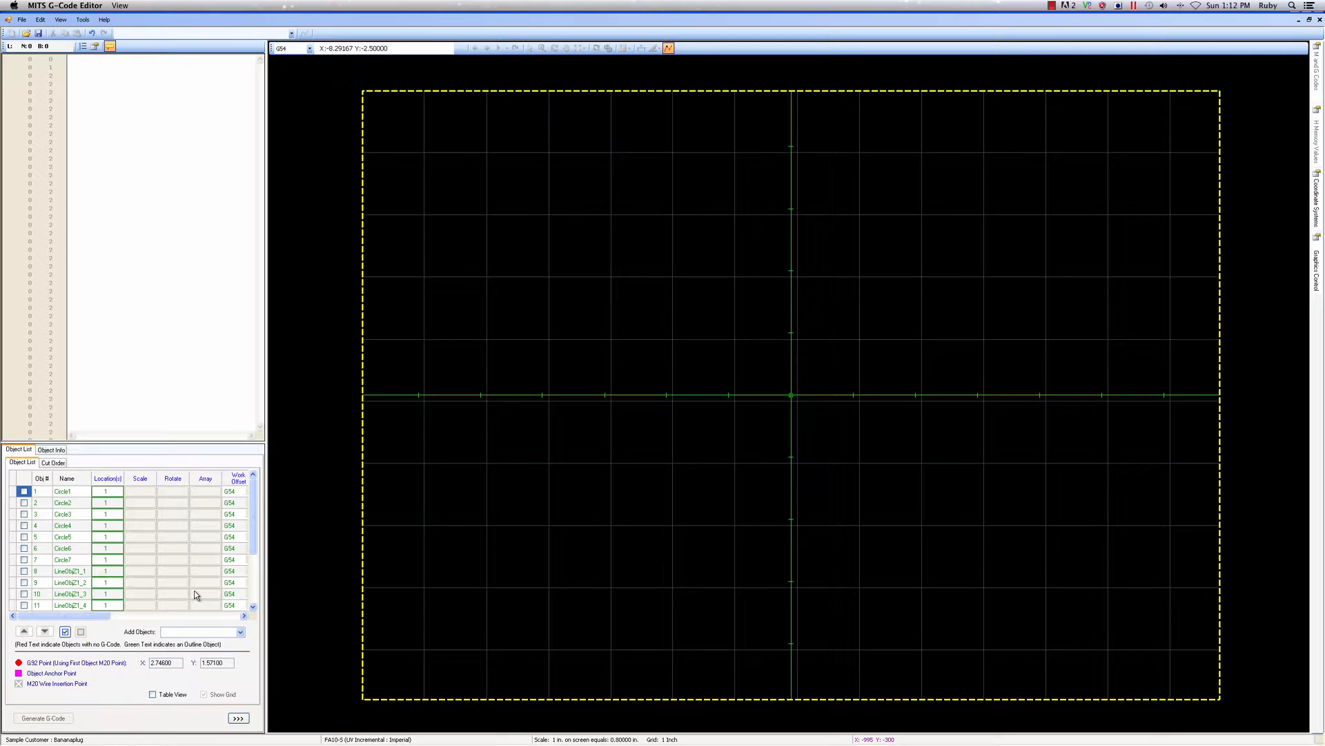
Include all imported objects in the object list so they are drawn on the plate layout
click(66, 632)
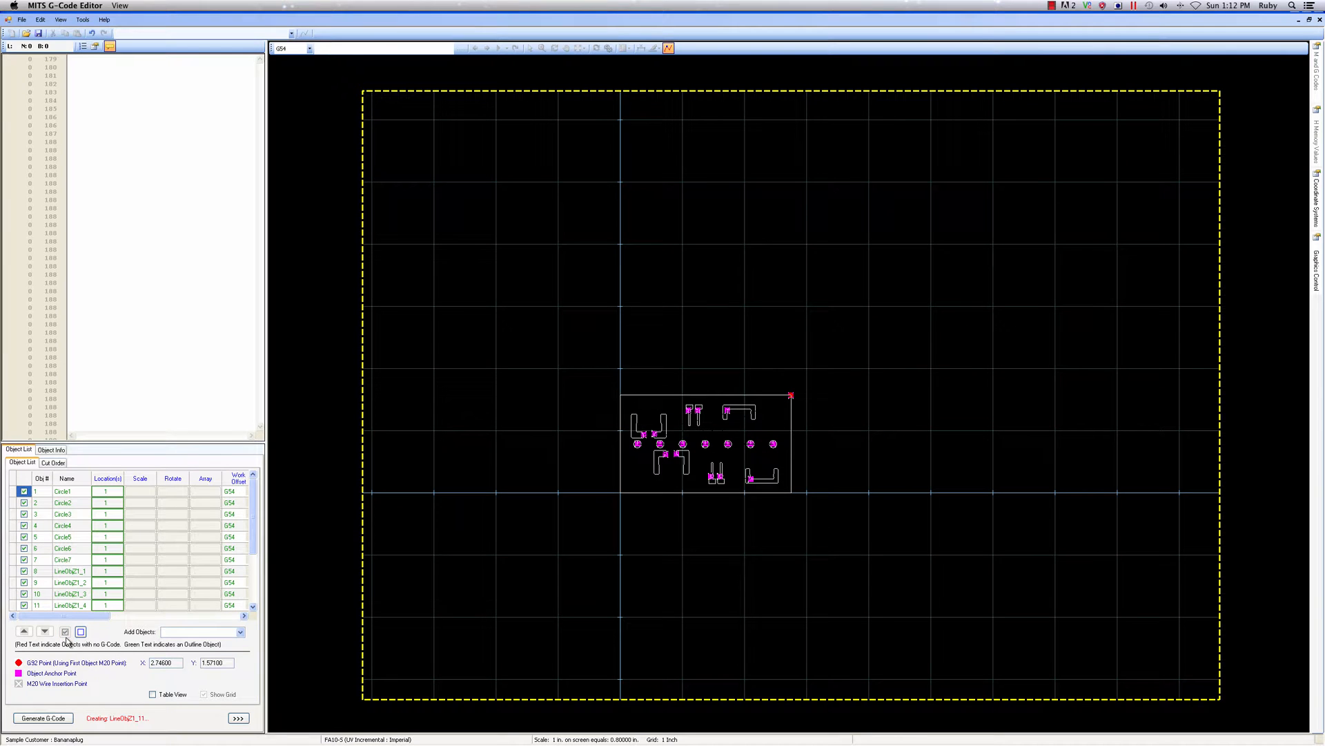
scroll(697, 457, up, 5)
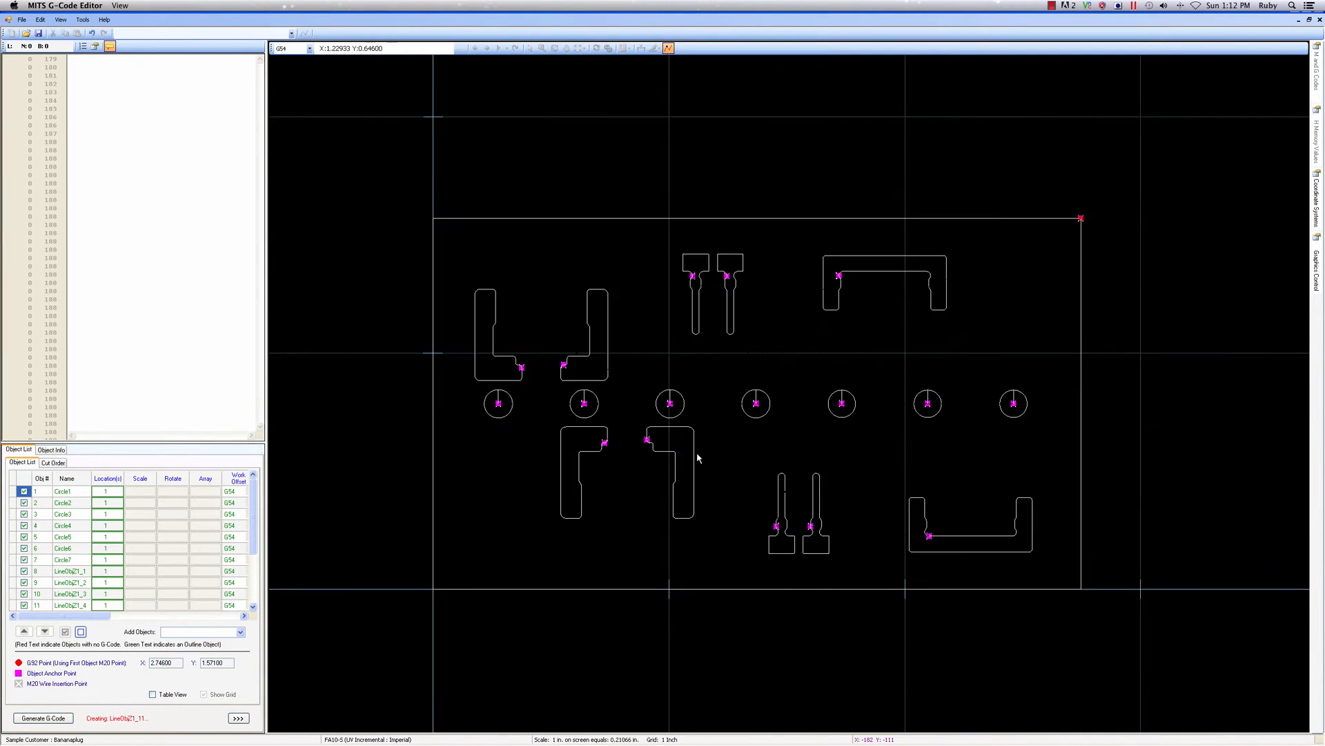
scroll(697, 458, up, 1)
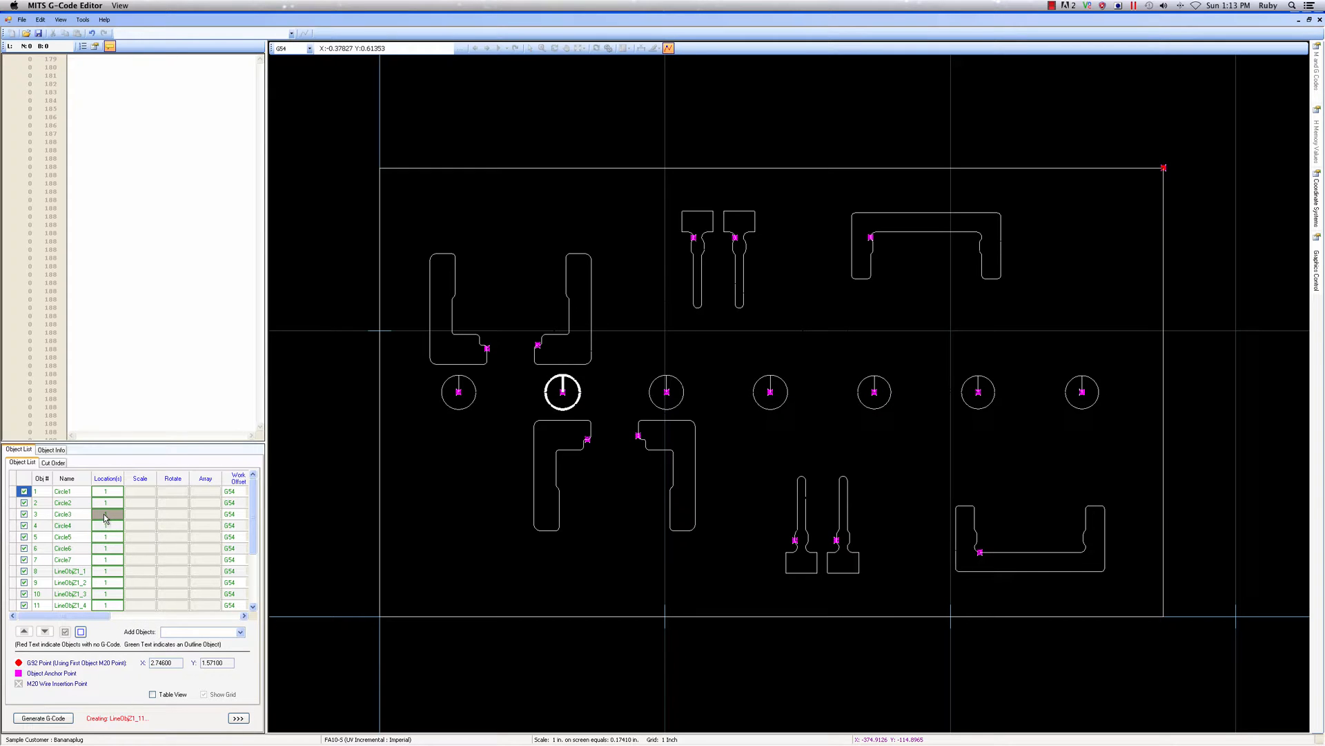
Open Circle2, turn off its Outline Object setting and rename it R0.06
double_click(62, 506)
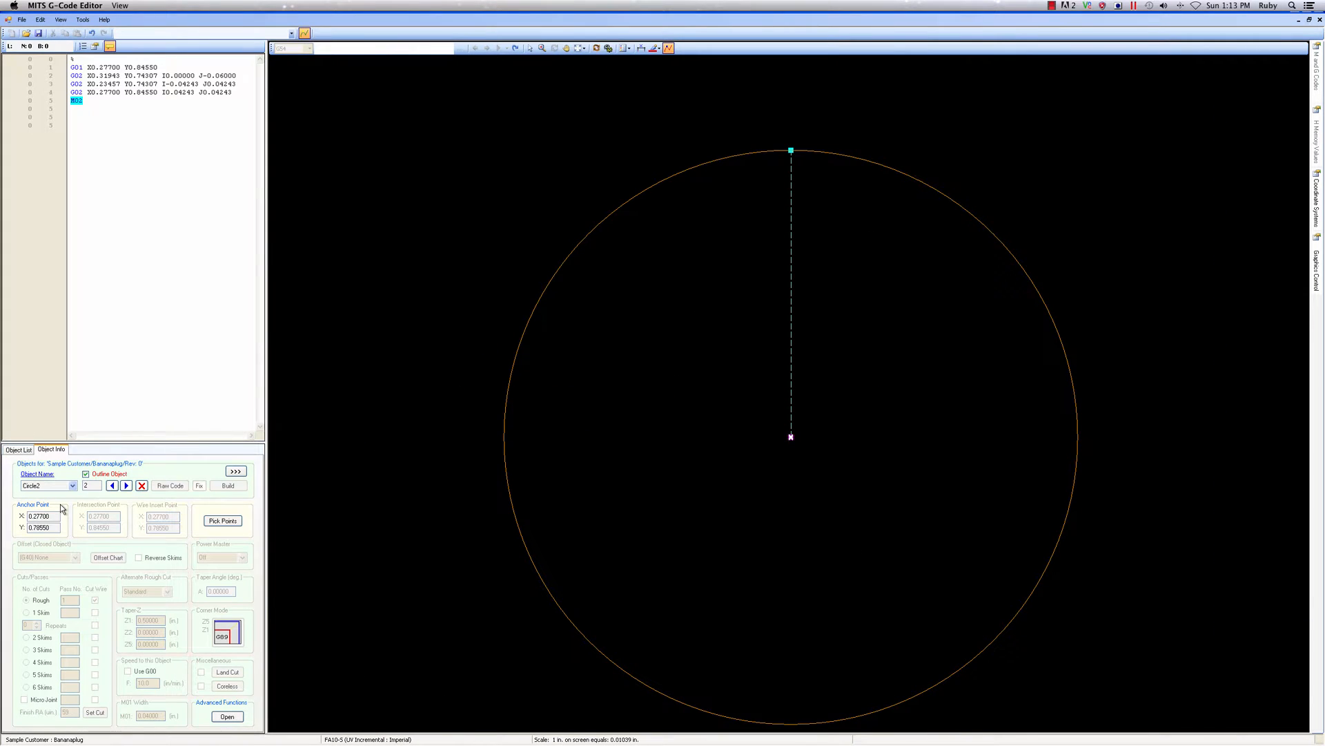
click(85, 474)
click(48, 474)
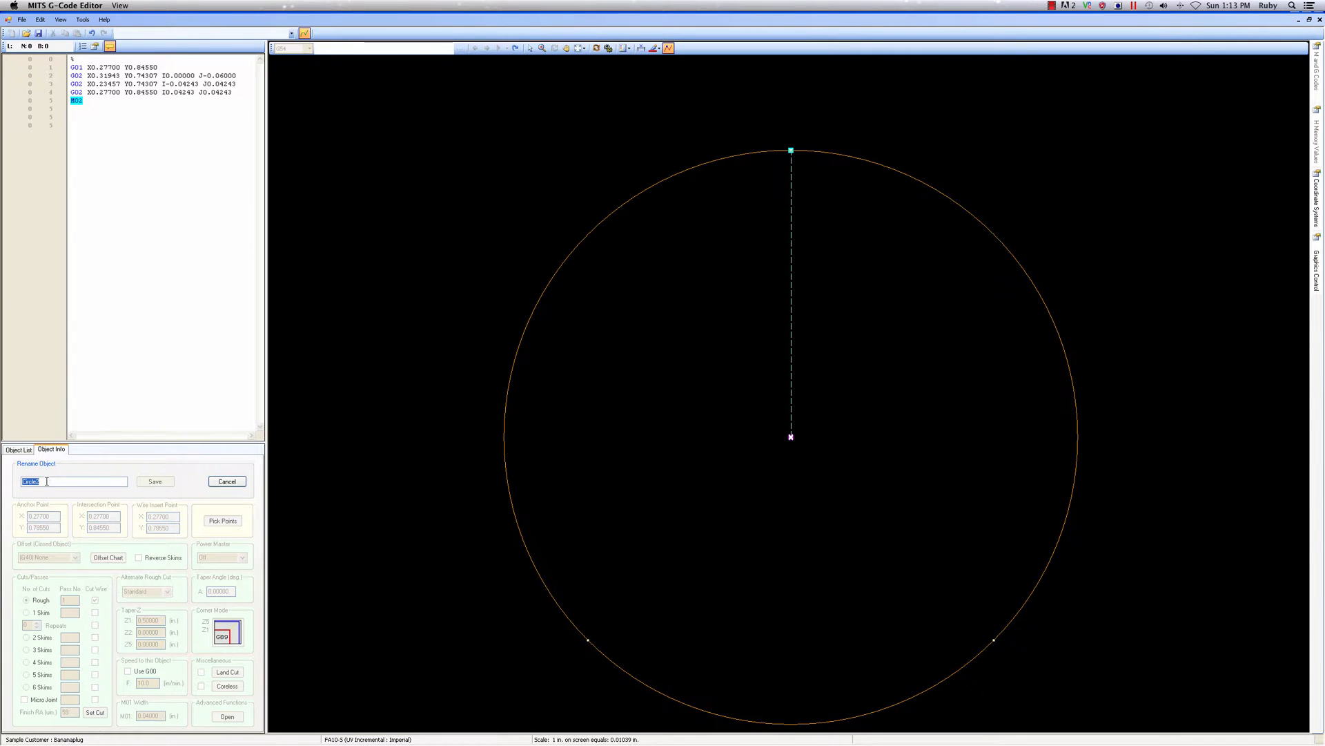
text(R0.06)
click(158, 482)
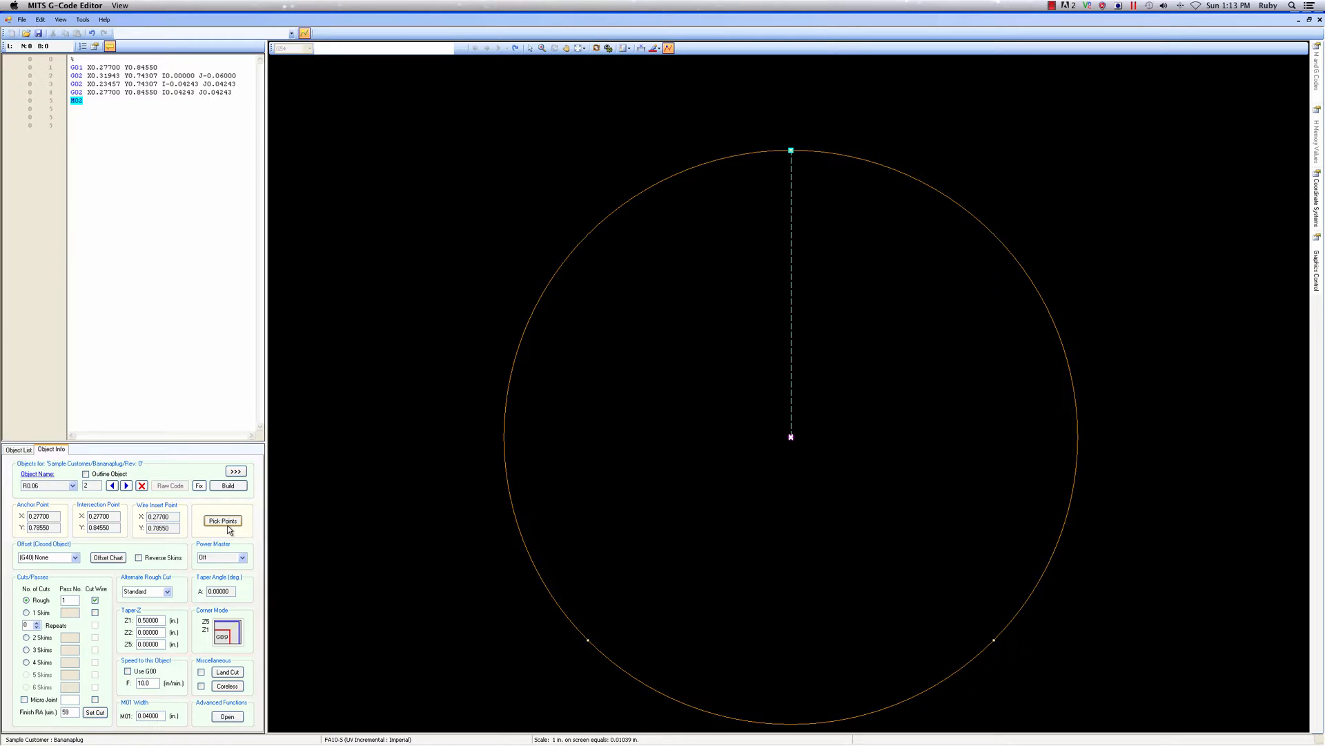
Give R0.06 a G42 right-hand offset, one reverse skim cut and the Coreless option, and build its code
click(76, 558)
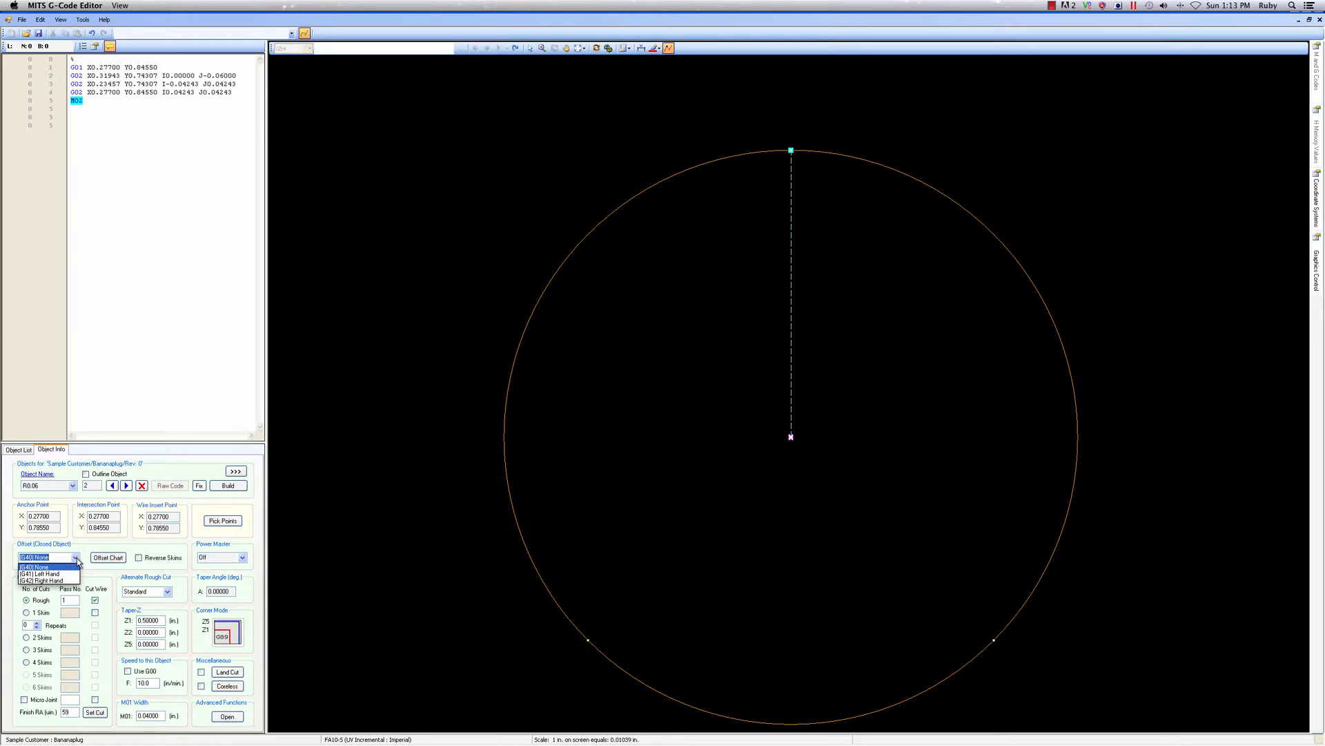
click(68, 582)
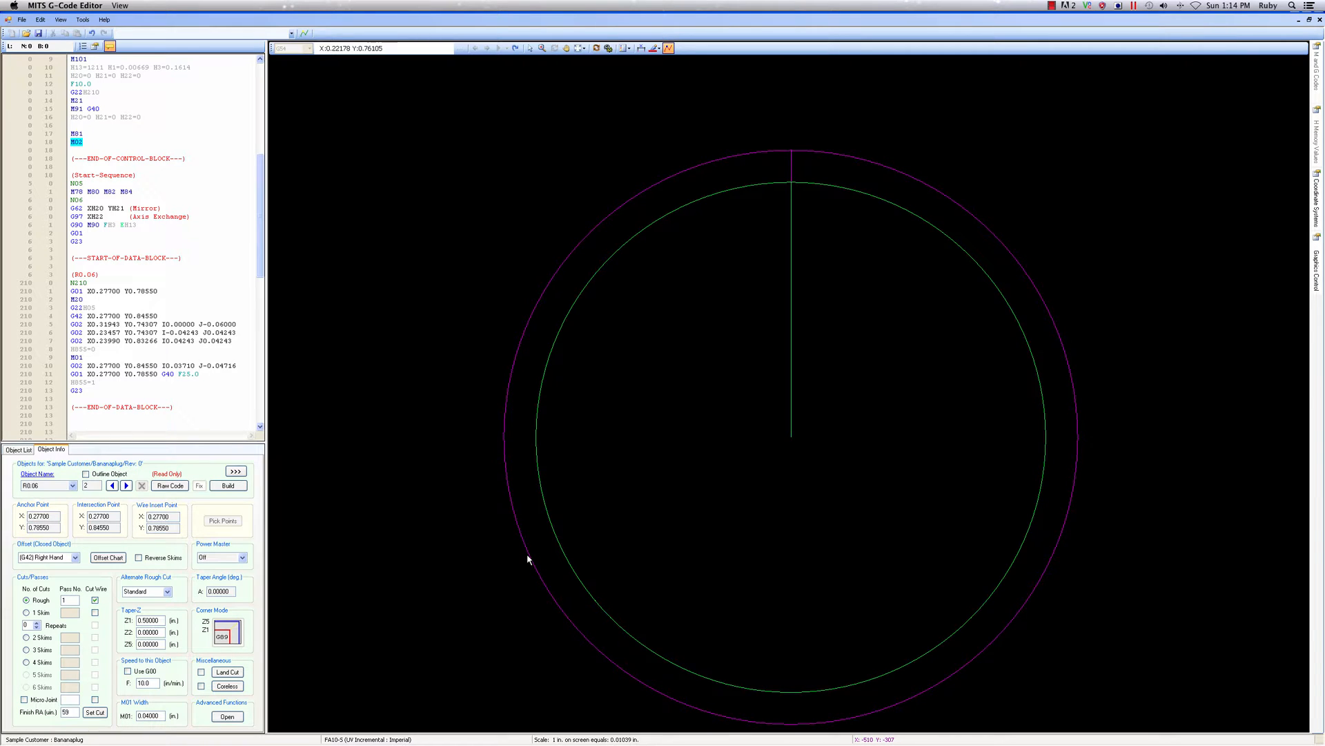
click(26, 612)
click(201, 686)
click(221, 487)
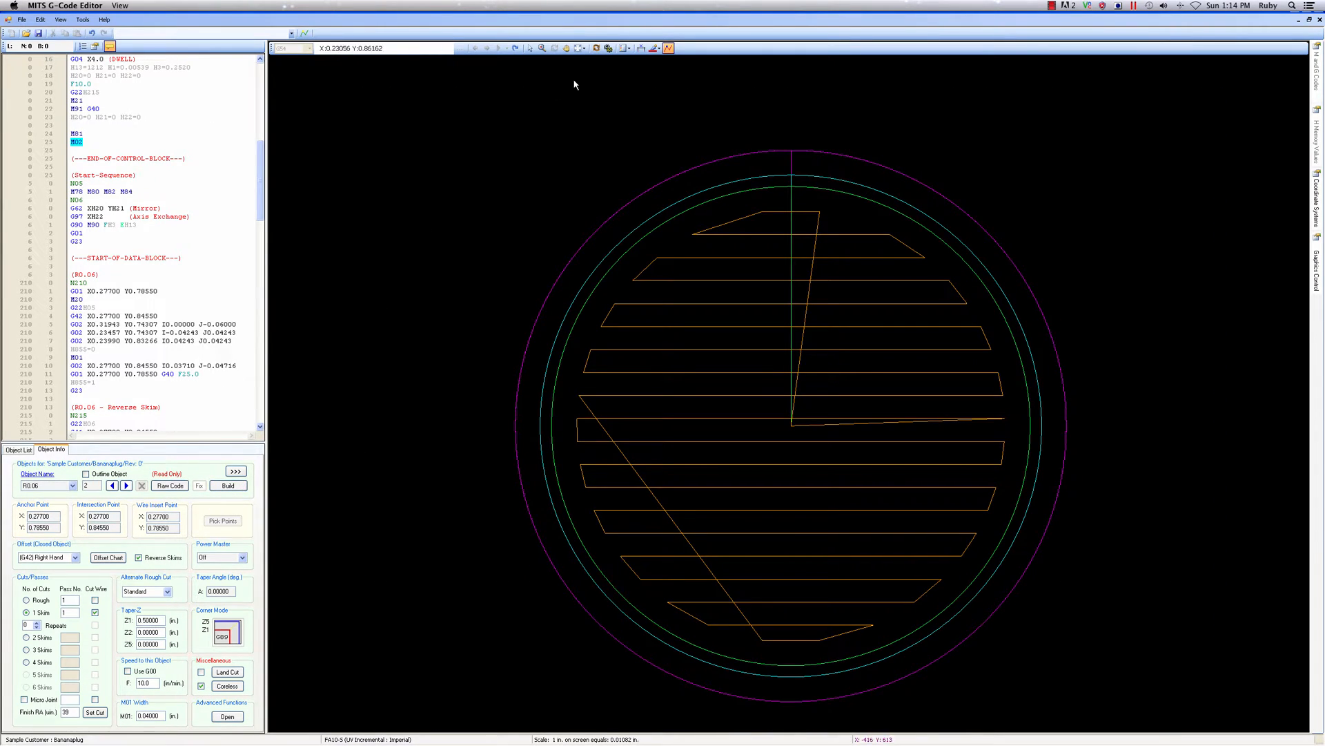
Rotate the built R0.06 toolpath to examine its coreless cut in 3D
click(596, 47)
drag(855, 437, 684, 420)
scroll(805, 421, down, 13)
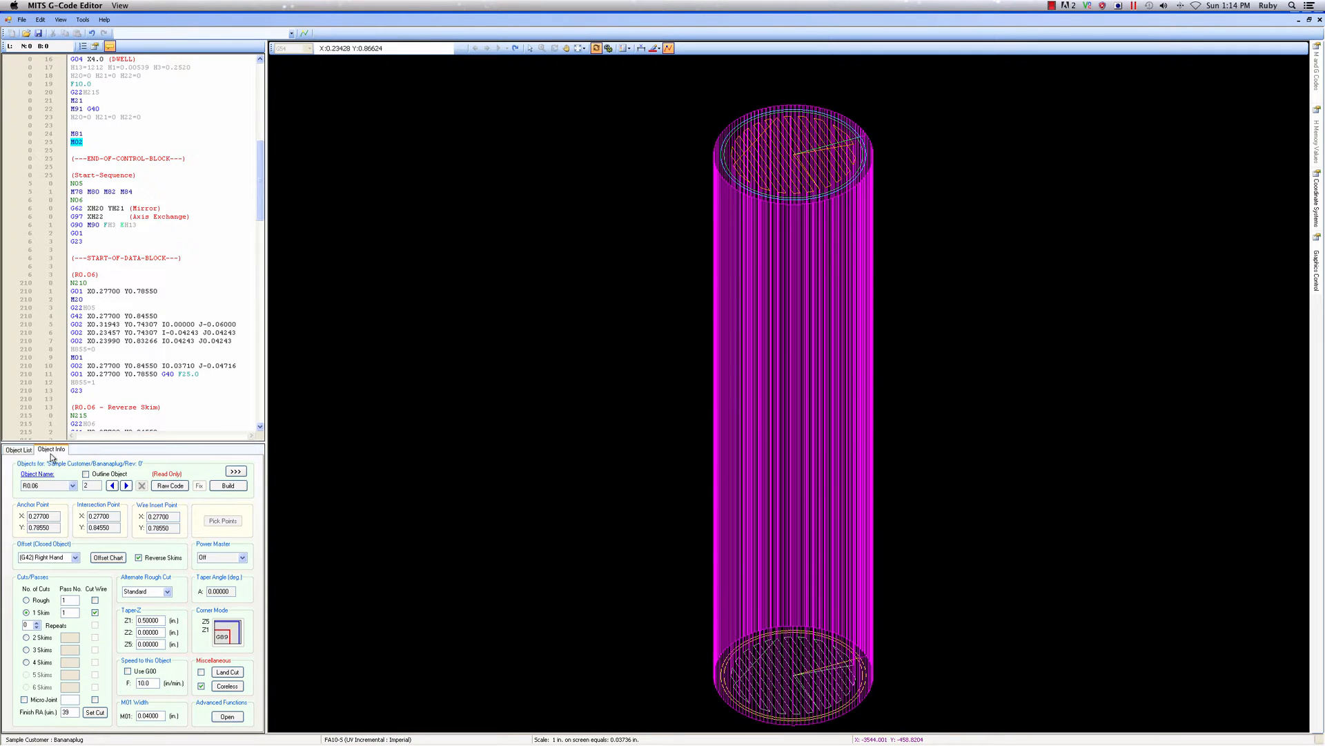
From the object list, add three R0.06 program locations at the next three circle centres in the row: X 0.641, 1.005 and 1.369, Y 0.7855
click(19, 451)
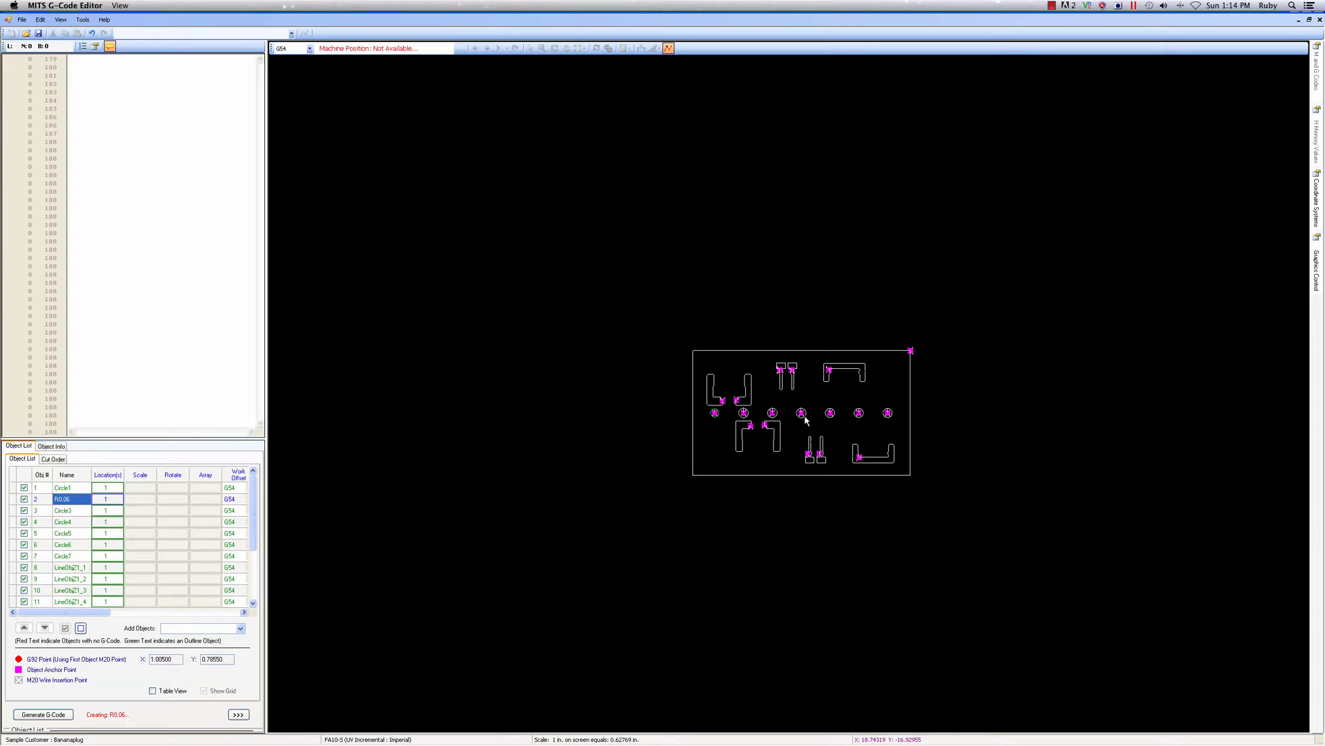
scroll(804, 423, up, 5)
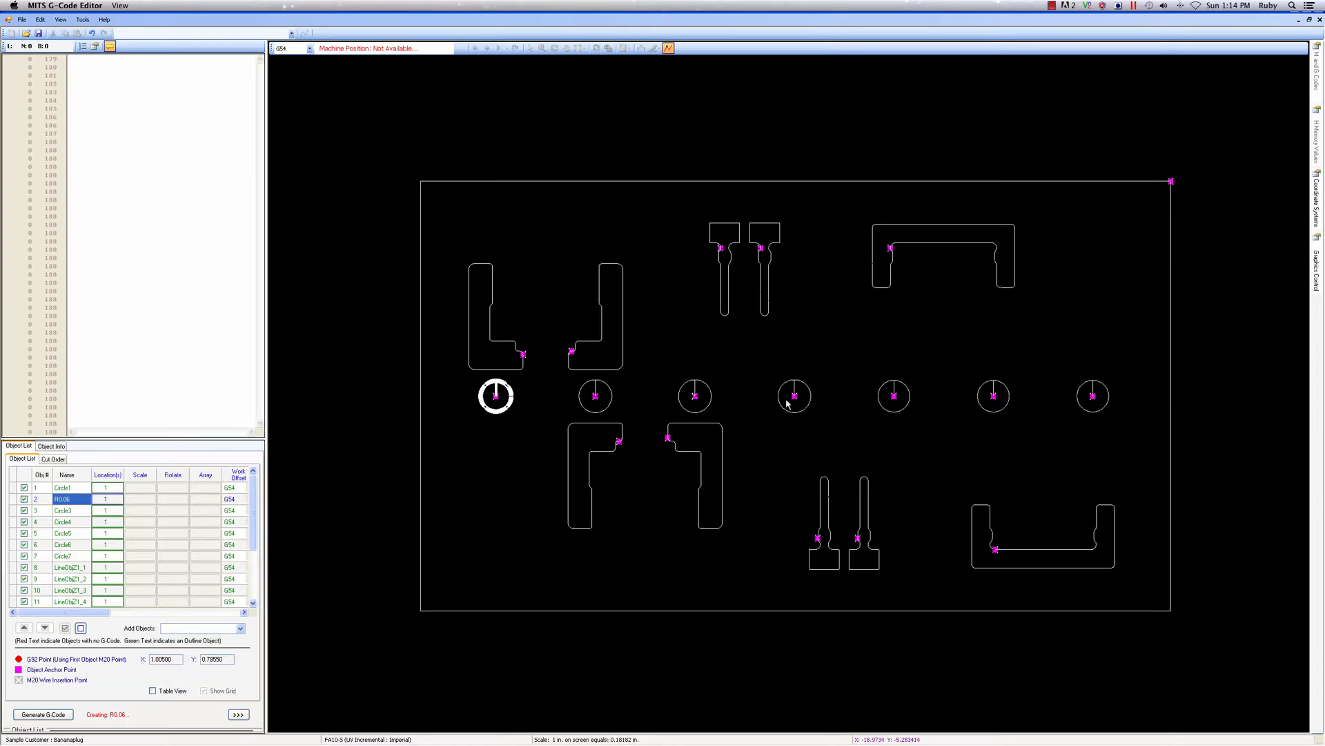
click(109, 500)
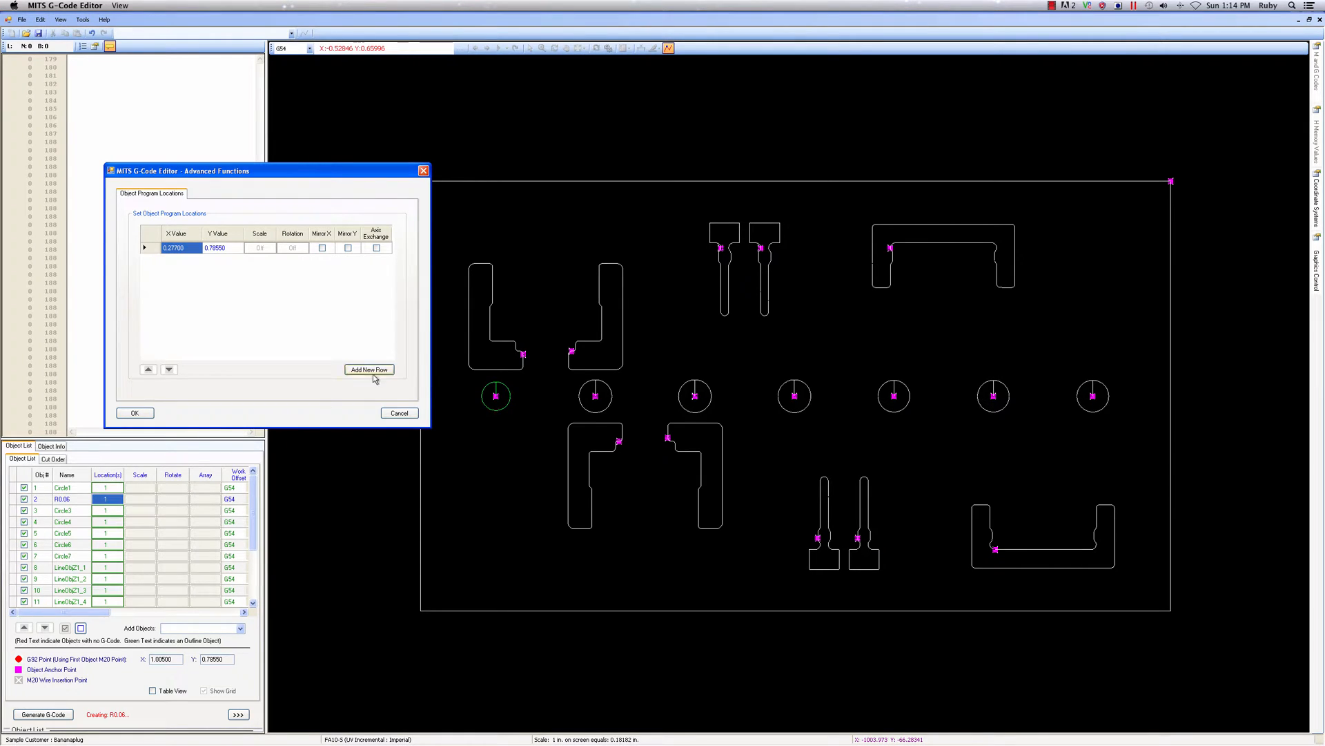
click(376, 371)
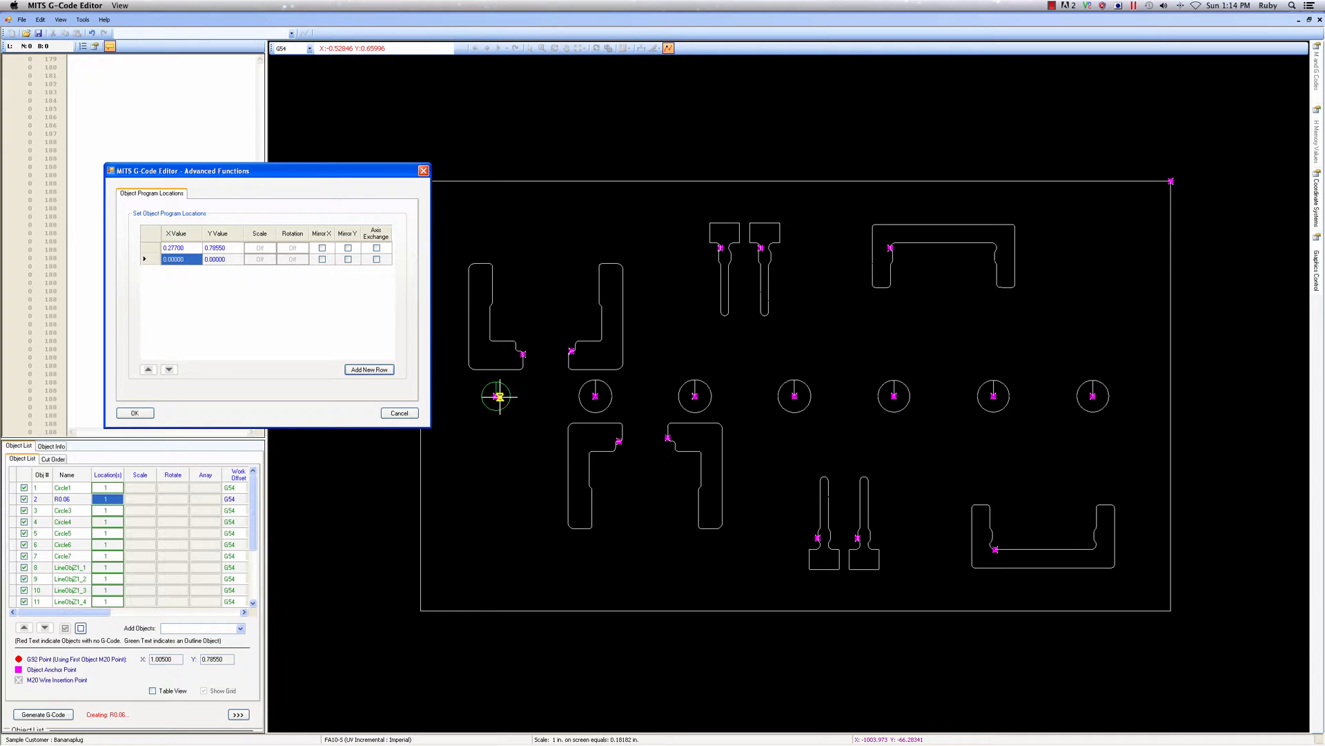
click(596, 396)
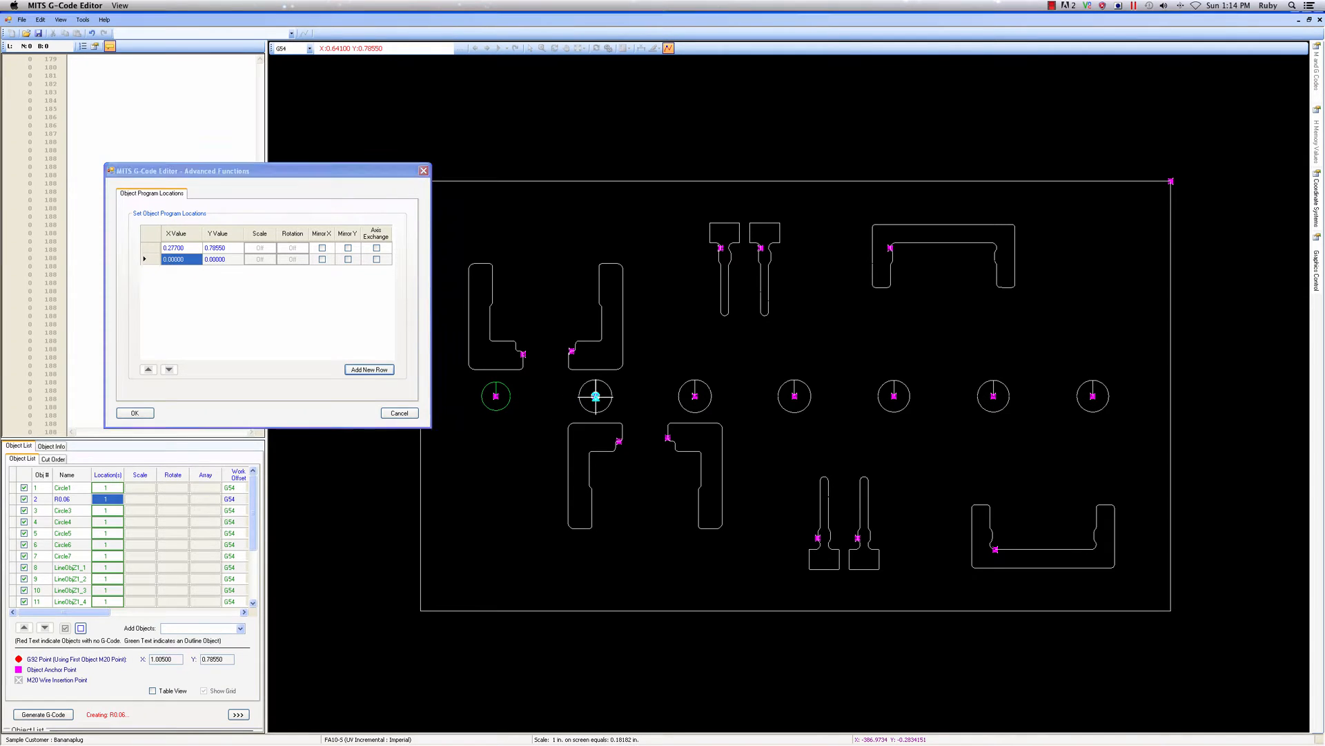
click(362, 371)
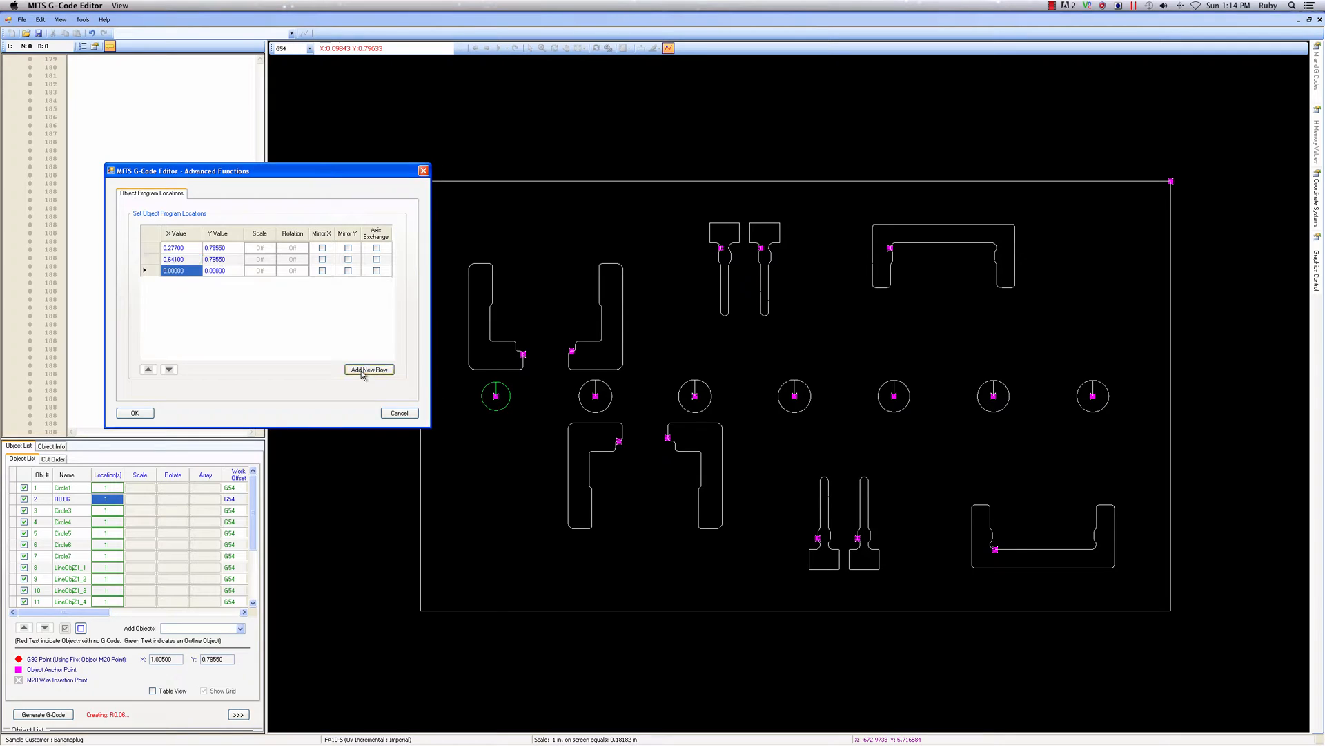
click(695, 396)
click(369, 370)
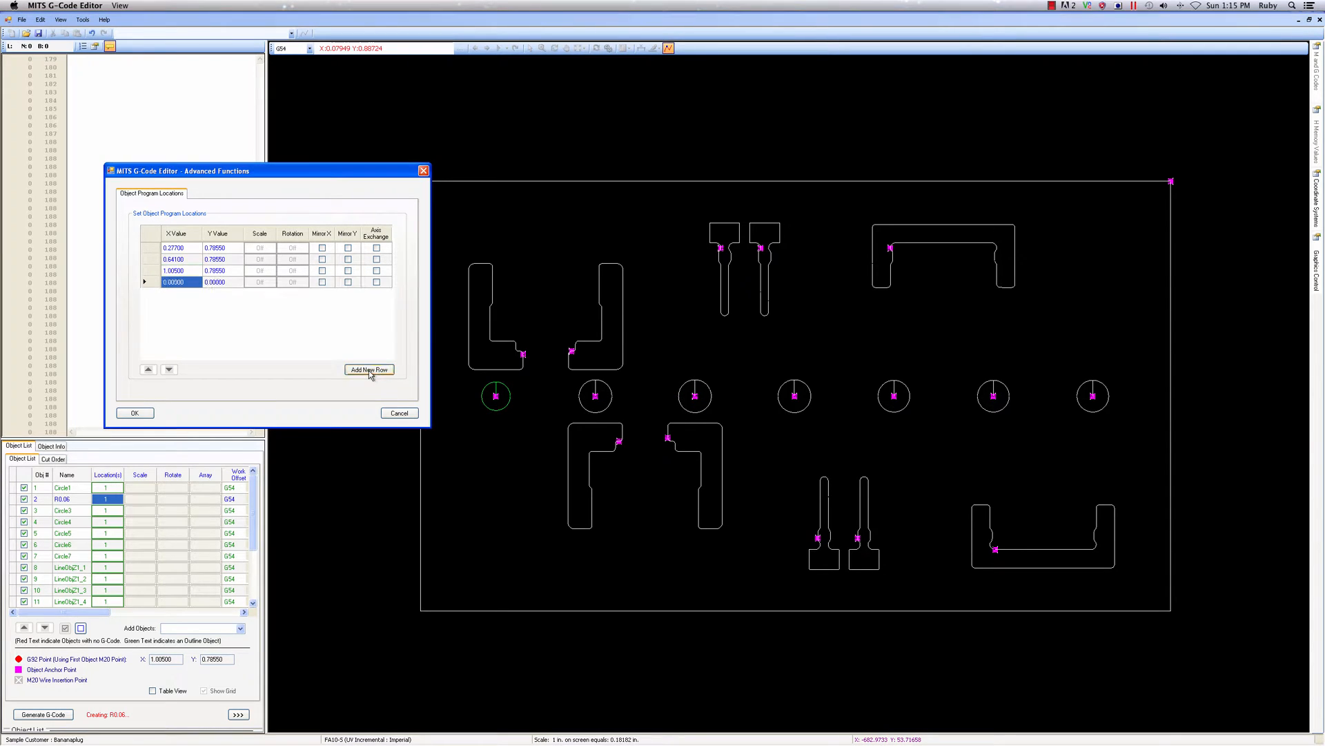
click(795, 395)
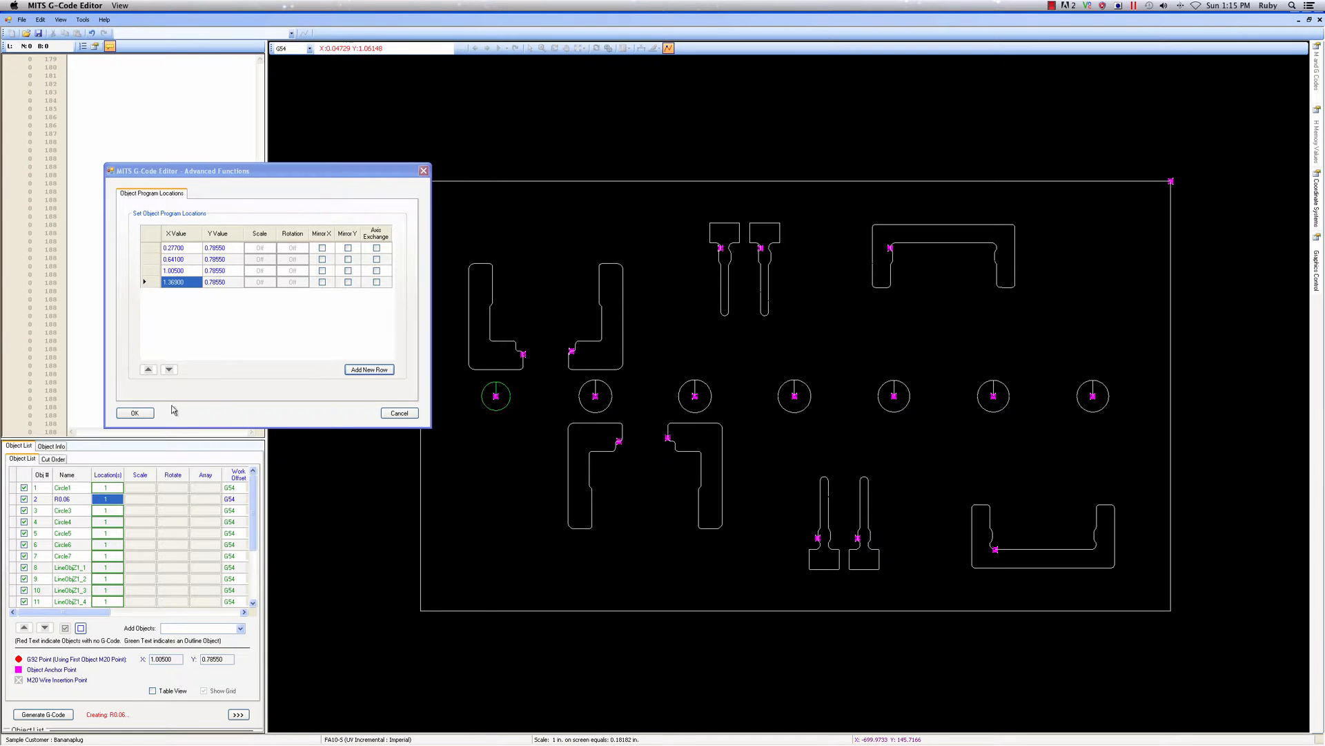
click(143, 414)
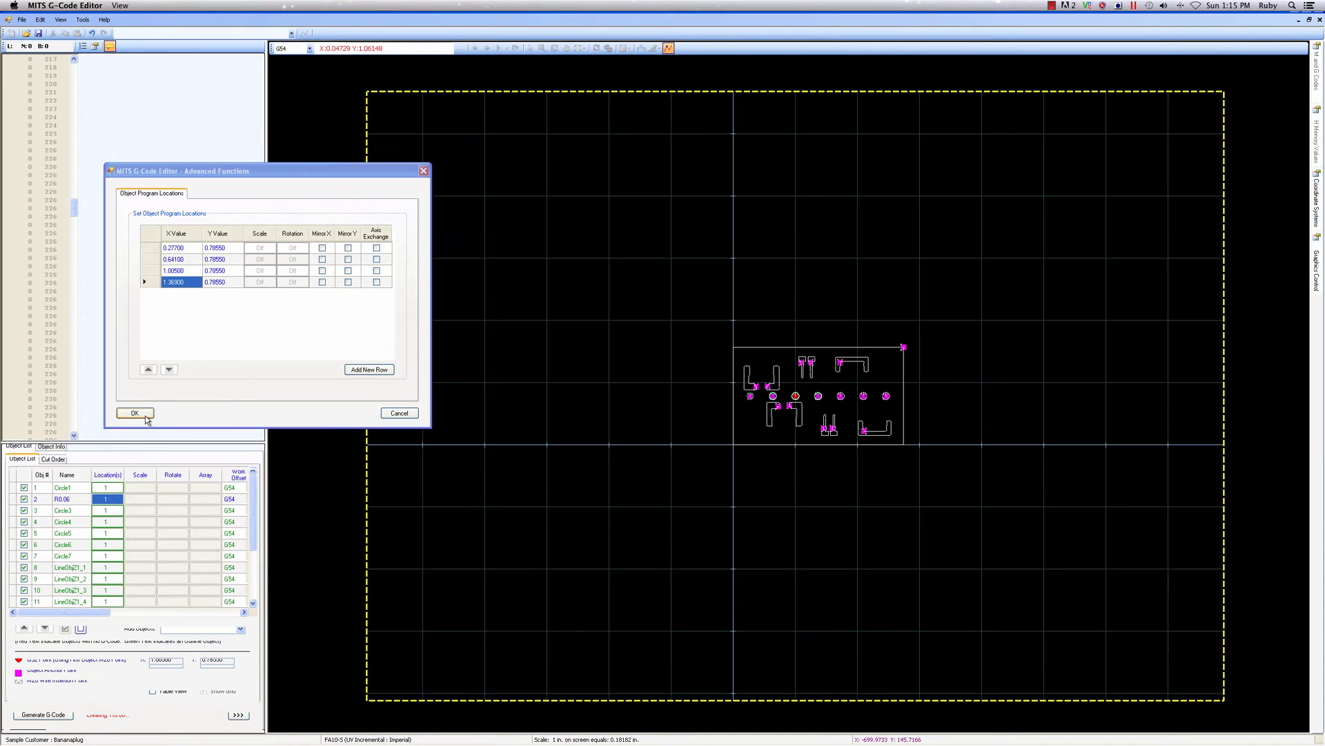
scroll(843, 405, up, 3)
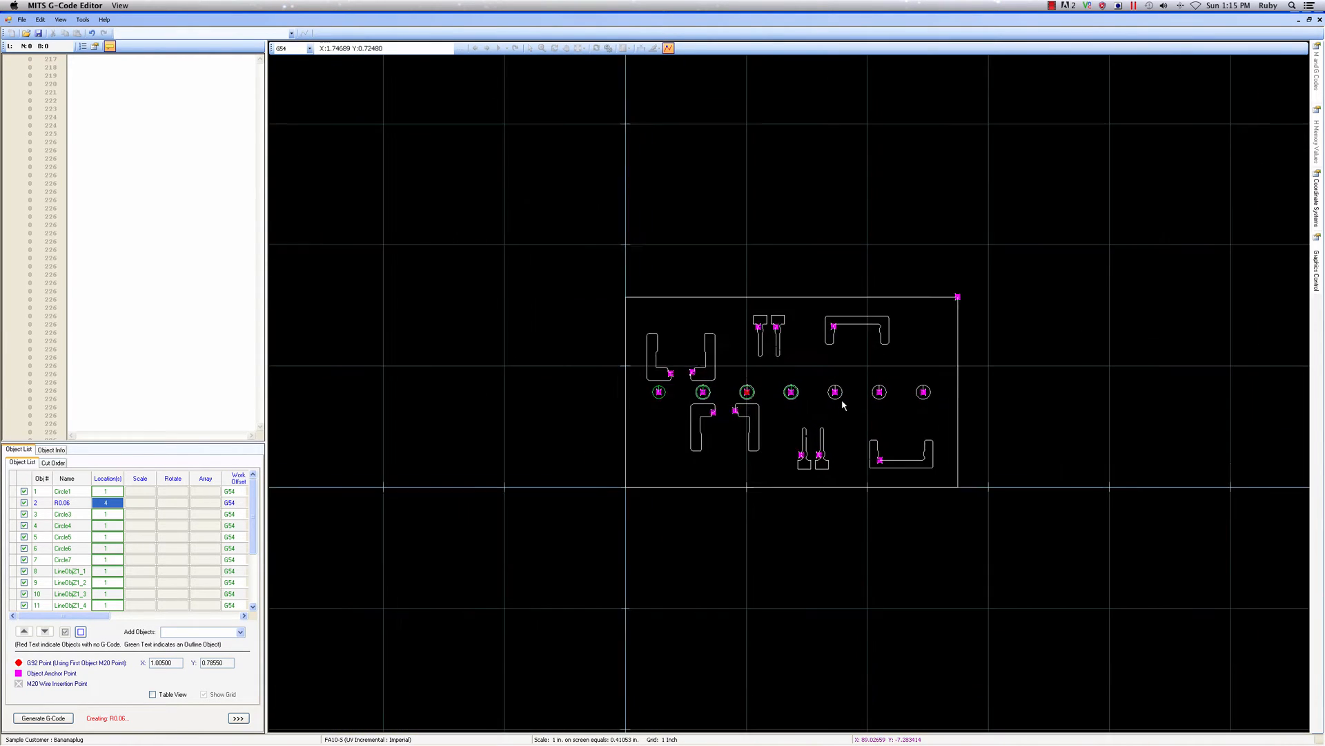
scroll(843, 405, up, 3)
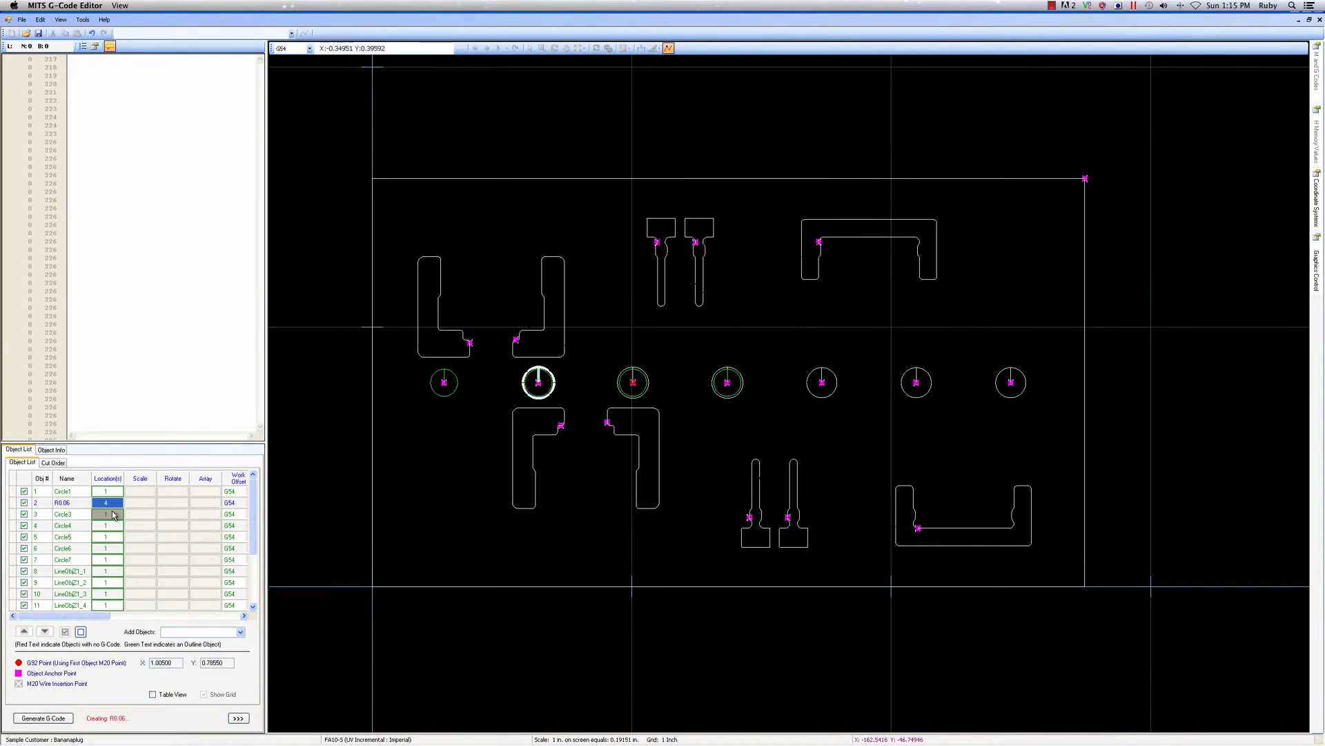
Open Circle5 from the object list, turn off its Outline Object setting and rename it R0.058
mouse_move(114, 523)
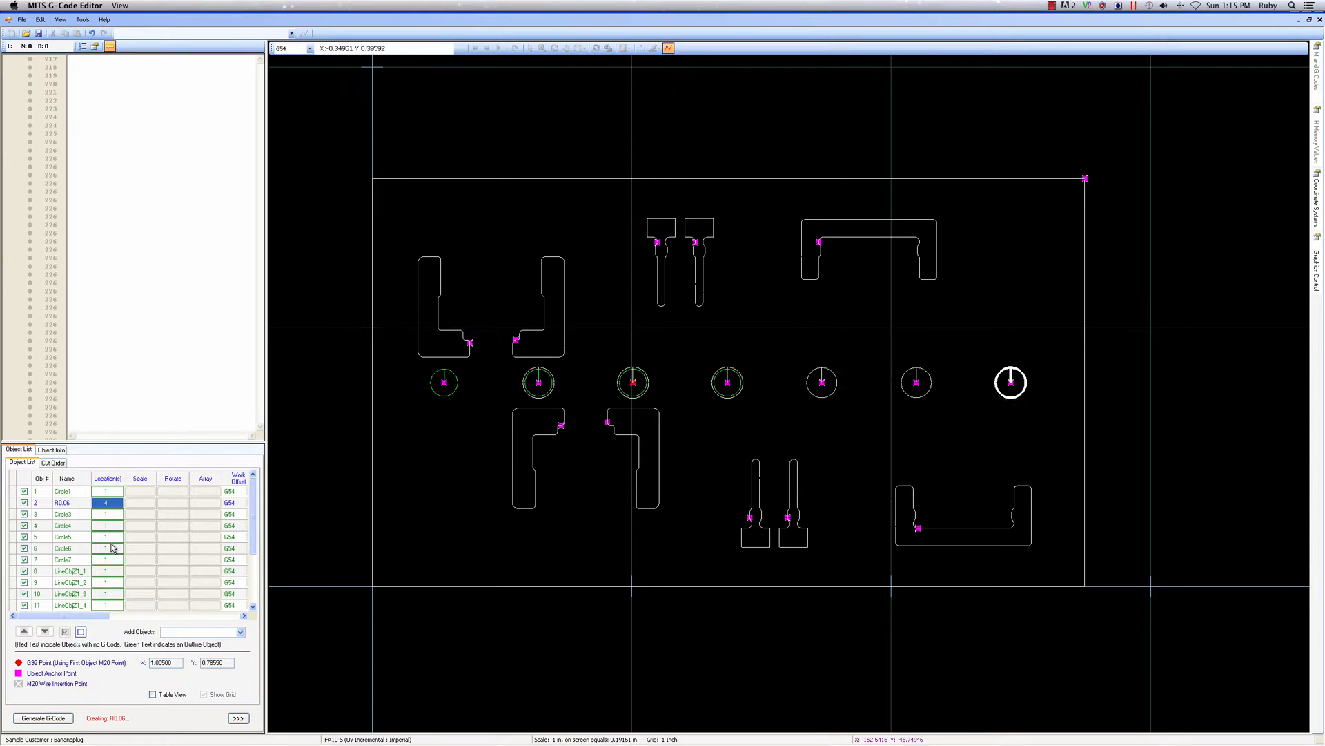
double_click(64, 536)
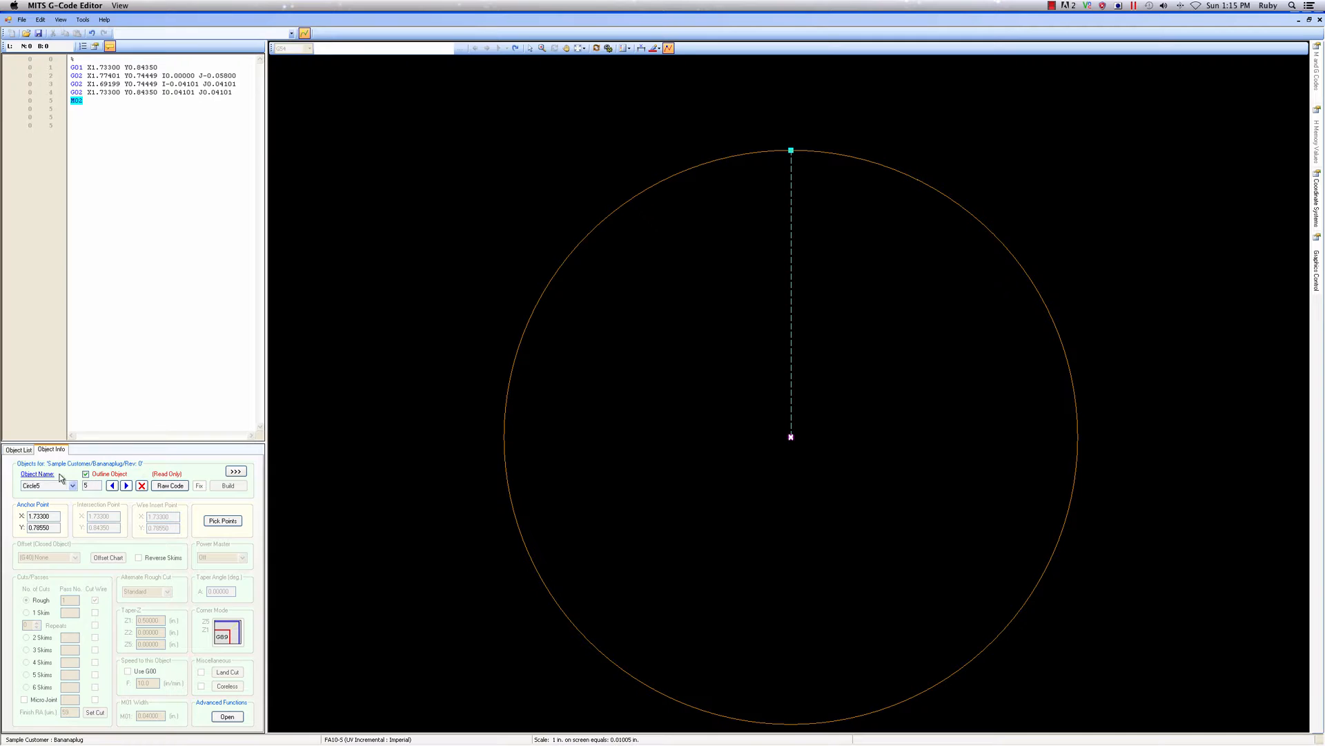
click(85, 475)
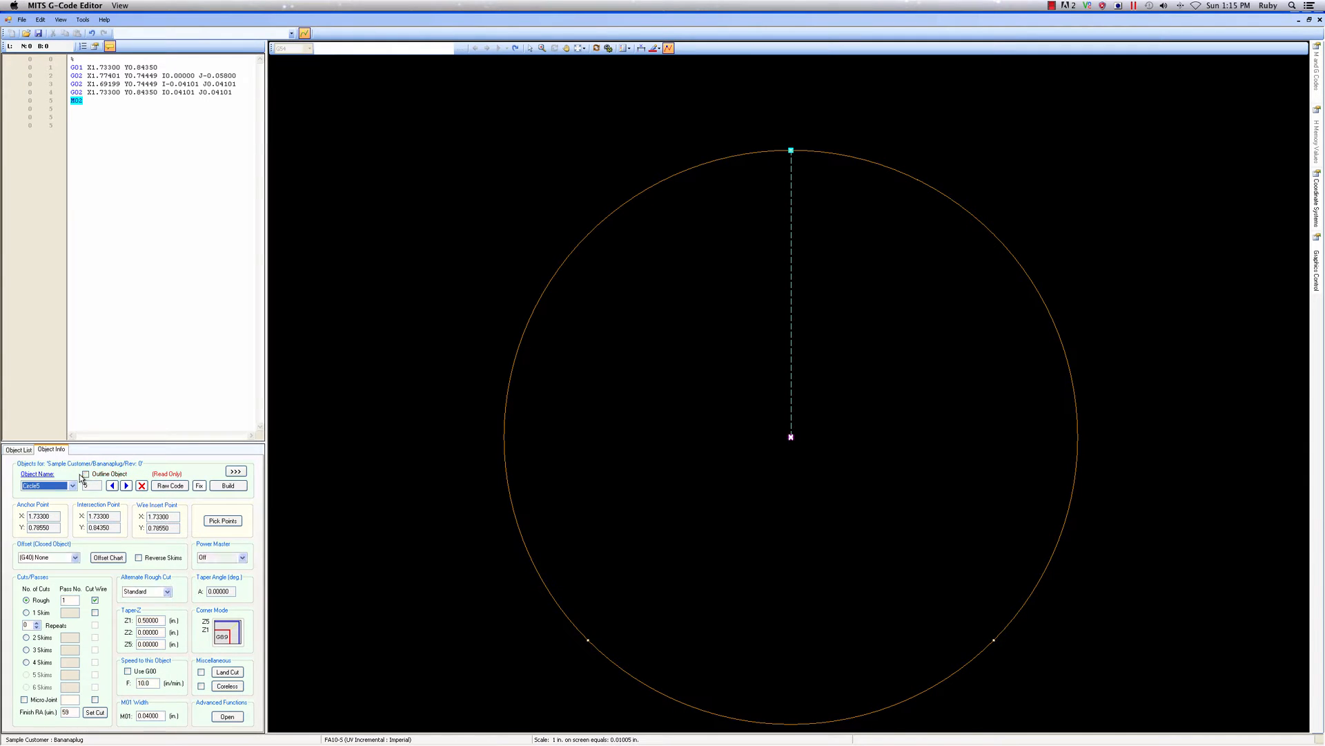
click(45, 475)
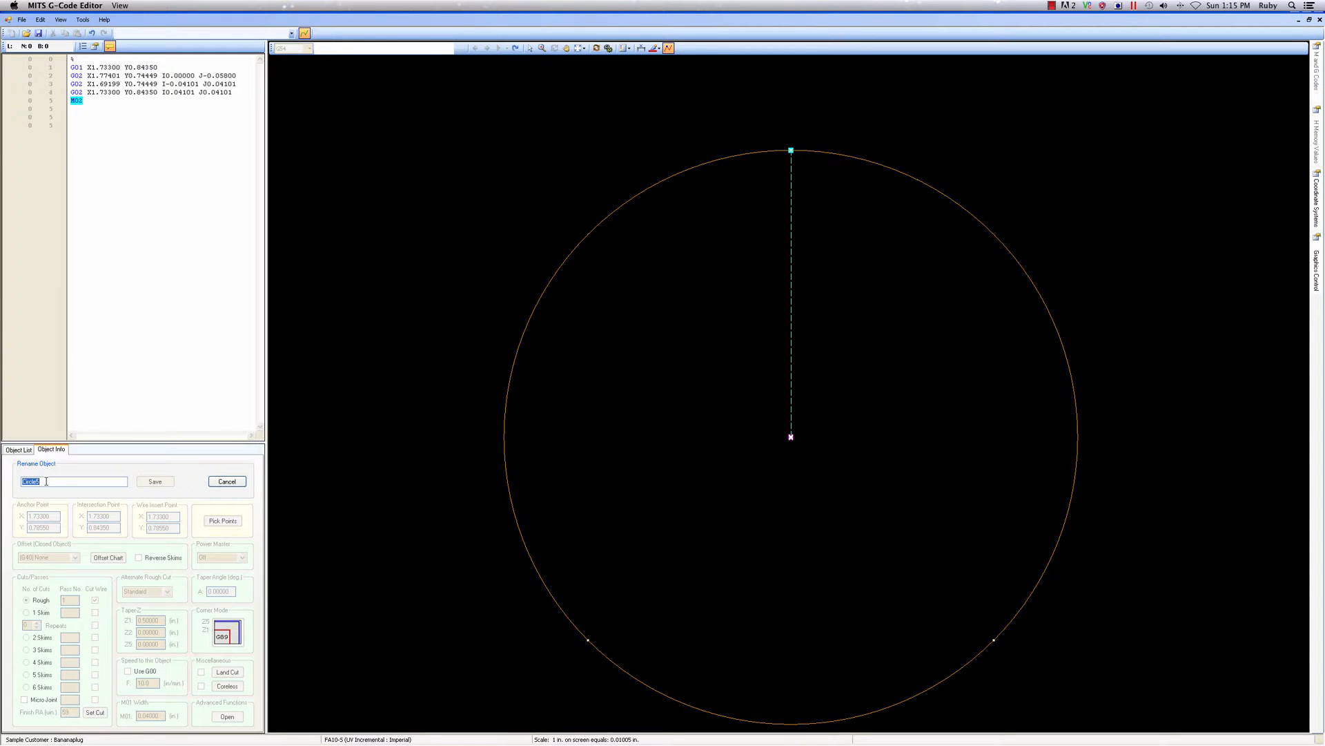
text(R0.058)
click(159, 483)
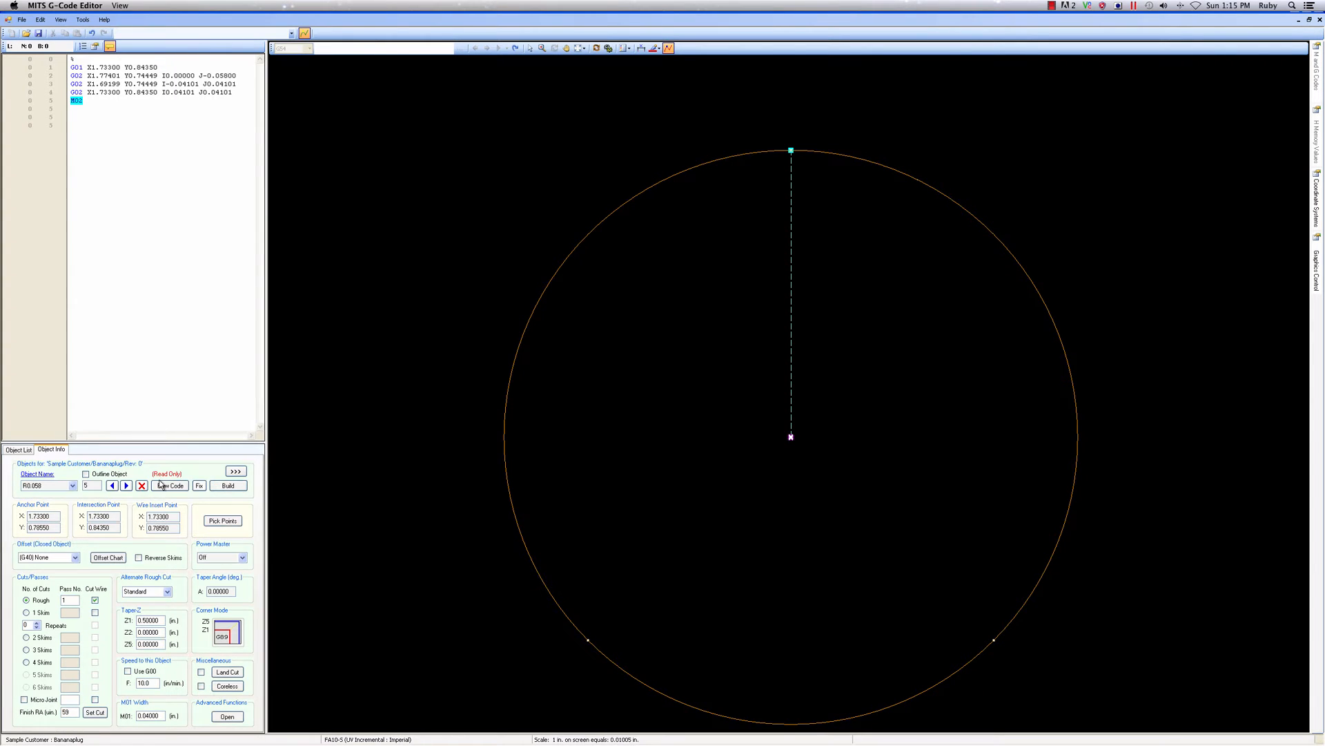
Give R0.058 a G42 right-hand offset, a 2-degree taper angle and the Coreless option
click(75, 558)
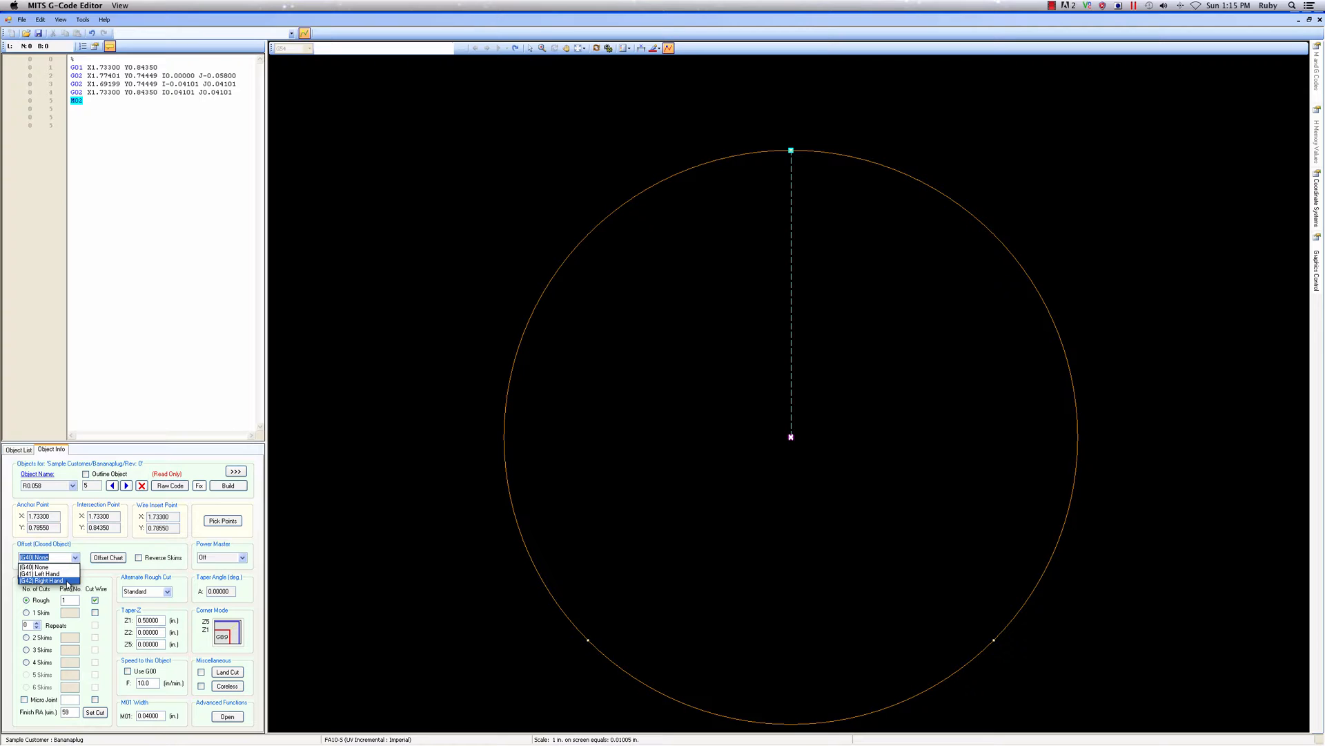
click(68, 581)
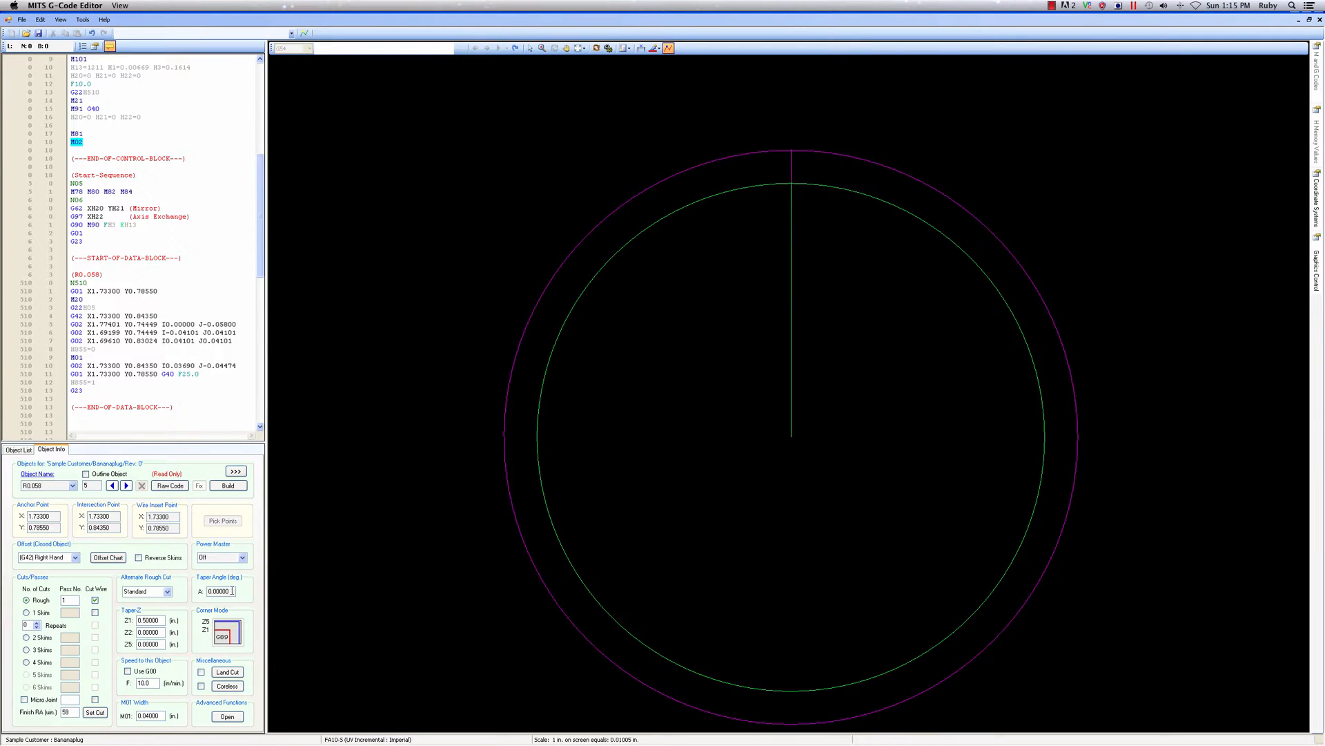
text(2)
Add a top land cut to R0.058 with Z5 at 0.4 in and three skim passes, and rebuild its code
click(227, 673)
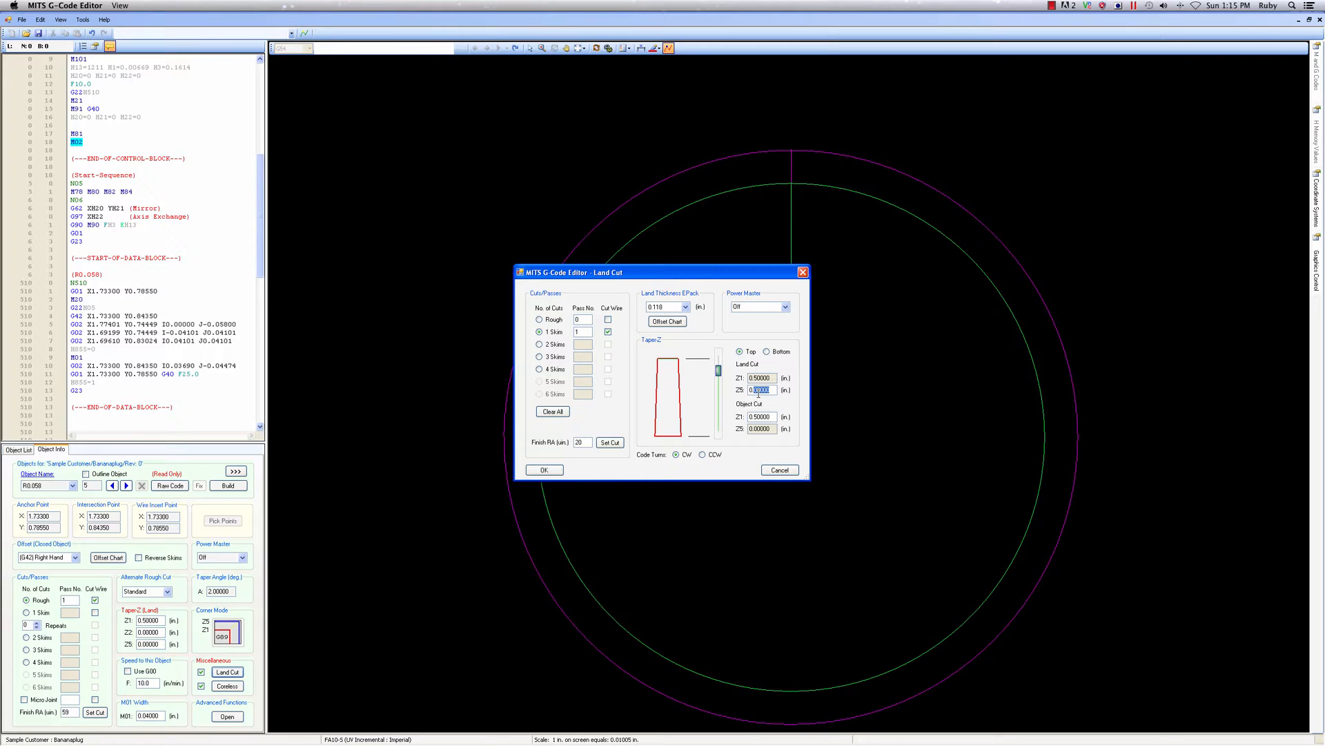
key(Return)
click(539, 357)
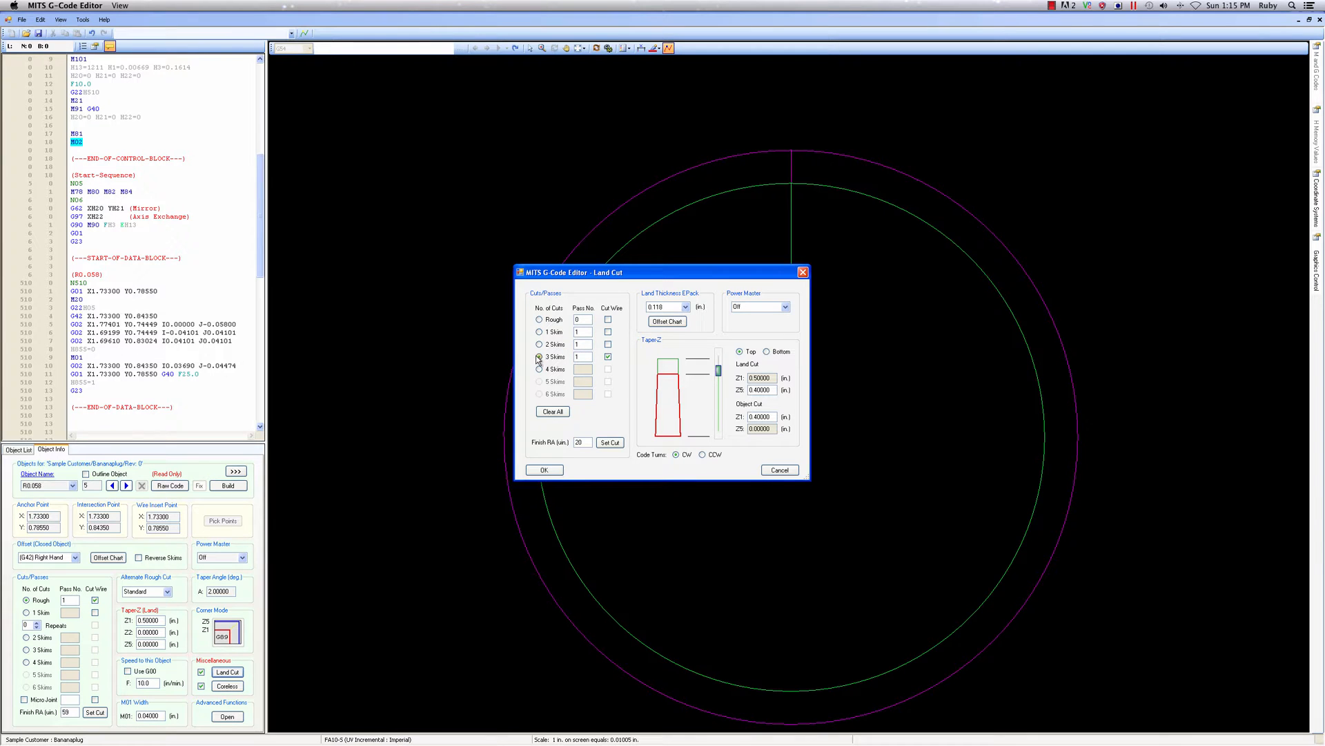
click(551, 472)
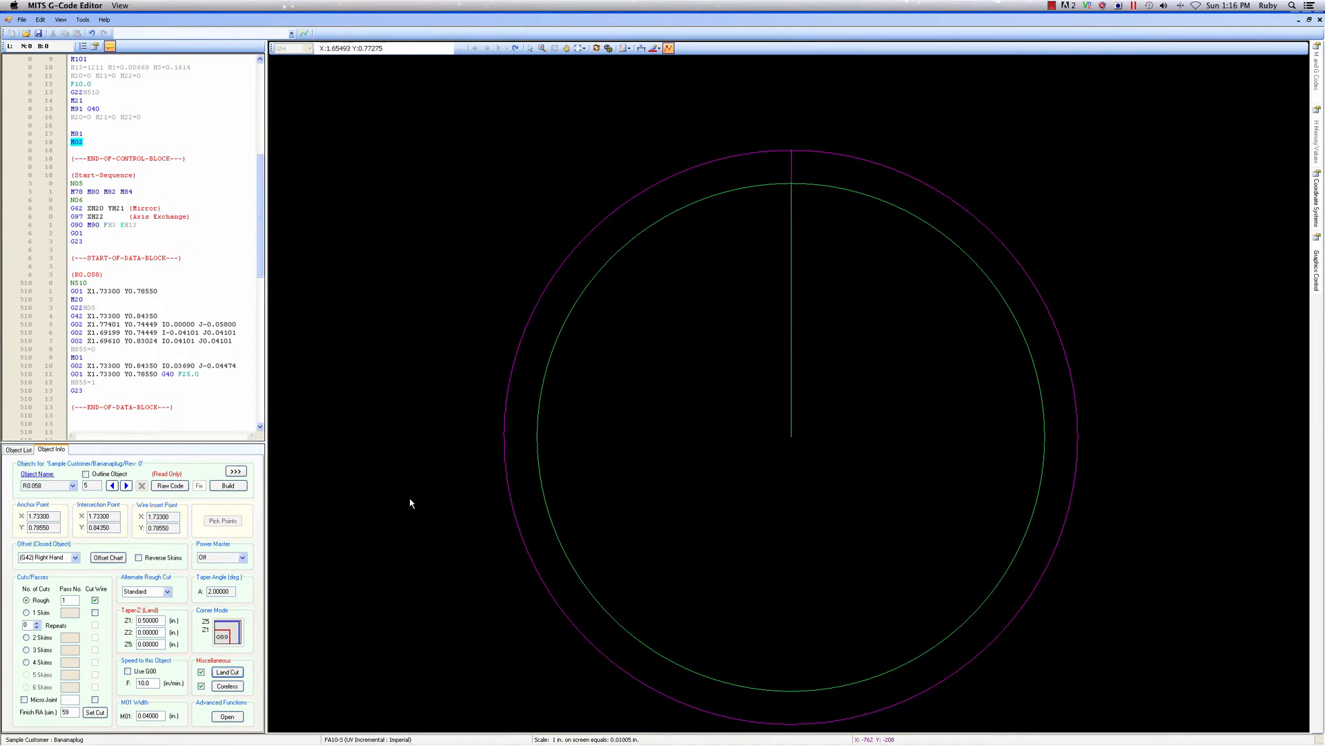
click(218, 486)
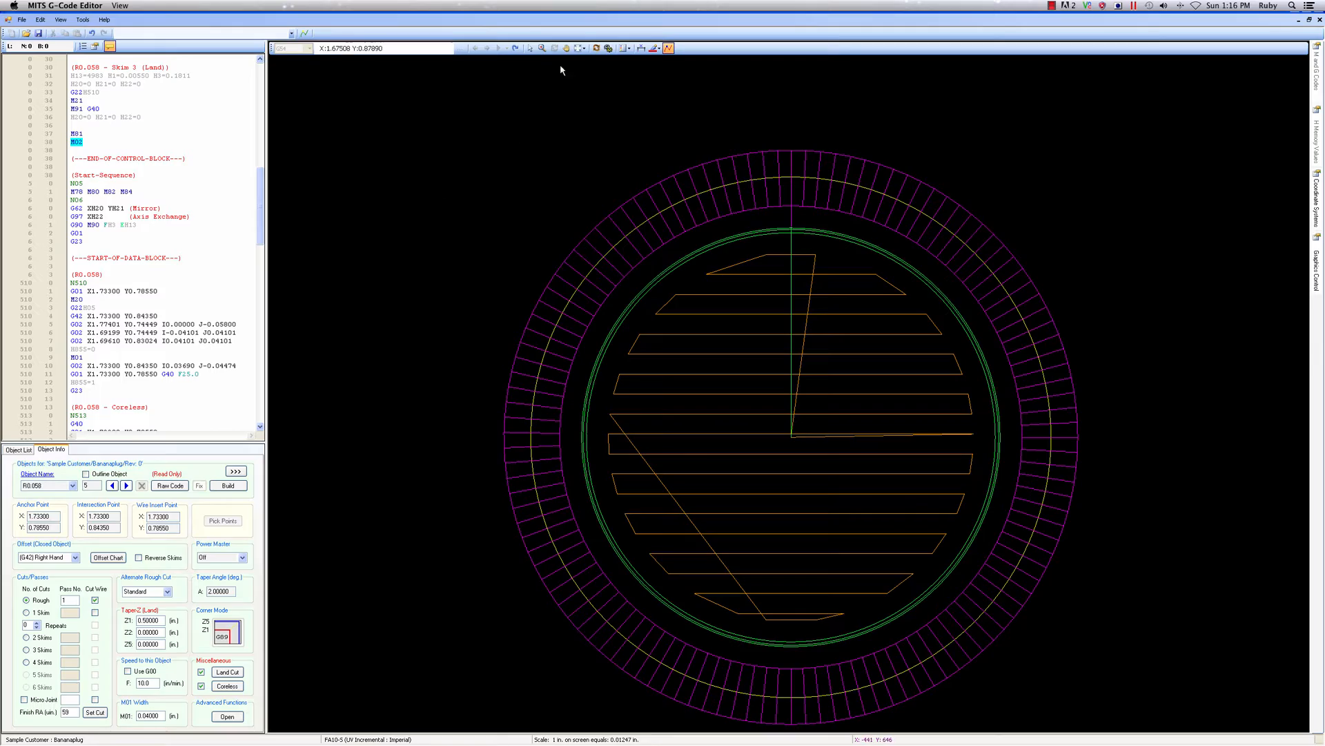
Rotate the built R0.058 toolpath to examine its land, taper and coreless cuts in 3D
click(596, 47)
drag(920, 530, 881, 459)
scroll(881, 459, down, 6)
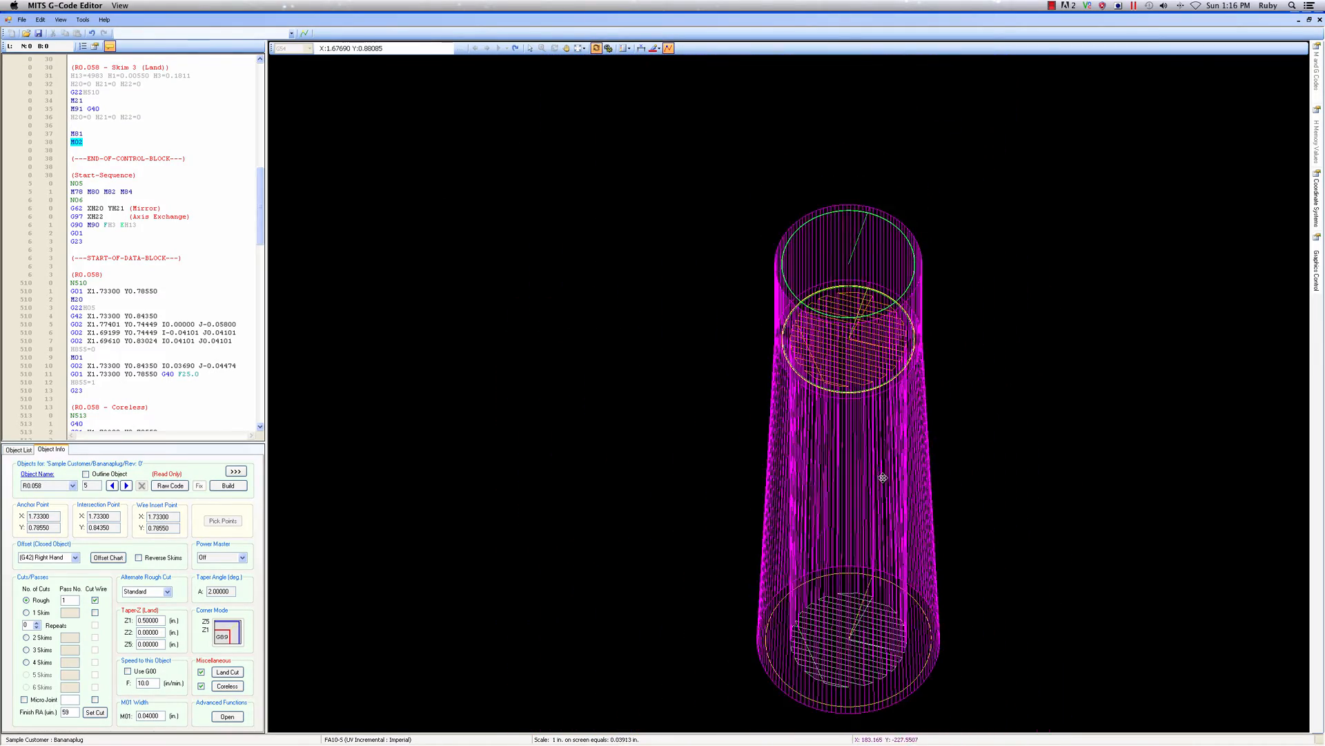
drag(854, 617, 738, 598)
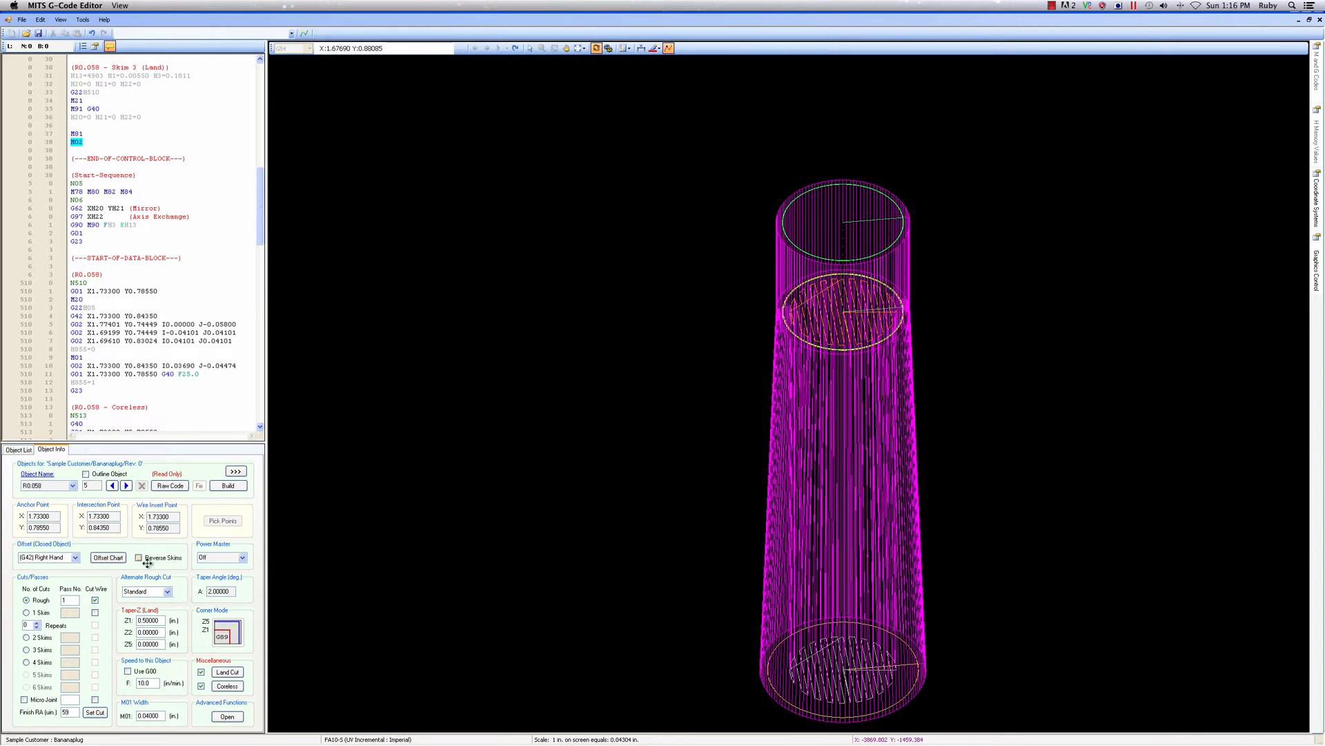
From the object list, add two R0.058 program locations at the last two circle centres in the row, the first at X 2.097, Y 0.7855
click(21, 450)
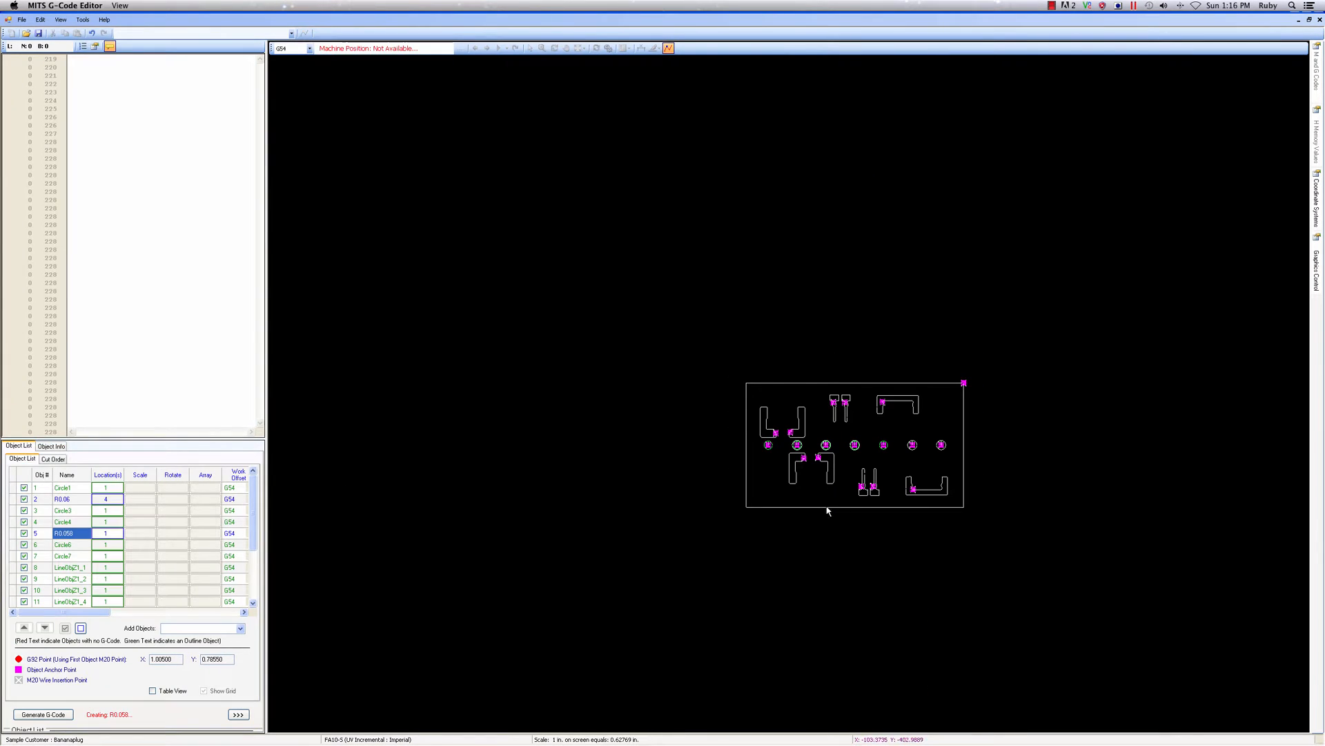
scroll(869, 476, up, 5)
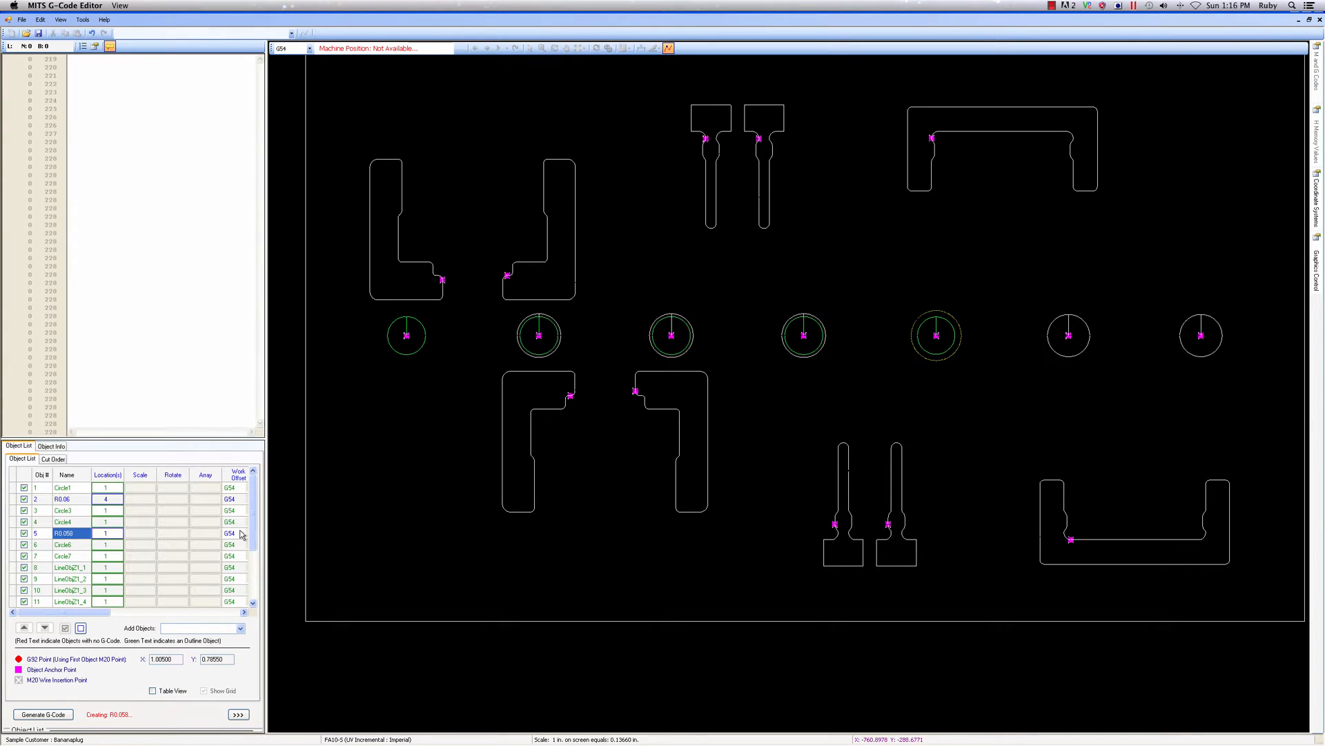
double_click(108, 534)
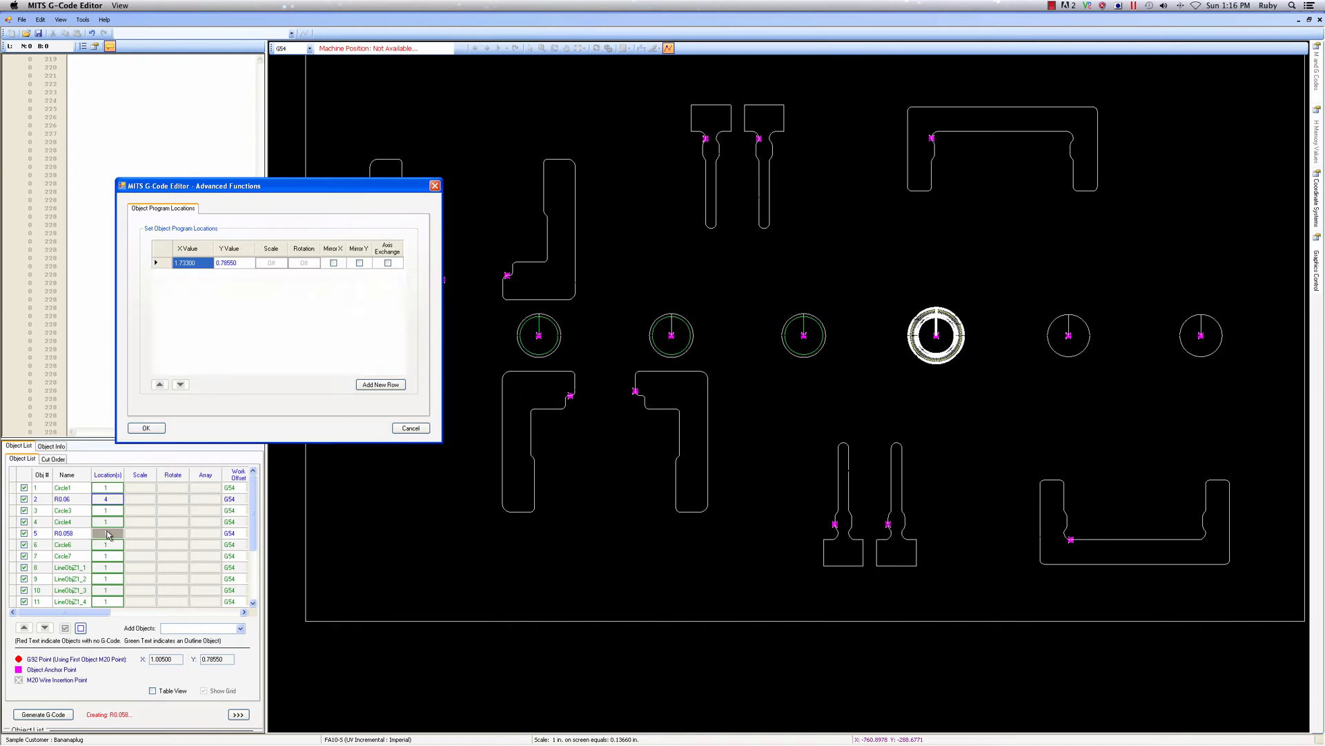
click(397, 386)
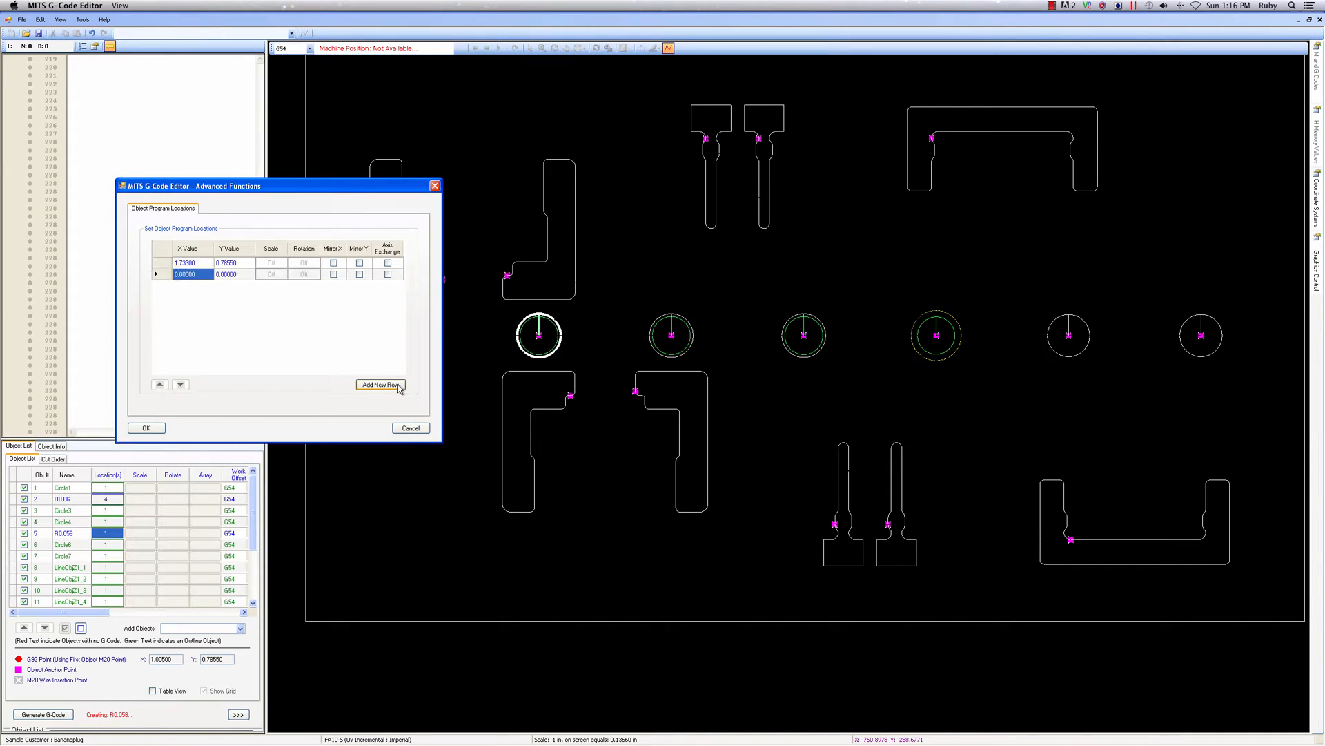
click(1068, 335)
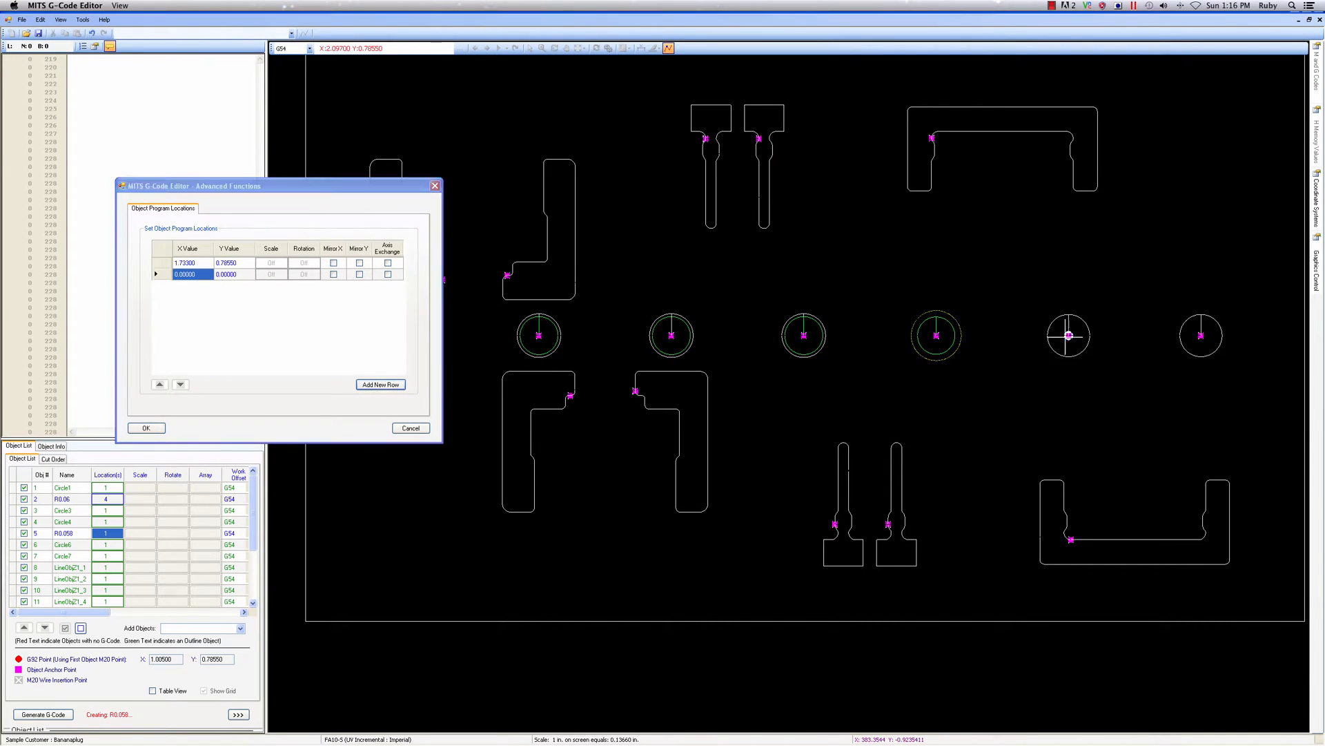
click(380, 384)
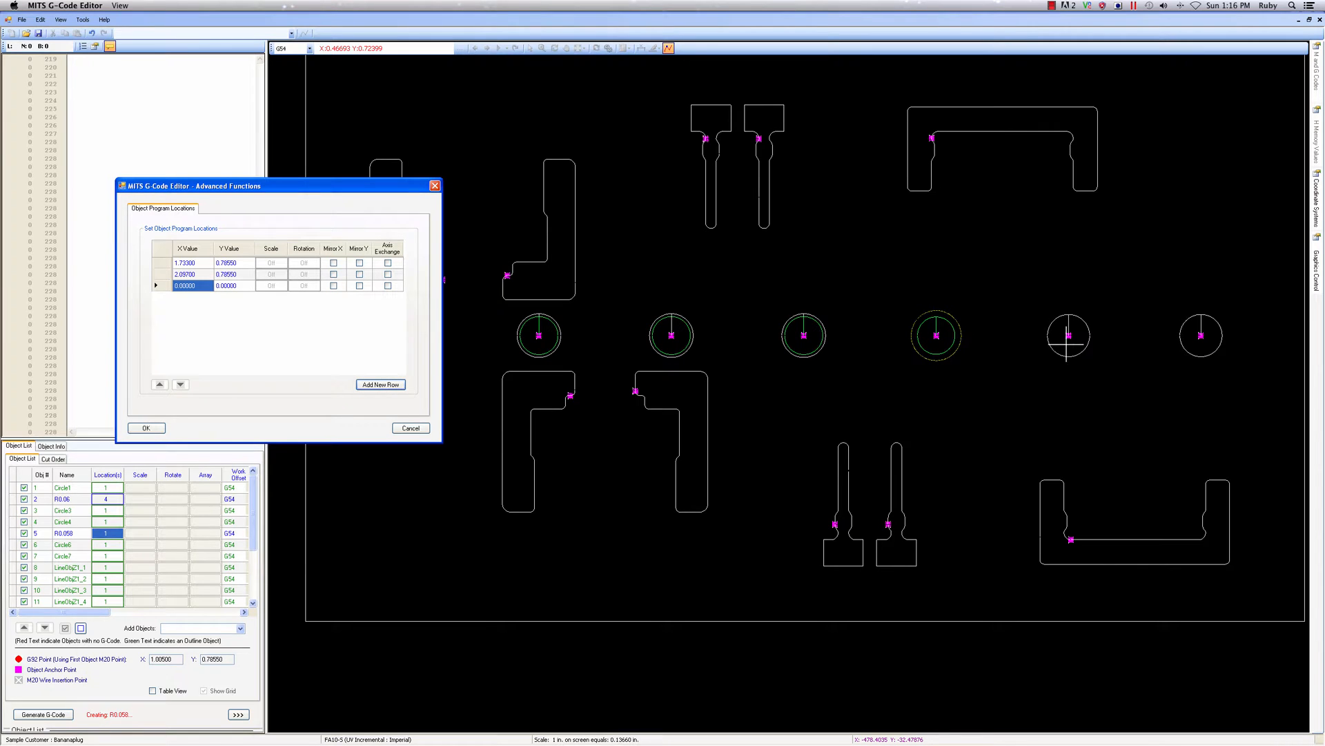
click(1201, 335)
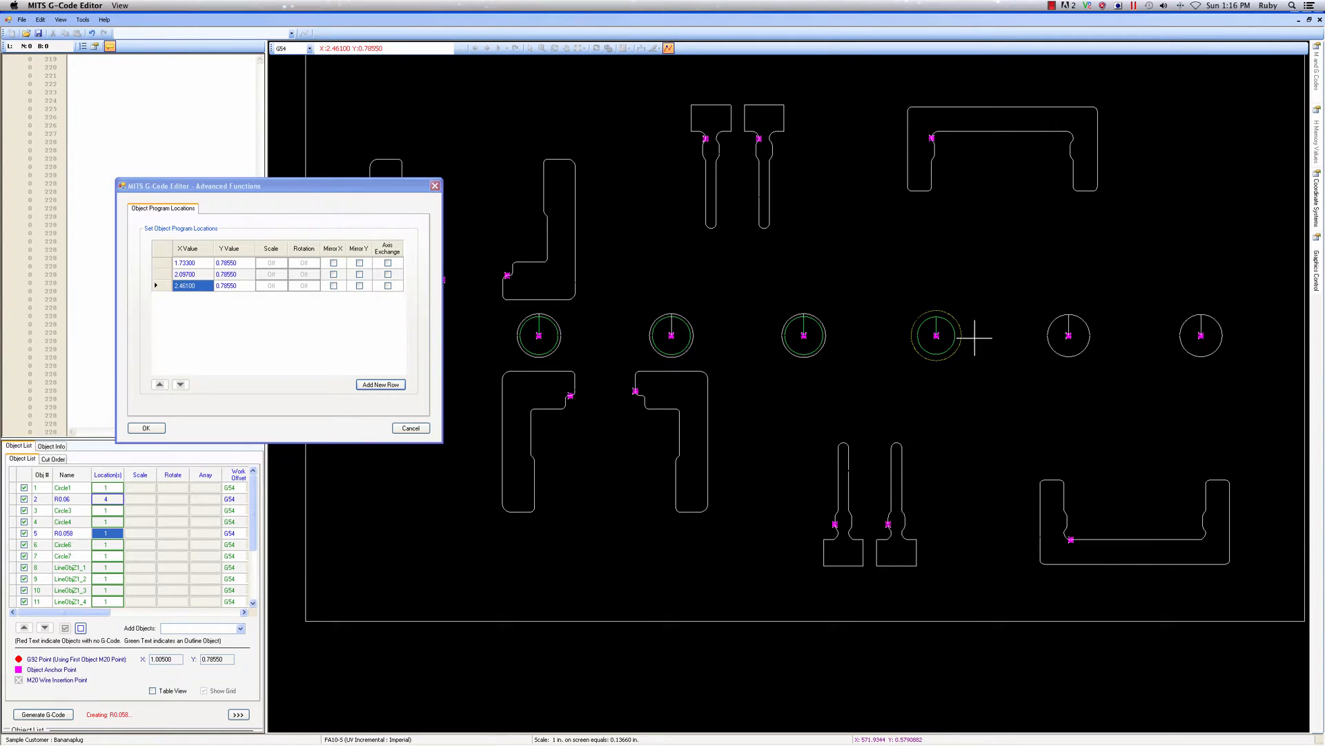
click(157, 430)
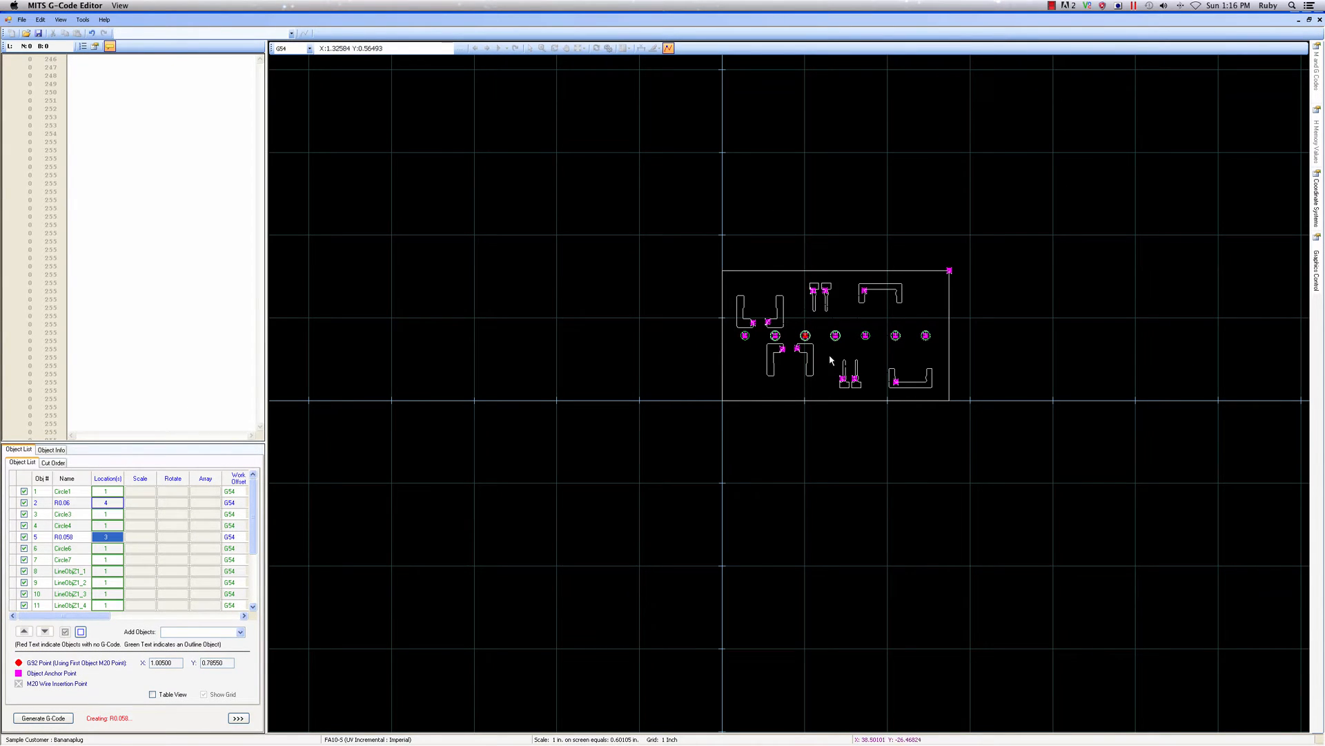
Open LineObjZ1_10, the plate's upper-left L-shaped opening, turn off its Outline Object setting and rename it L-Shape
scroll(855, 376, up, 3)
scroll(836, 358, up, 1)
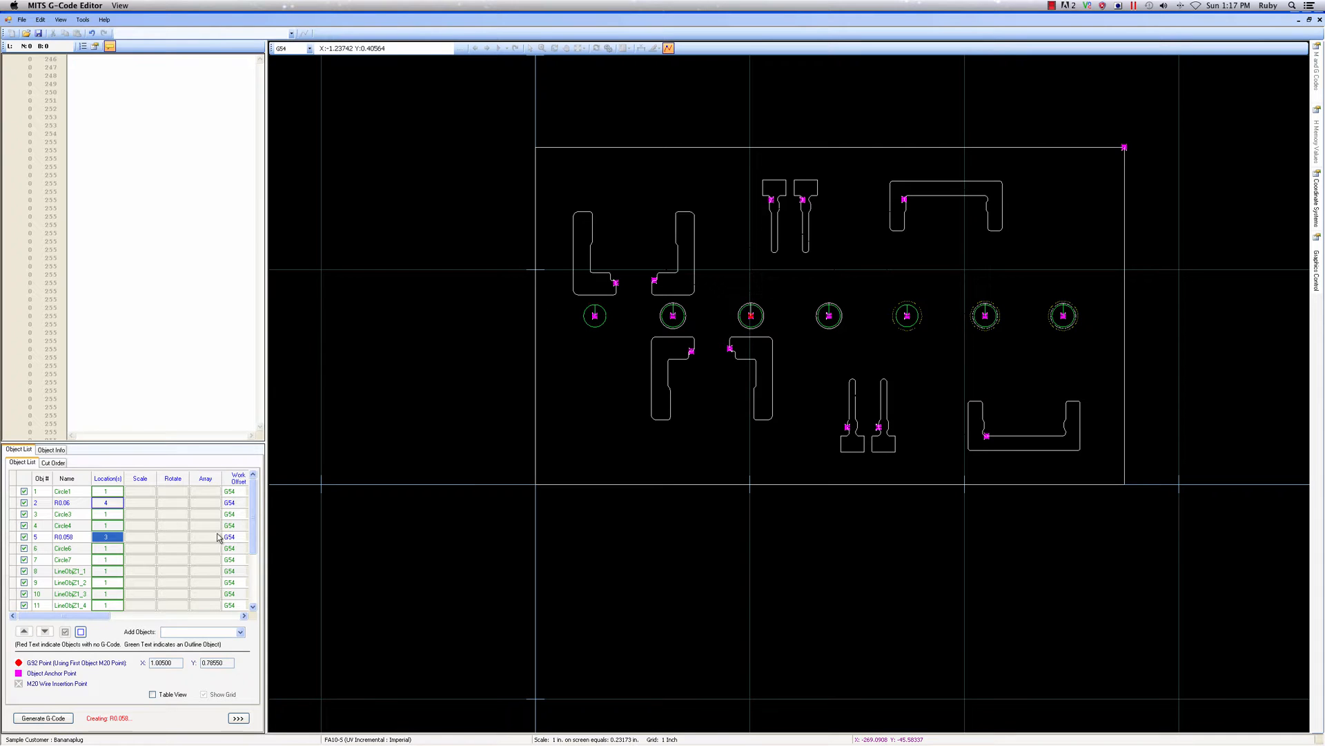
drag(250, 535, 250, 582)
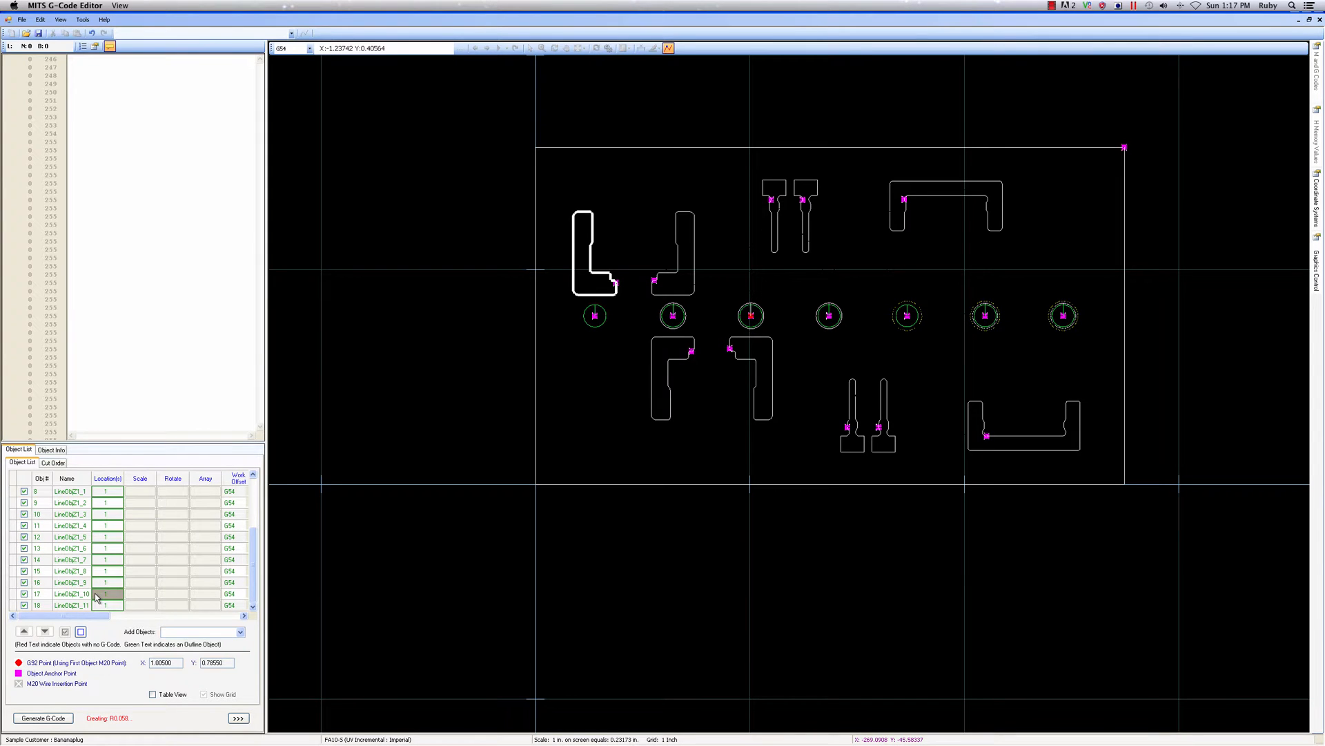
click(69, 595)
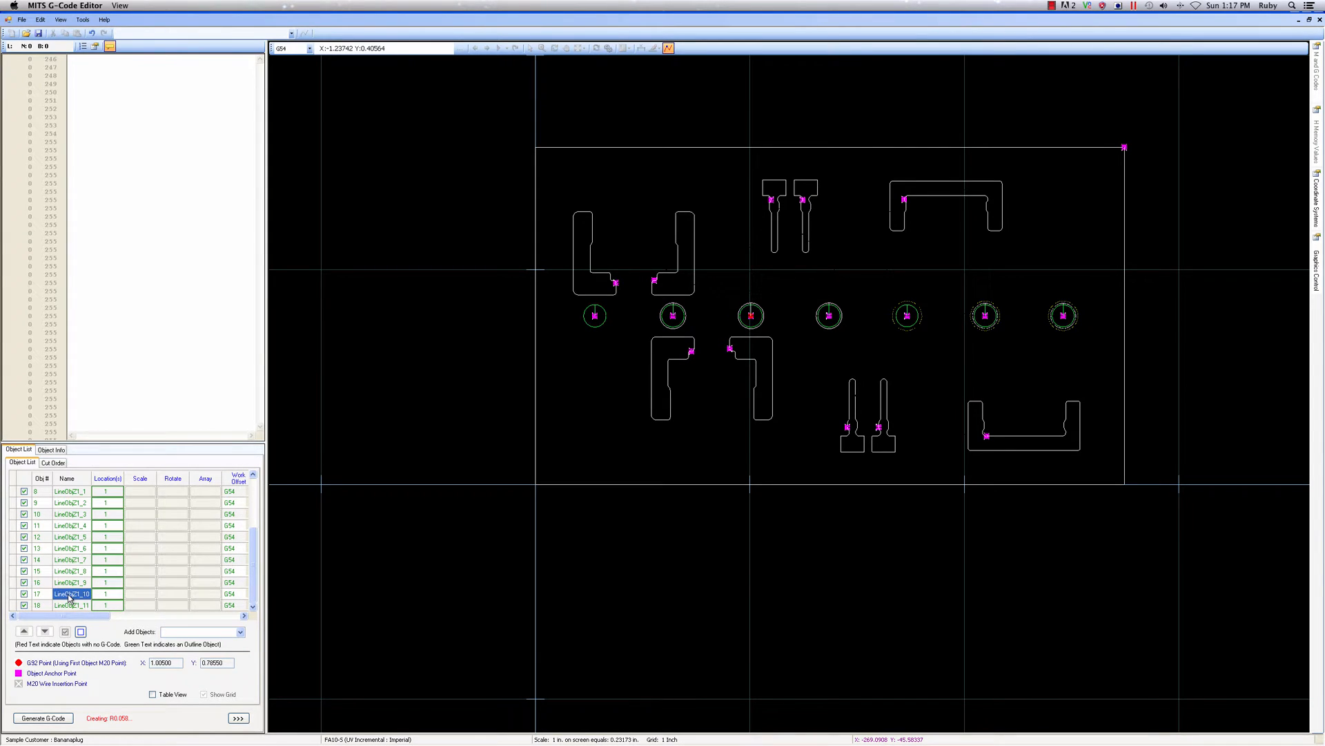
double_click(69, 595)
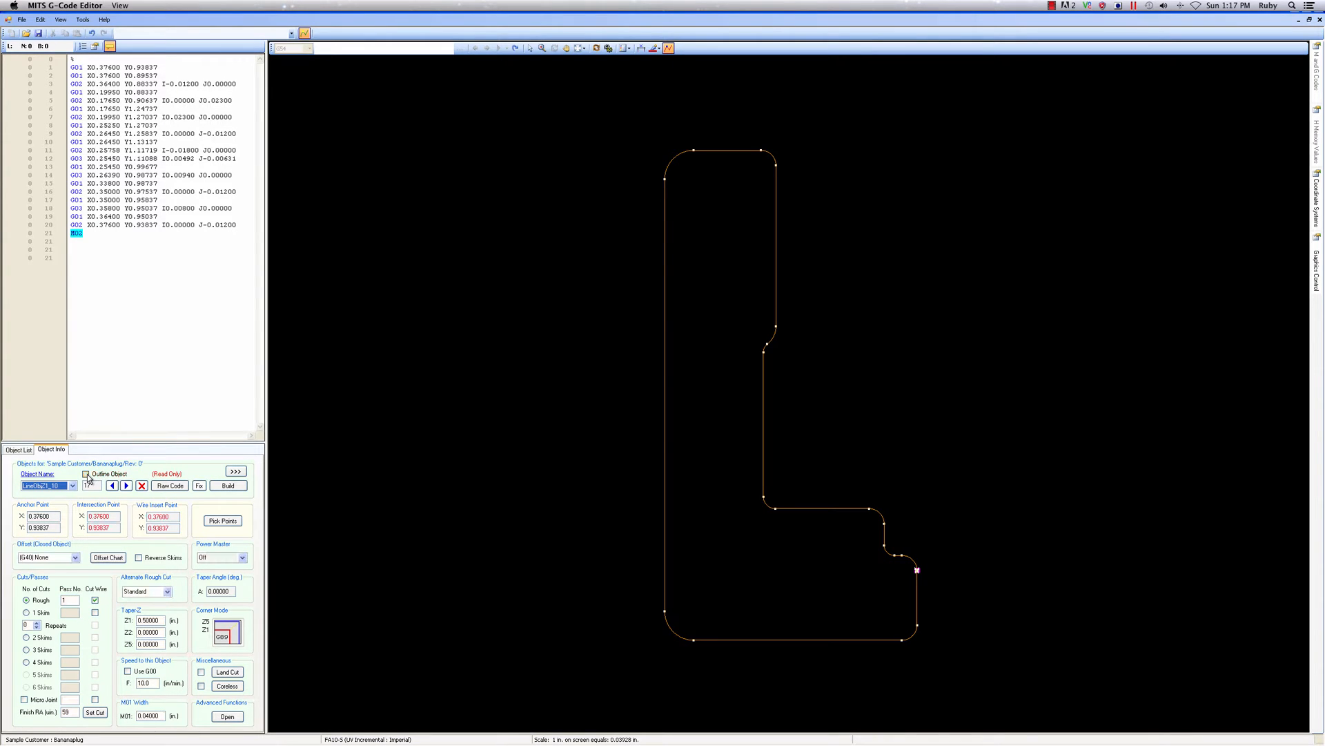
click(40, 475)
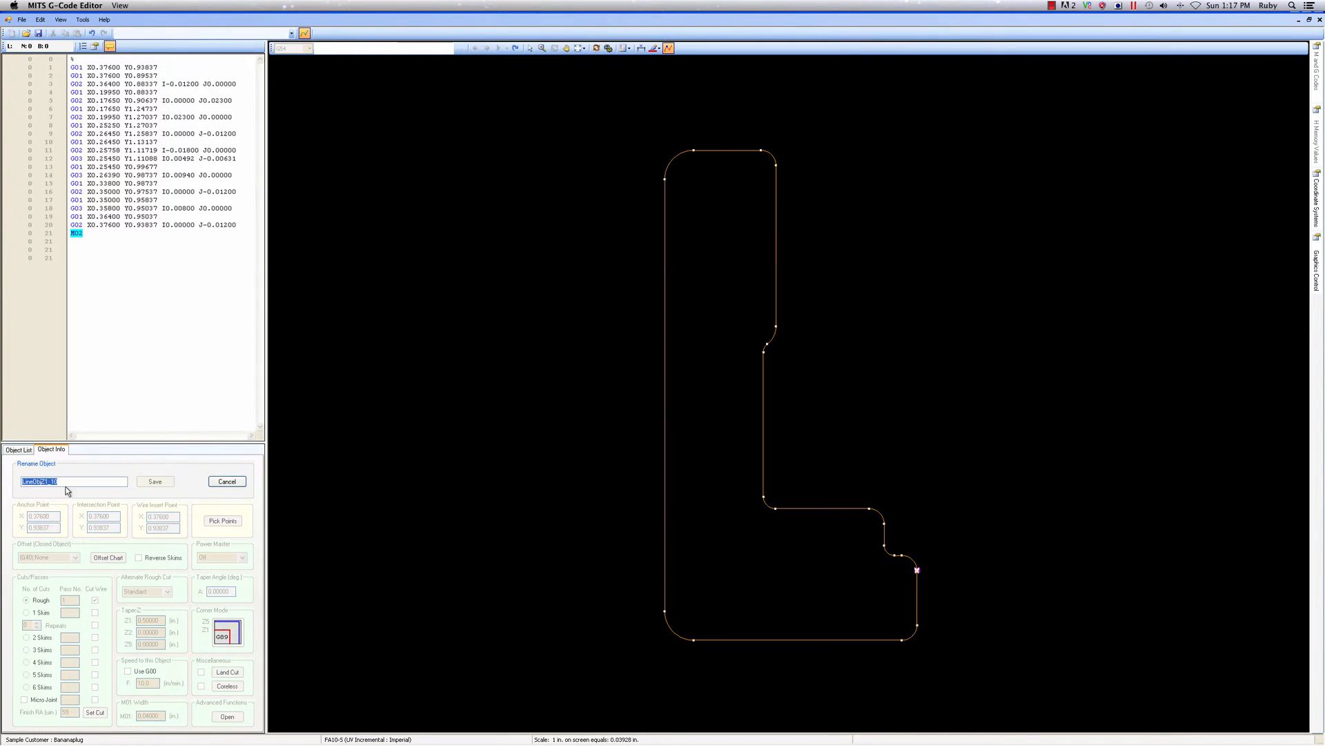
text(L-Shape)
click(167, 484)
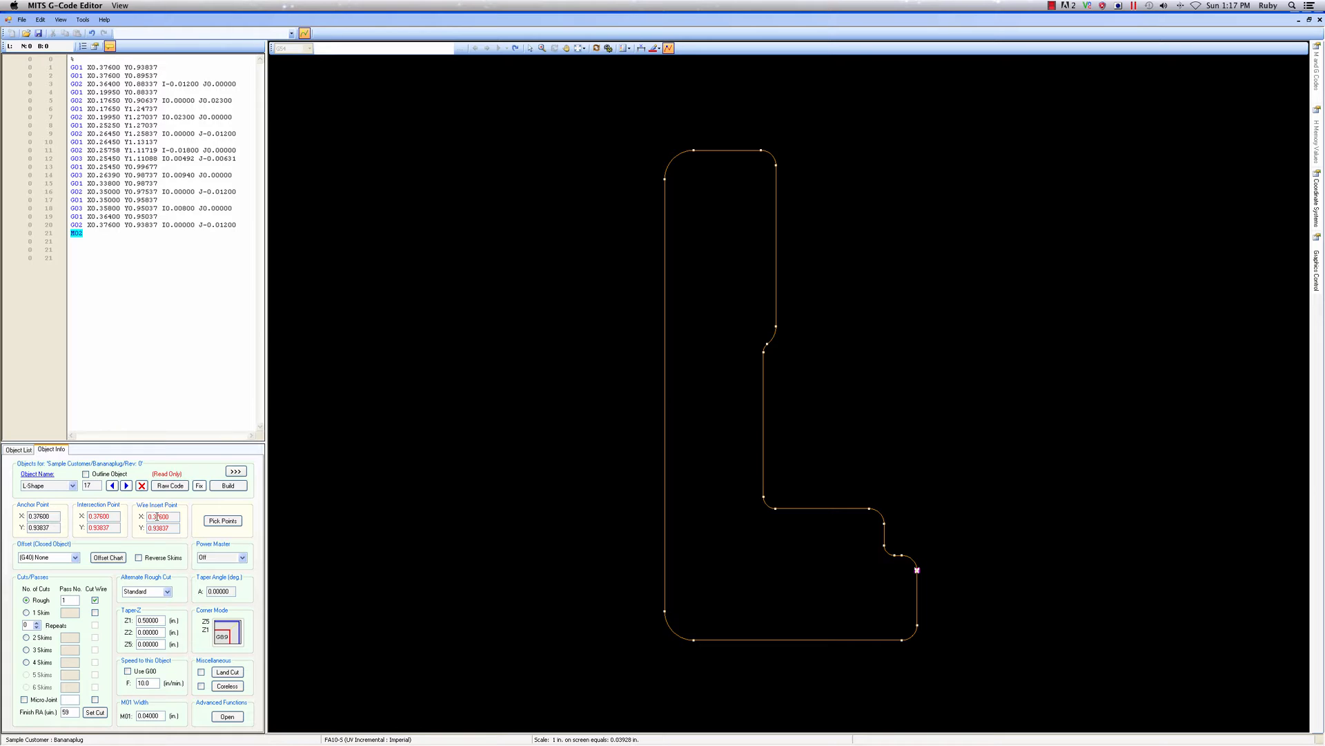
Pick L-Shape's anchor point at X 0.1765, Y 0.90637 and its intersection point on the lower edge at X 0.28175, Y 0.88337
click(223, 522)
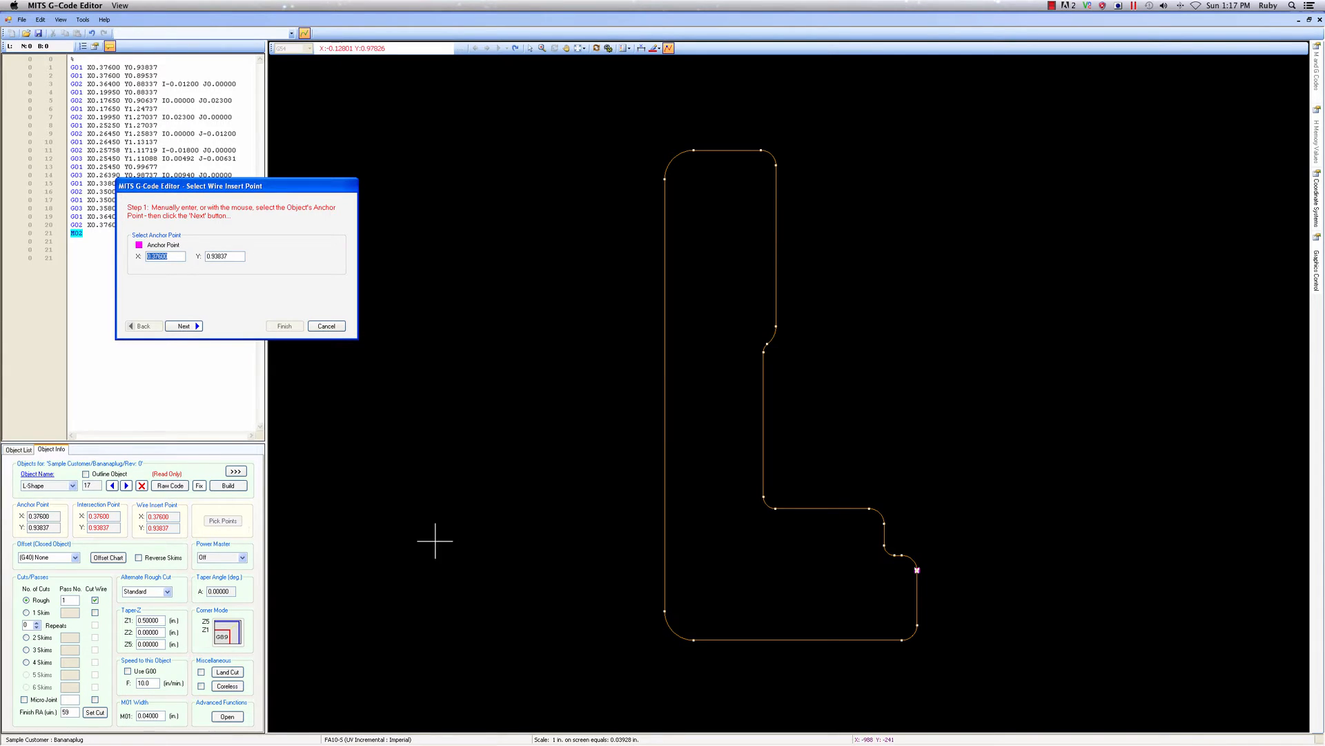
click(664, 610)
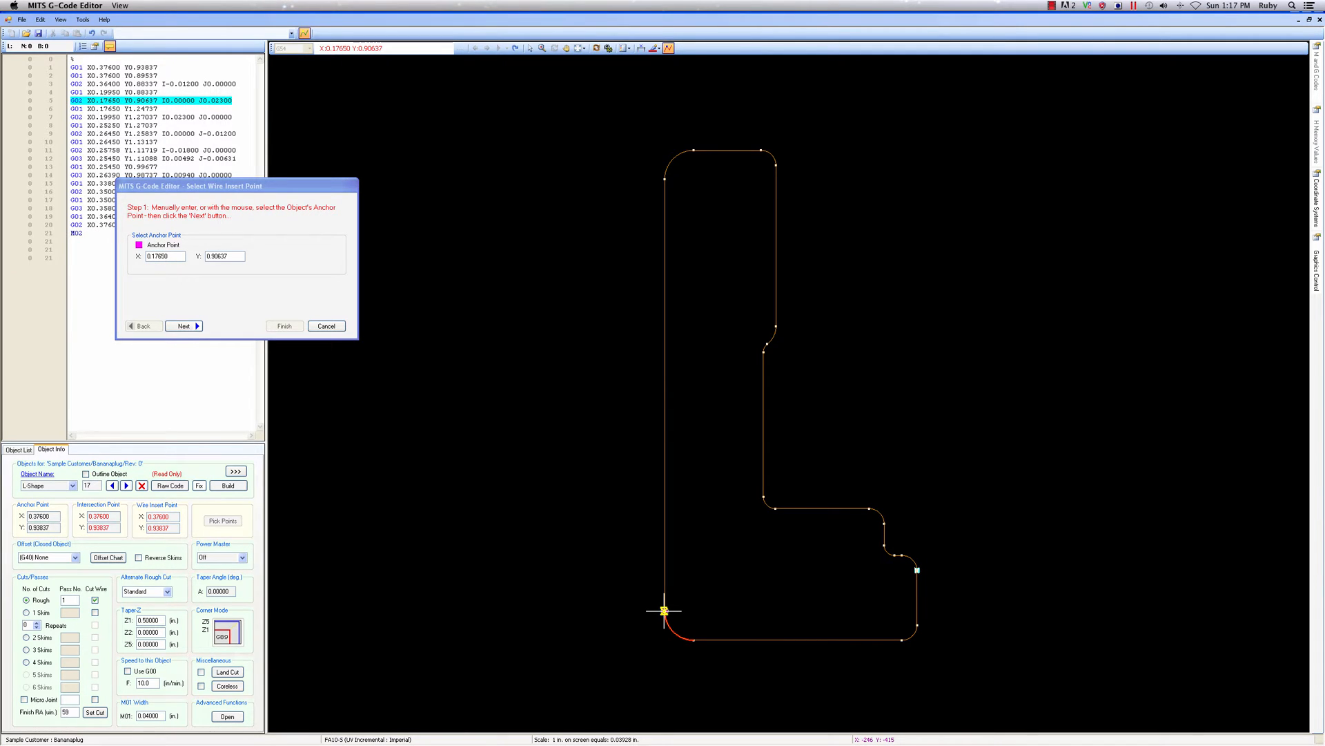
click(184, 326)
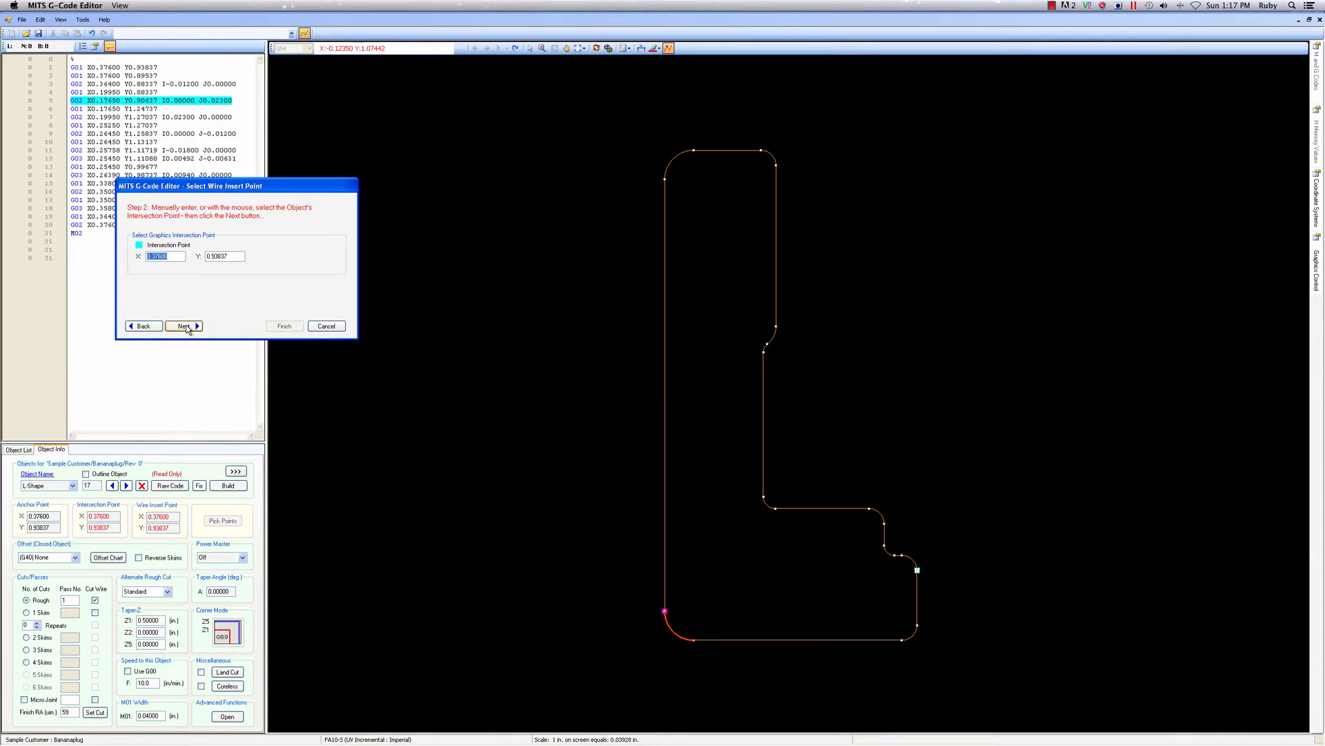
click(798, 640)
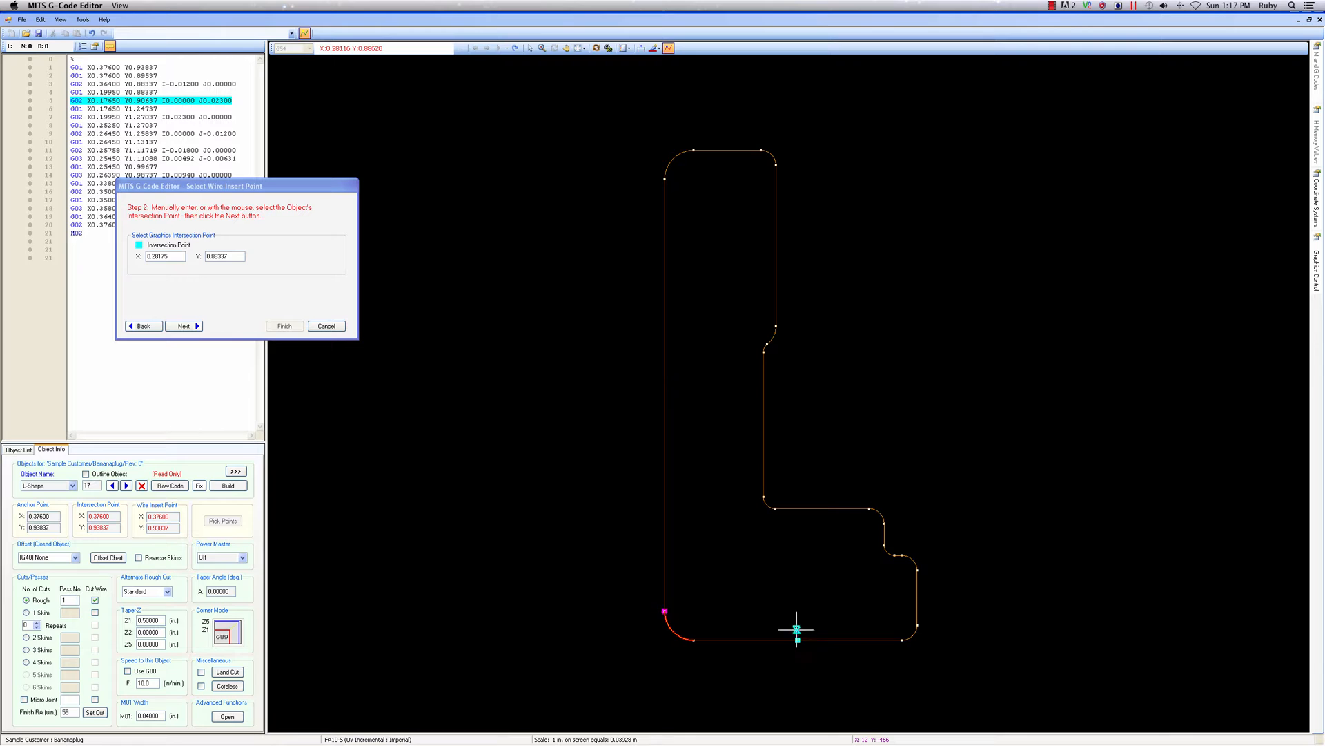
click(188, 326)
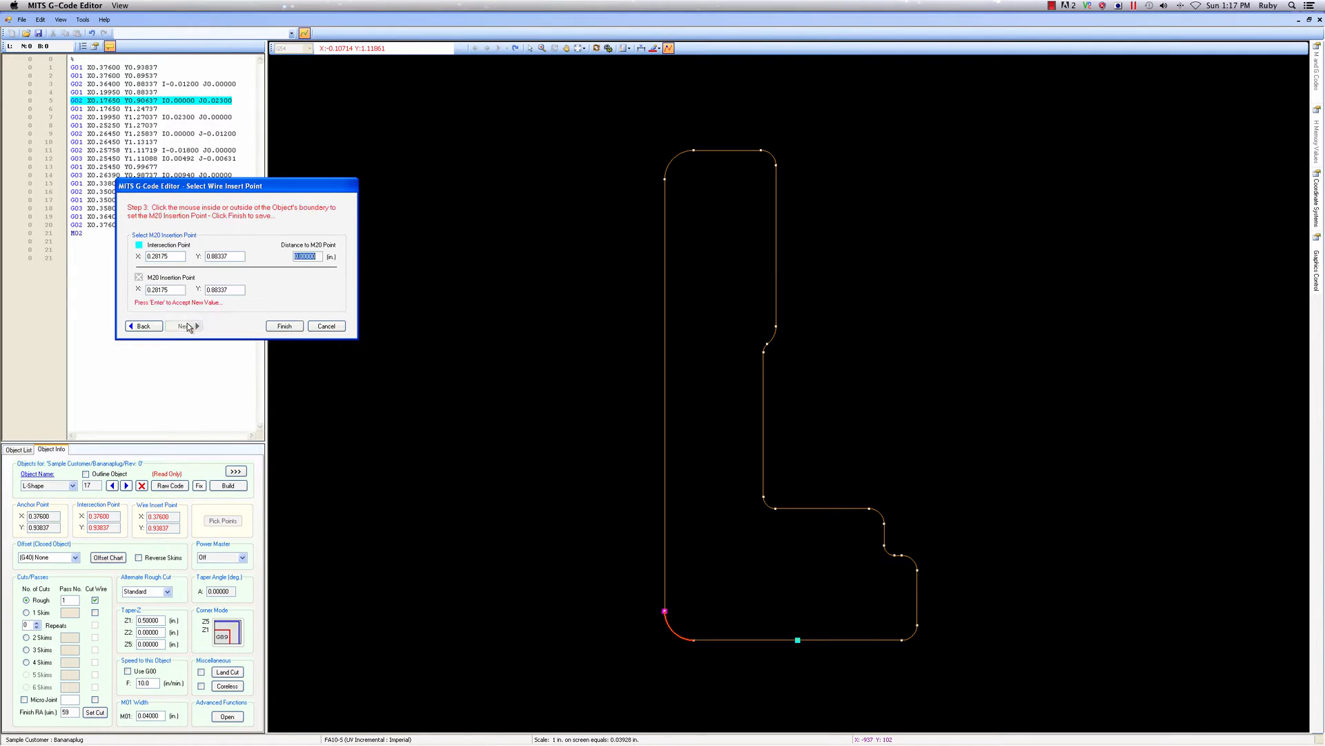
Place the M20 wire insertion point 0.05 in inside L-Shape, at X 0.28175, Y 0.93337, and save the points
click(316, 256)
click(795, 570)
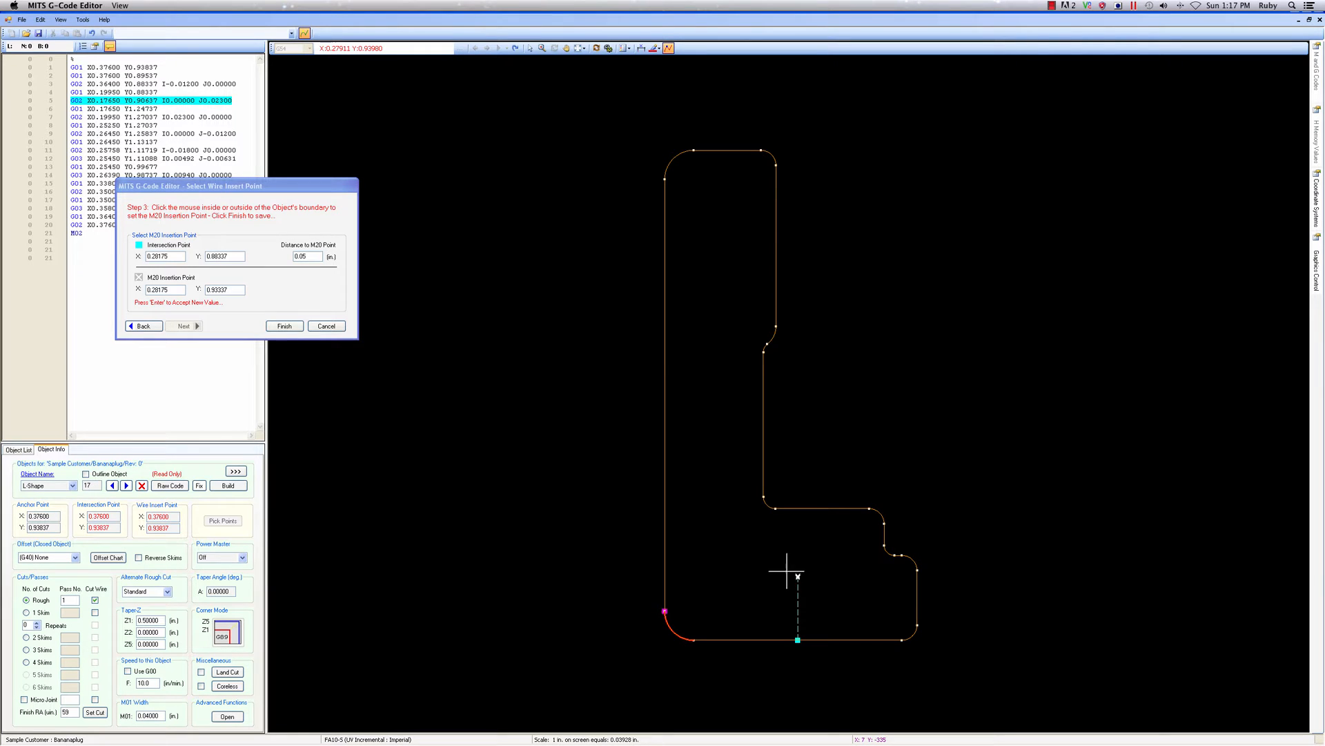
click(763, 587)
click(794, 682)
click(796, 578)
click(280, 326)
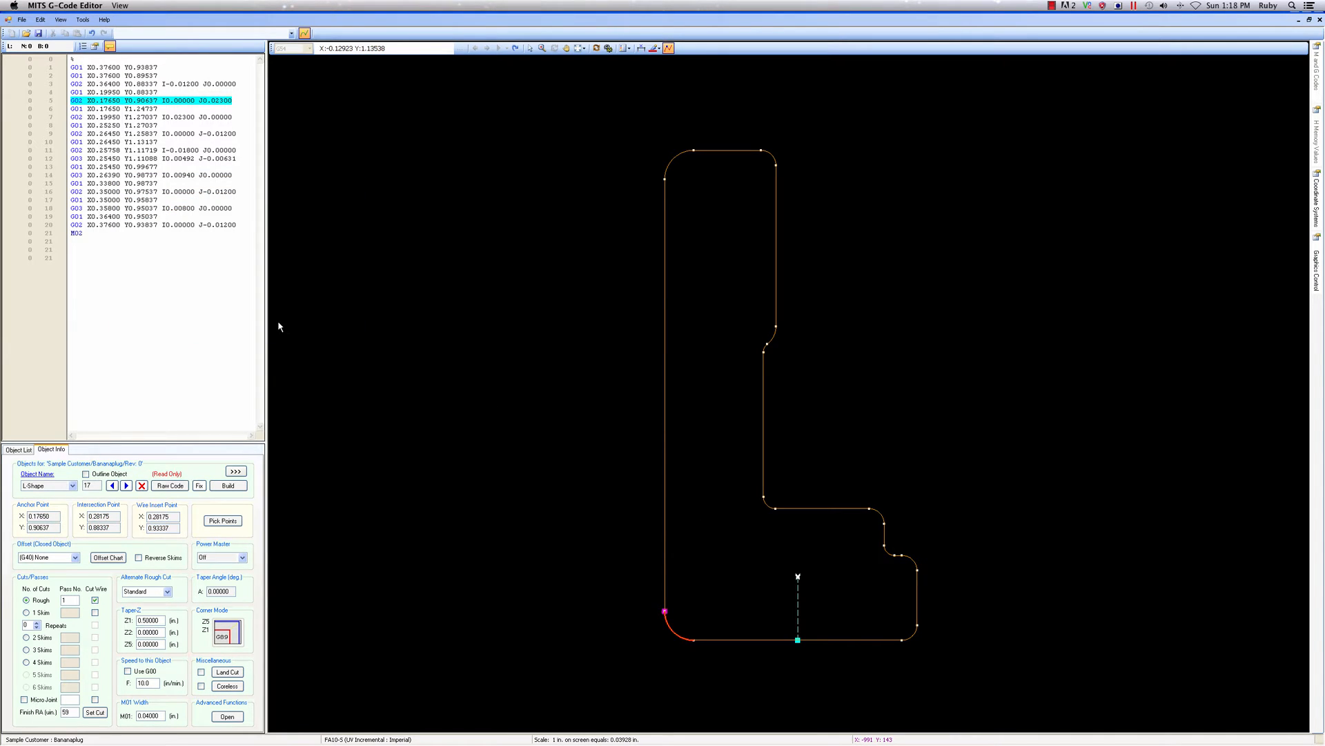
Turn on Micro Joint and Land Cut for L-Shape and set its taper angle to 1 degree
click(24, 700)
drag(231, 592, 204, 591)
text(1)
click(201, 672)
Configure L-Shape's land cut with a land Z5 of 0.4 in and 3 skim passes
click(226, 673)
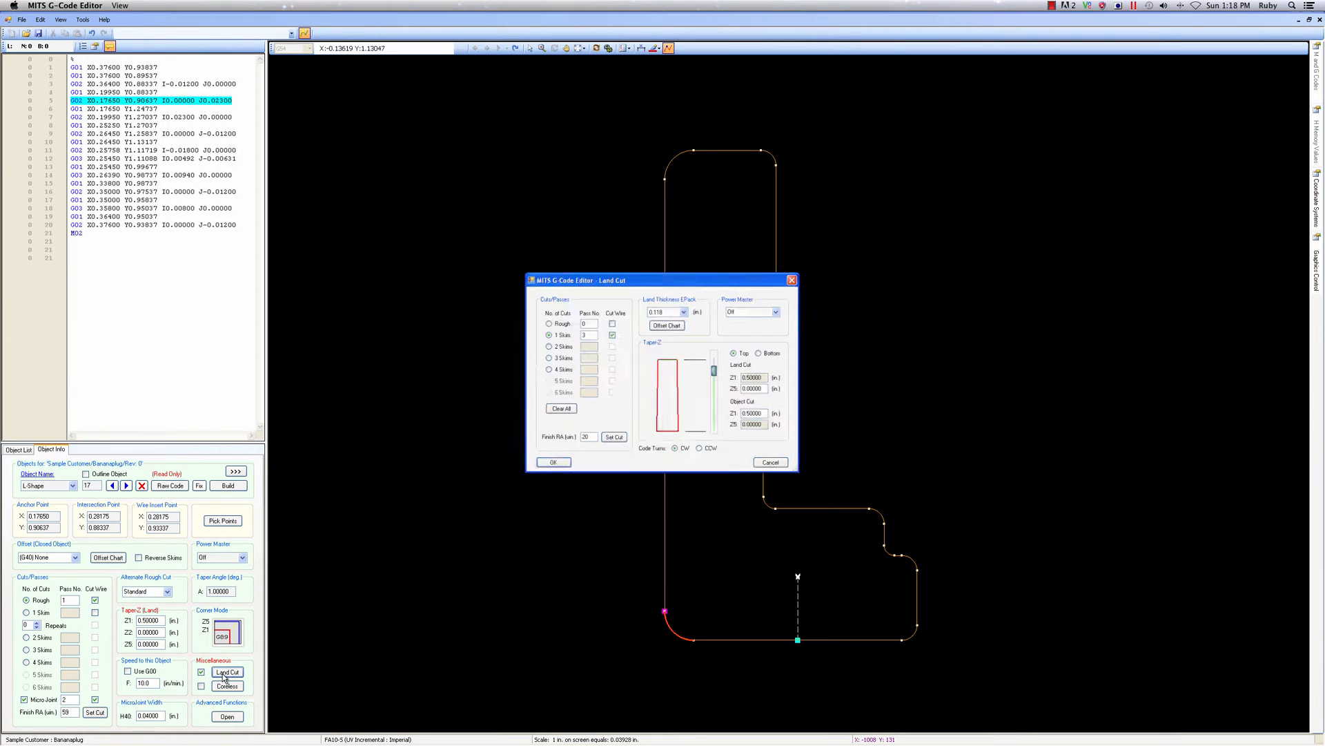
drag(770, 386, 760, 388)
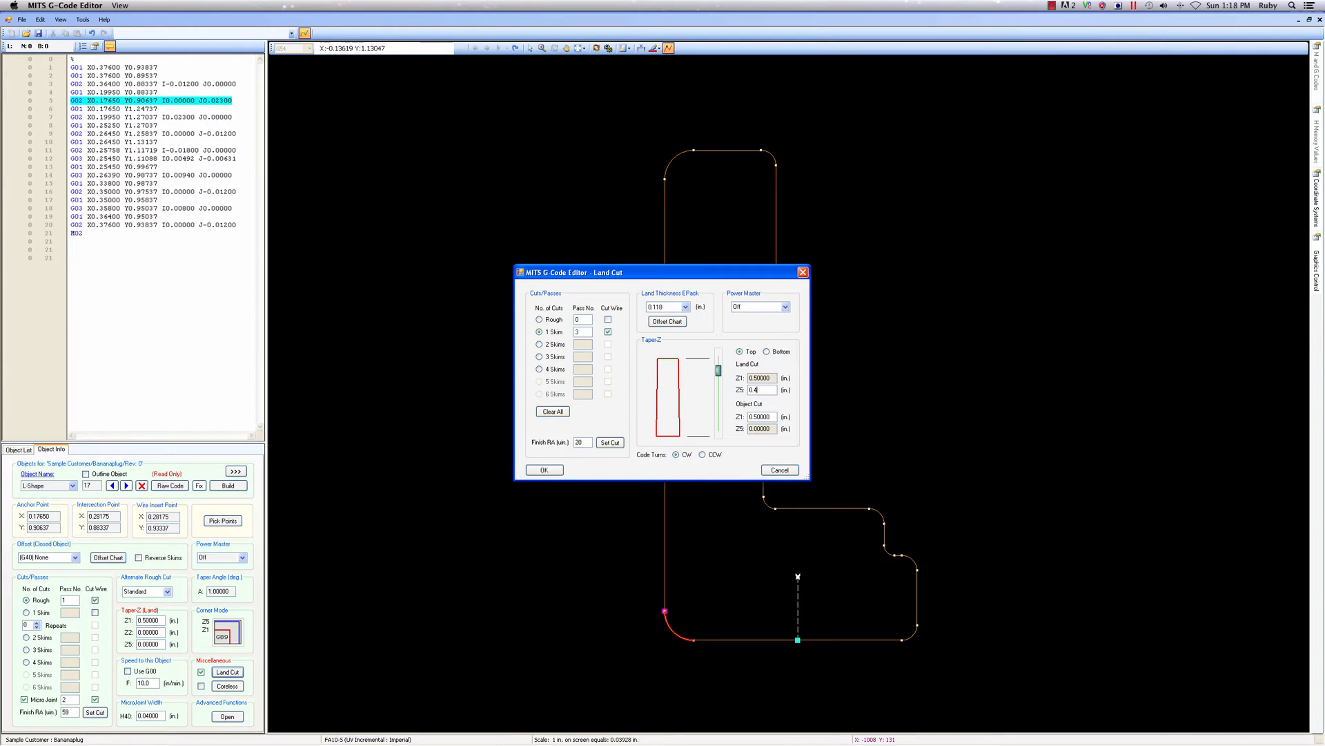
click(540, 356)
click(553, 472)
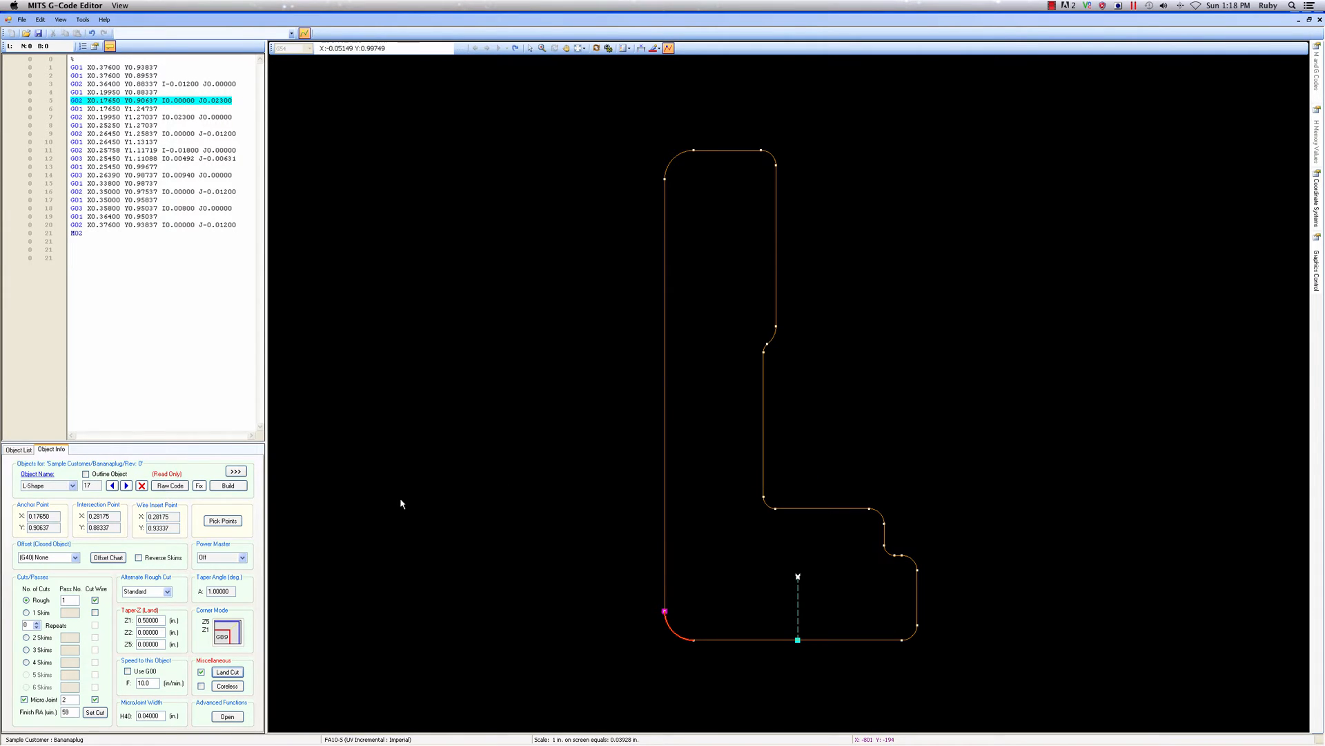
Build L-Shape's G-code and set its closed-object offset to (G42) Right Hand
click(227, 485)
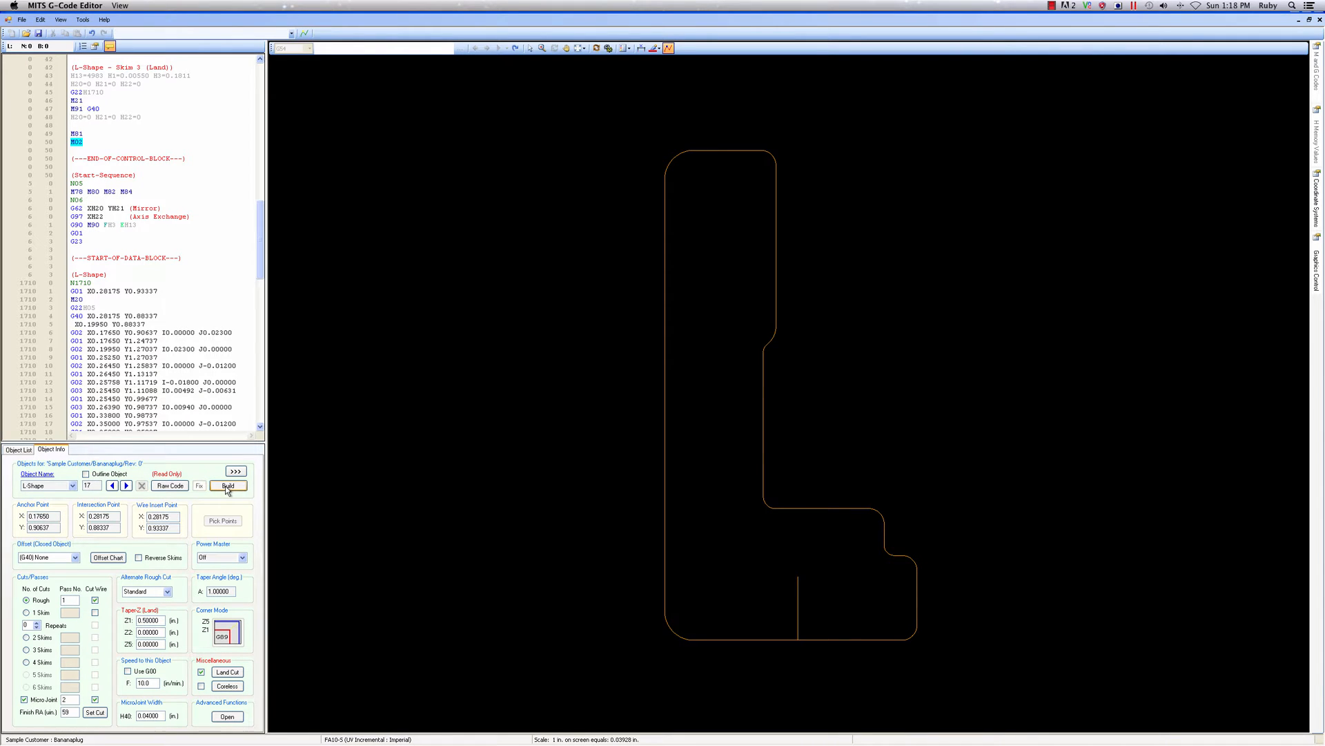
click(75, 558)
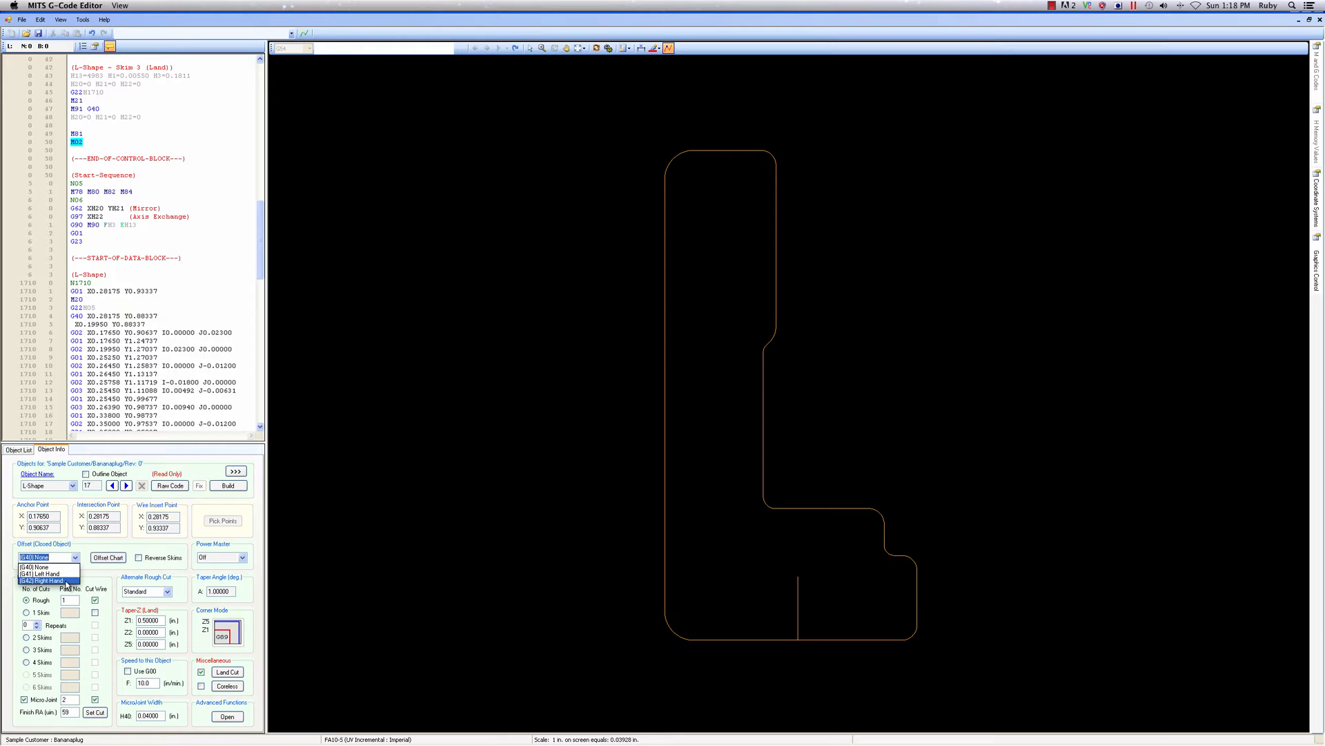
click(66, 581)
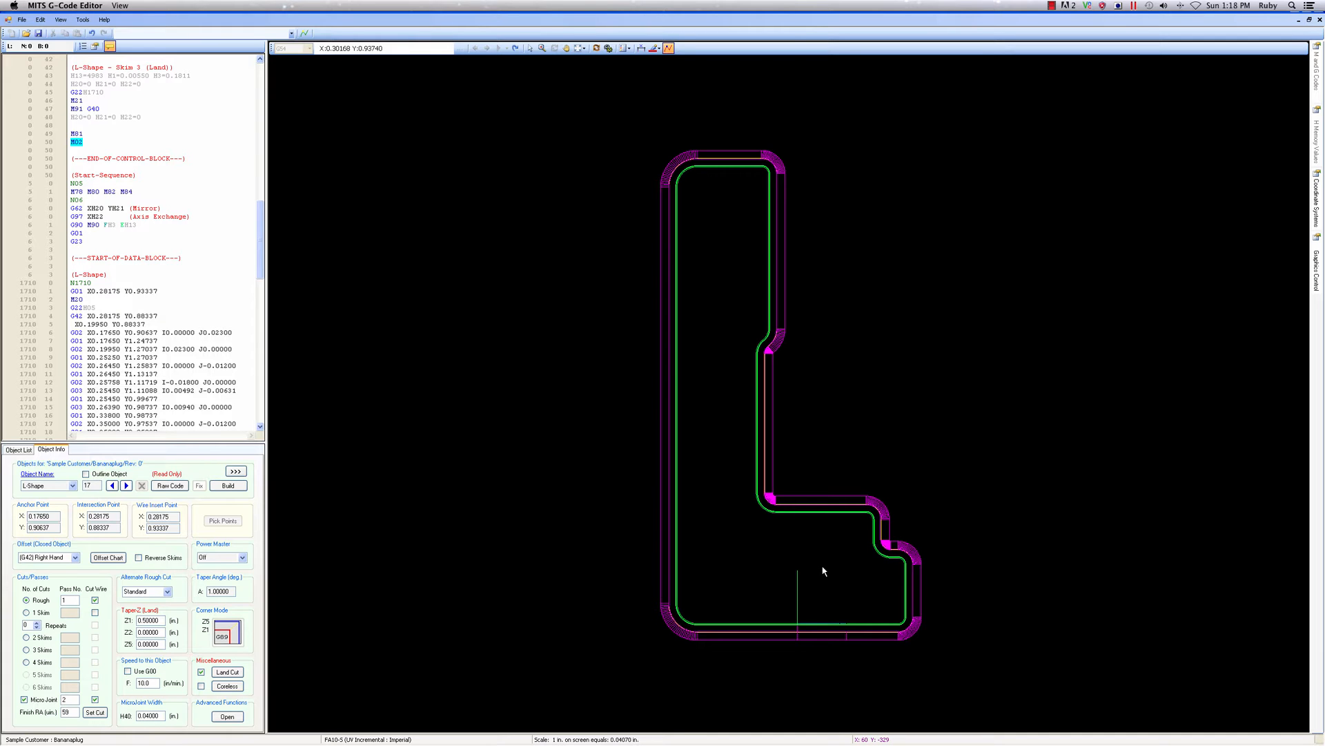
Examine L-Shape's taper and offset paths around the stepped corners and in a rotated 3D view
scroll(896, 550, up, 3)
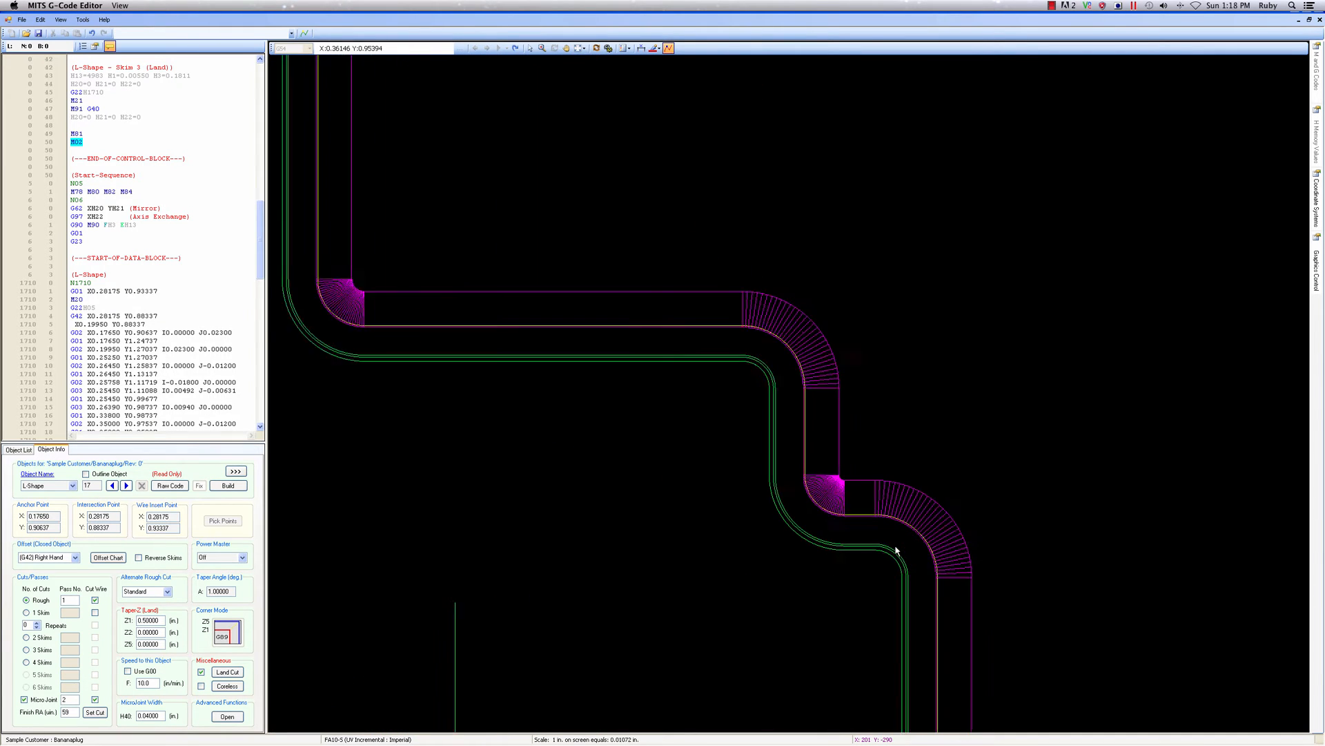
scroll(895, 550, up, 1)
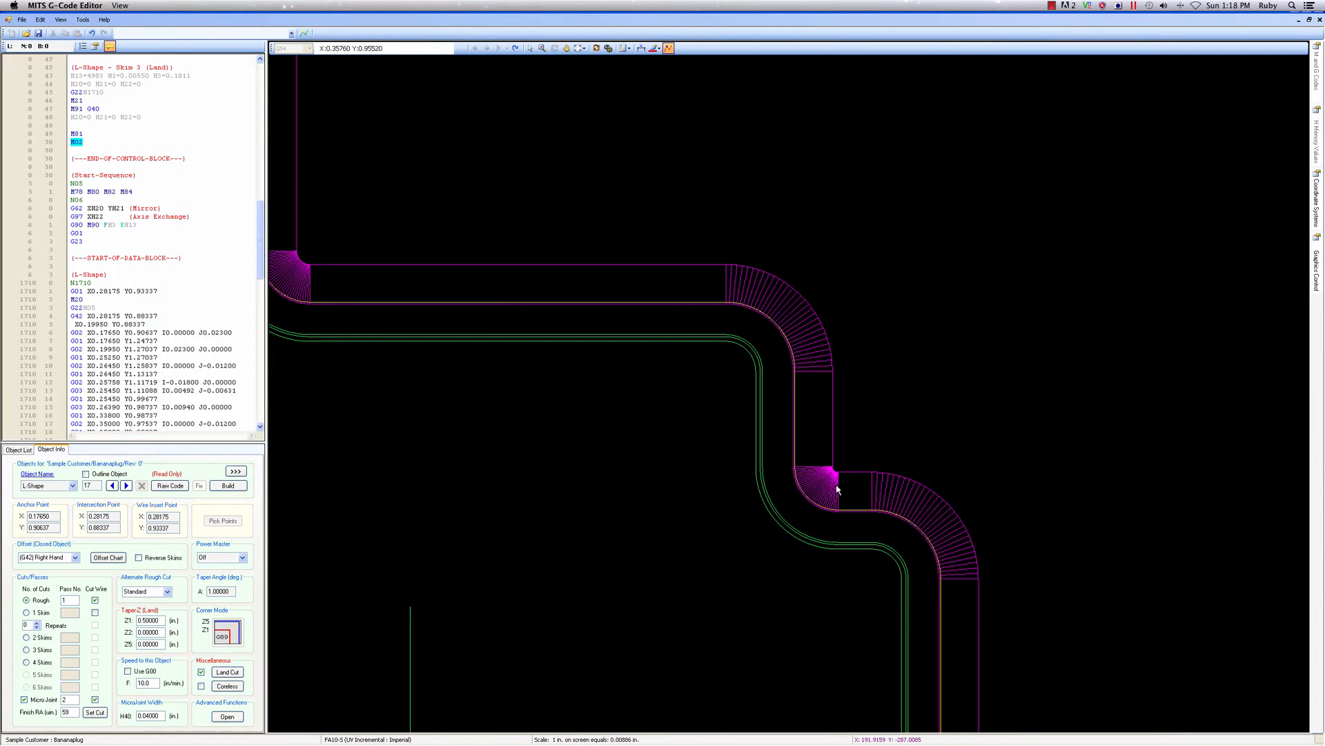
scroll(837, 489, down, 5)
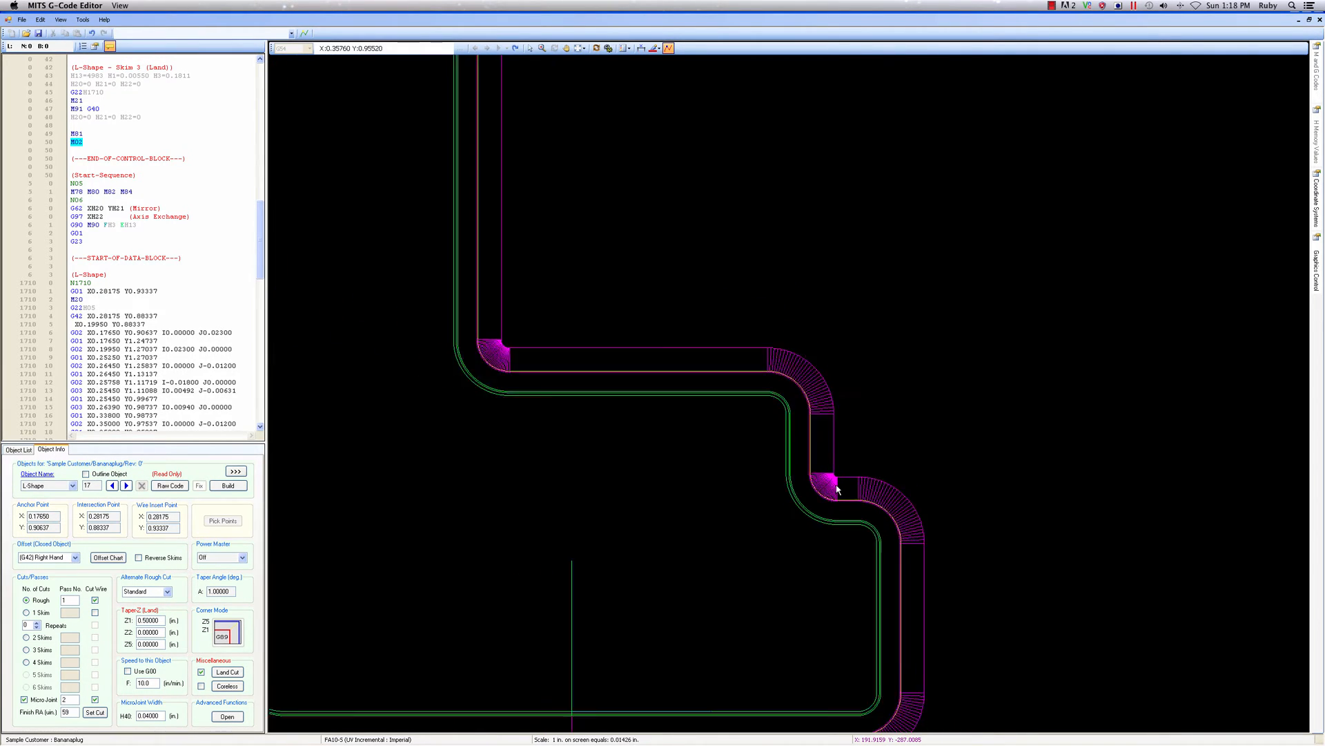
scroll(837, 488, down, 1)
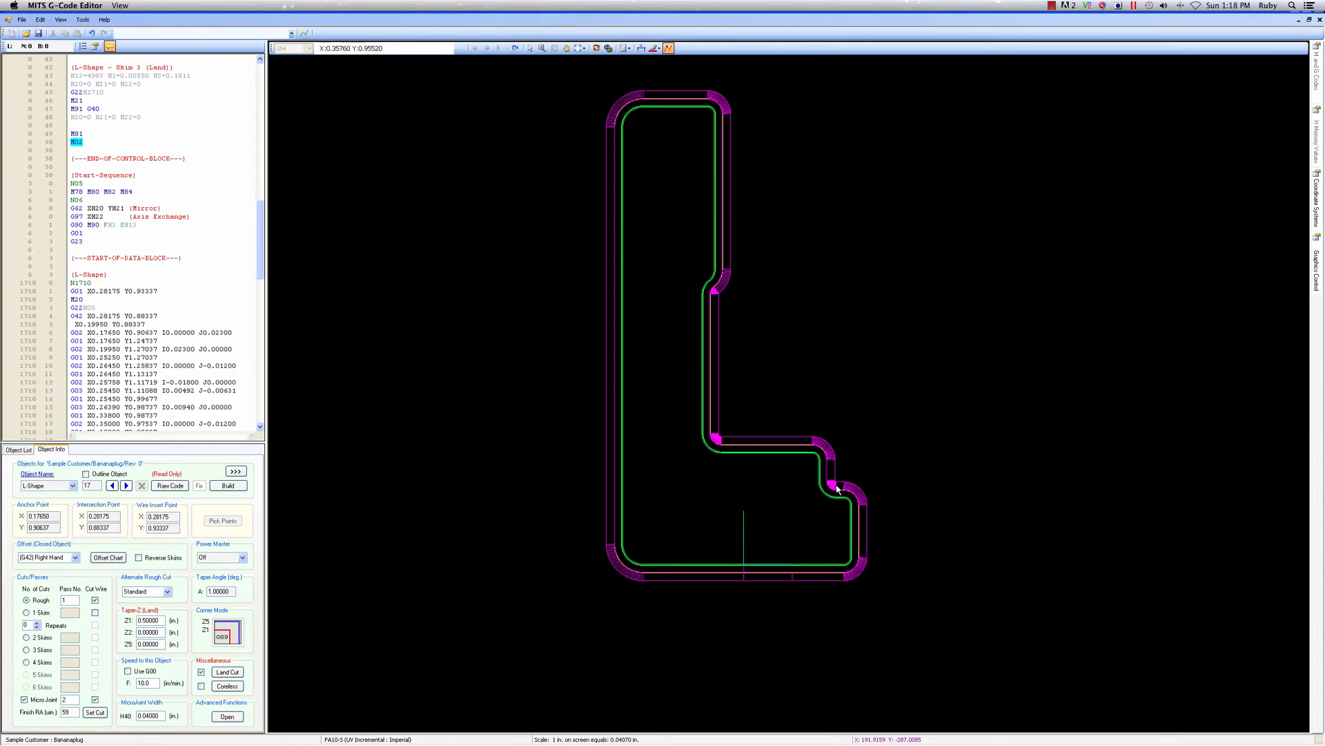
click(596, 48)
mouse_move(795, 429)
mouse_down()
mouse_move(801, 474)
mouse_move(787, 335)
mouse_move(625, 407)
mouse_move(689, 412)
mouse_move(726, 353)
mouse_move(660, 356)
mouse_up()
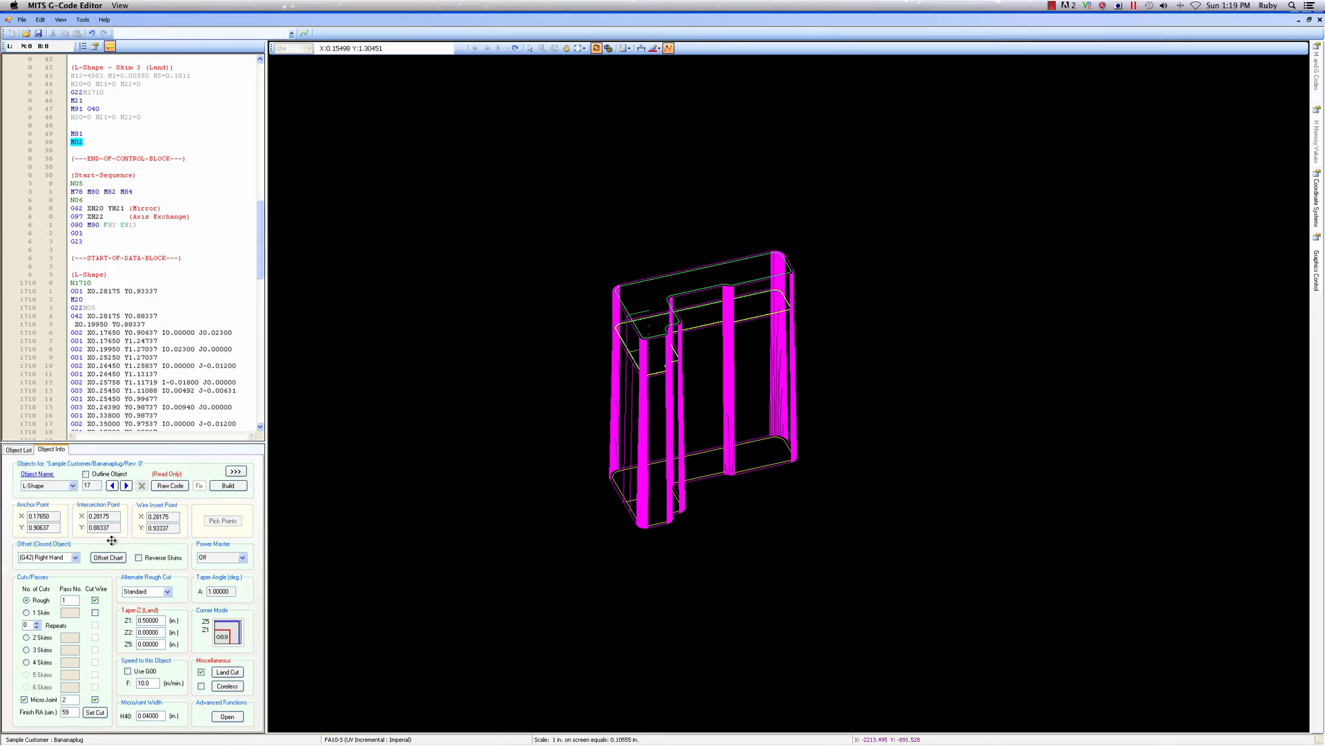
Add three L-Shape program locations: X 0.7415, Y 0.90637; X 0.5405, Y 0.66463; and X 1.1055, Y 0.66463
click(21, 450)
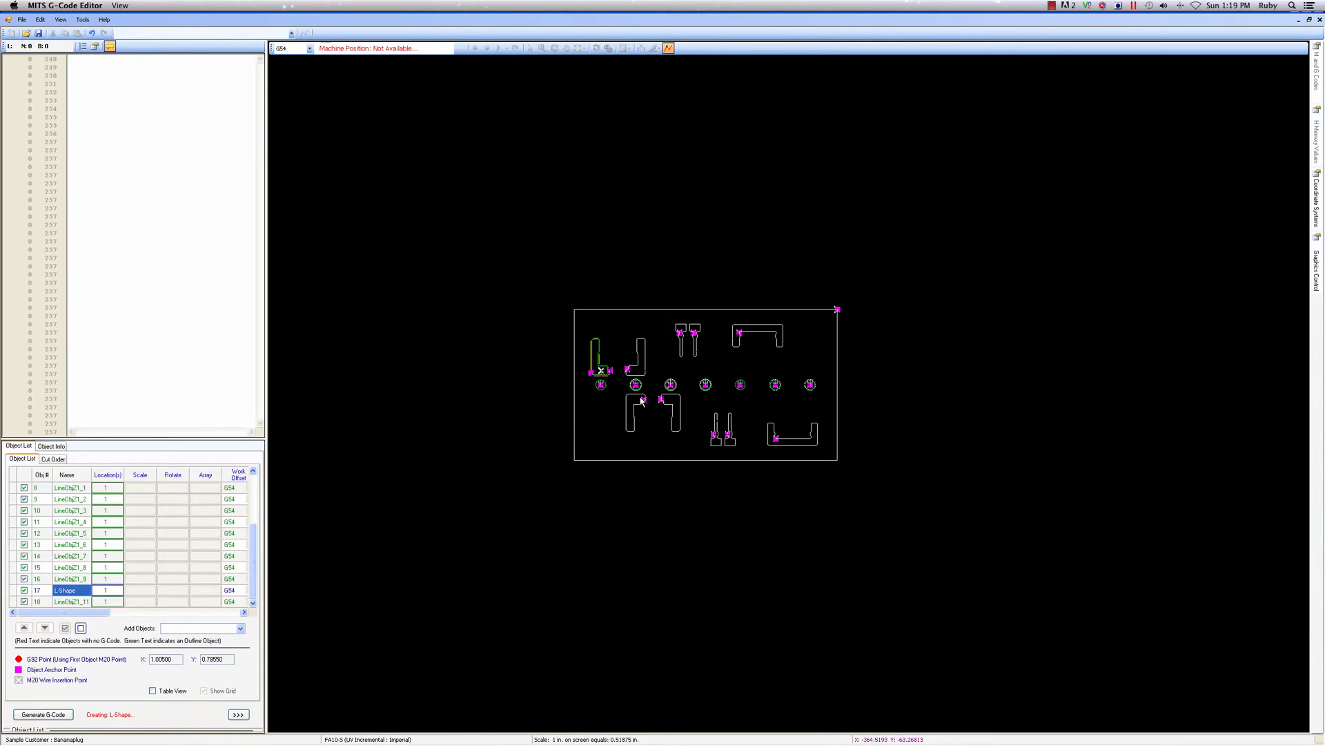
scroll(642, 402, up, 5)
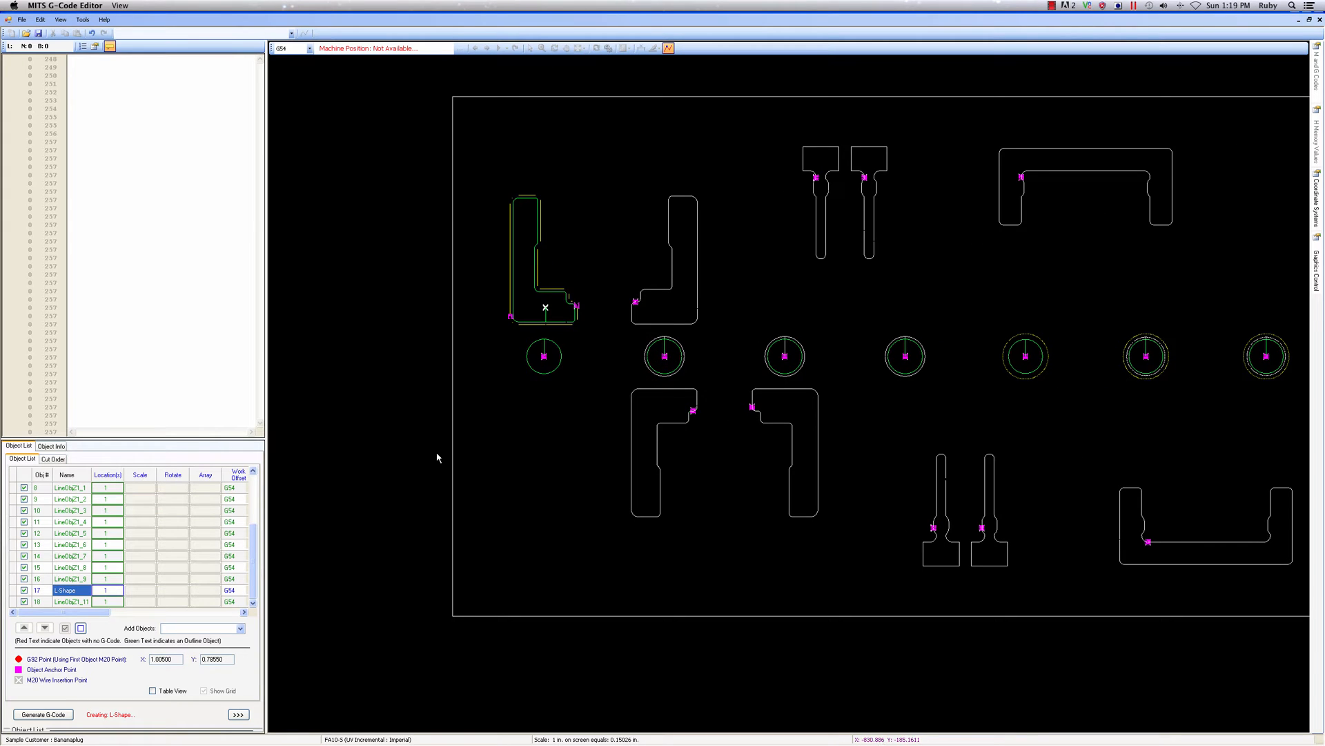
double_click(101, 592)
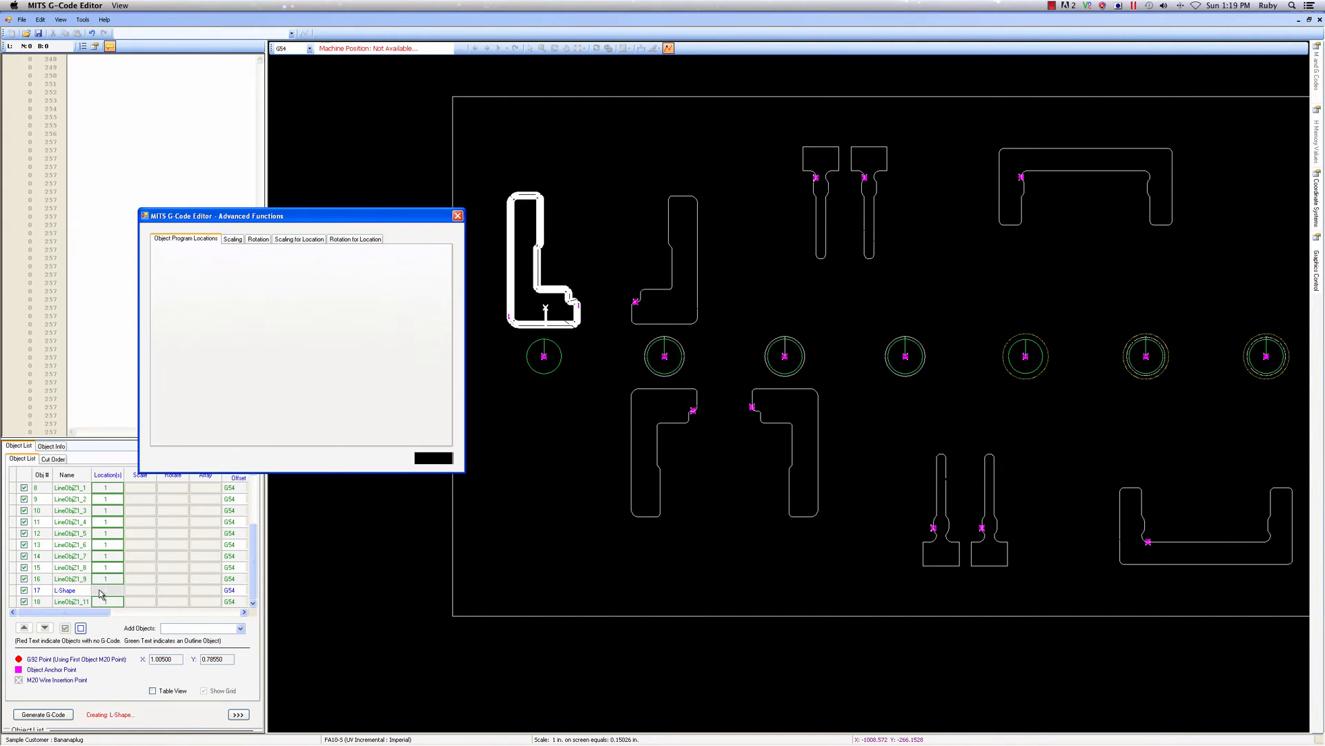
click(414, 415)
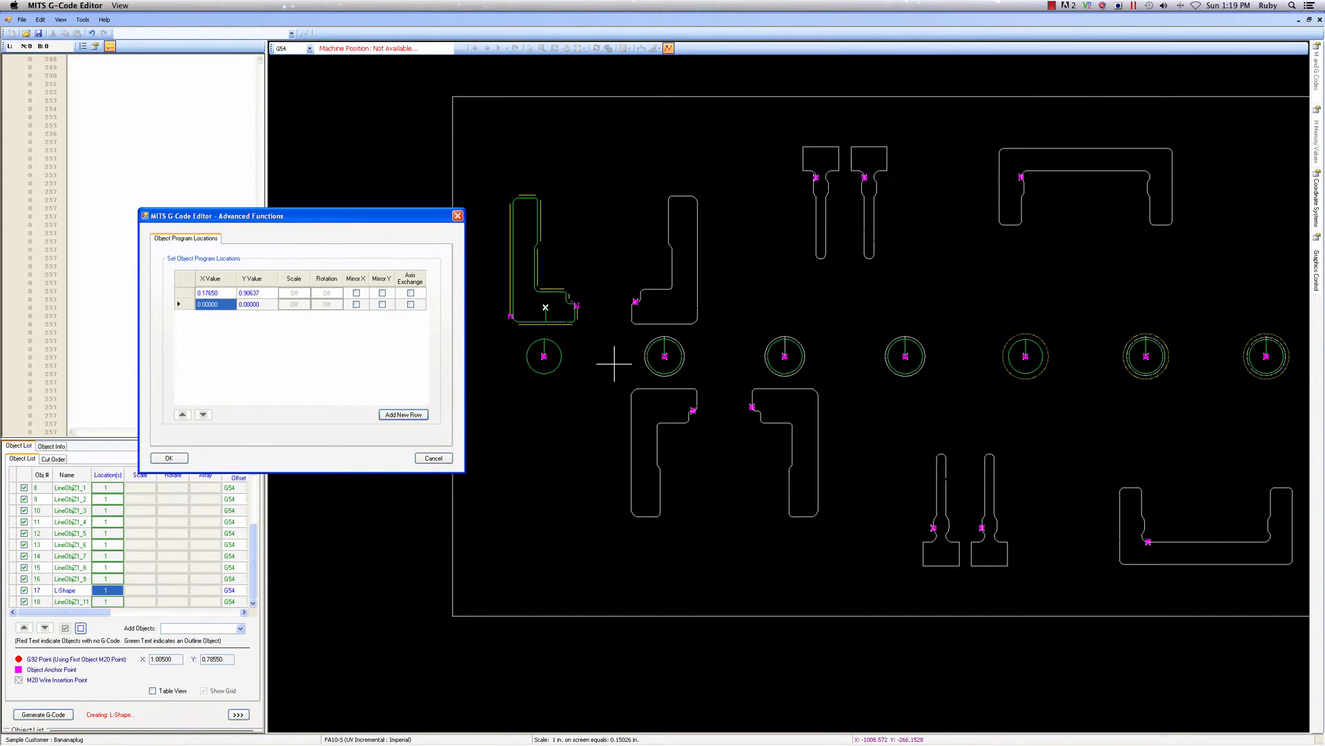
click(698, 308)
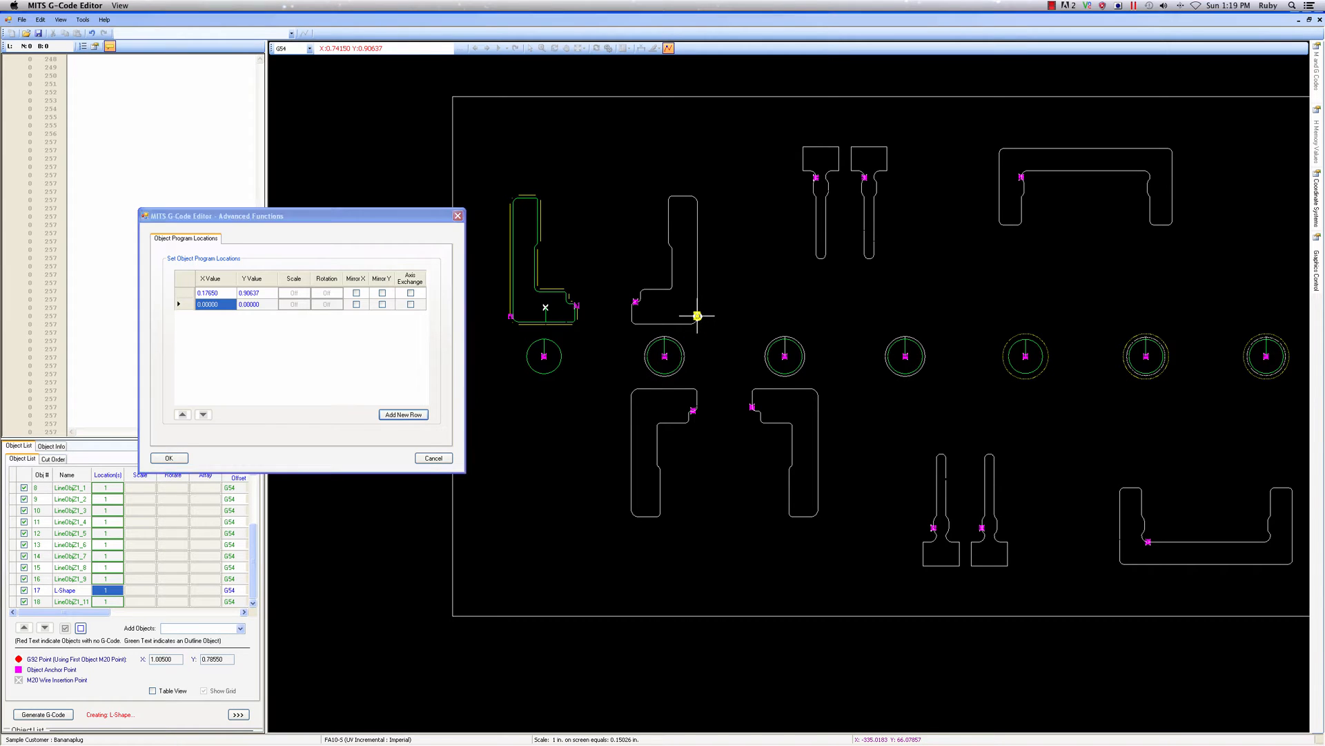
click(405, 413)
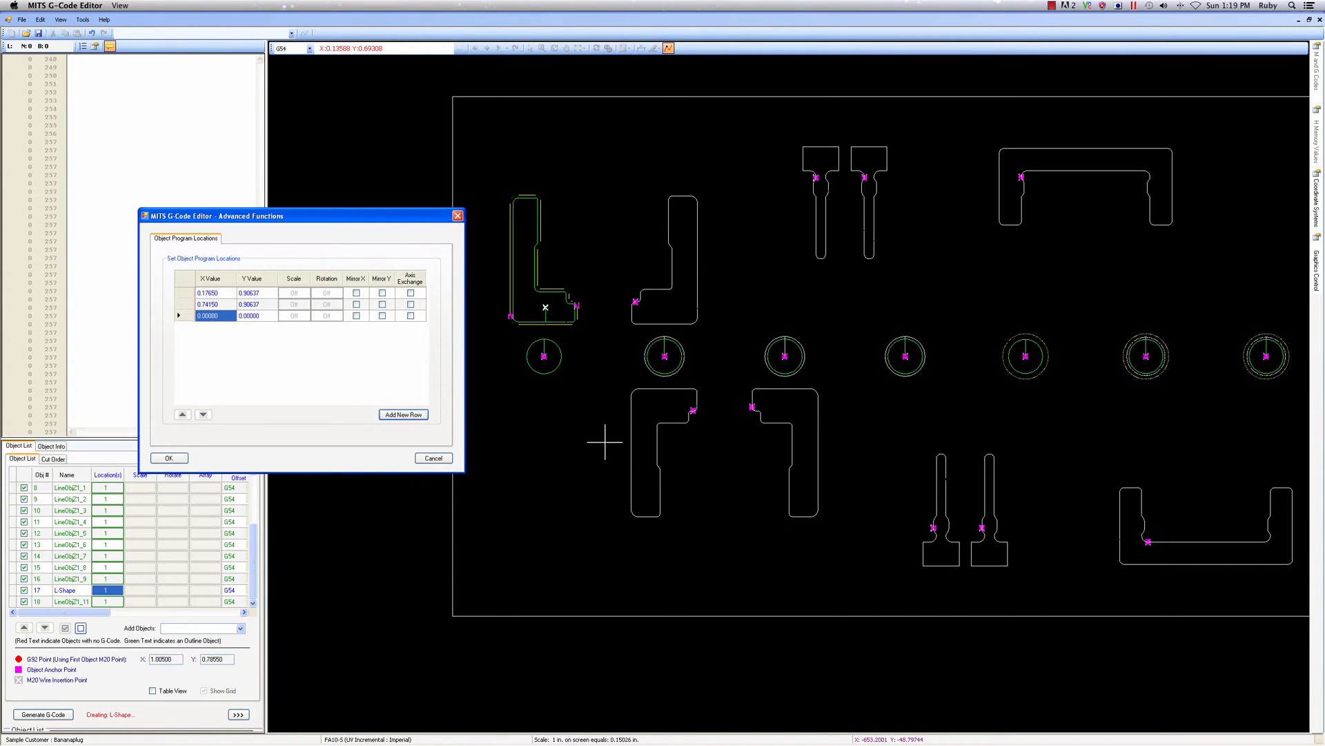
click(631, 400)
click(411, 415)
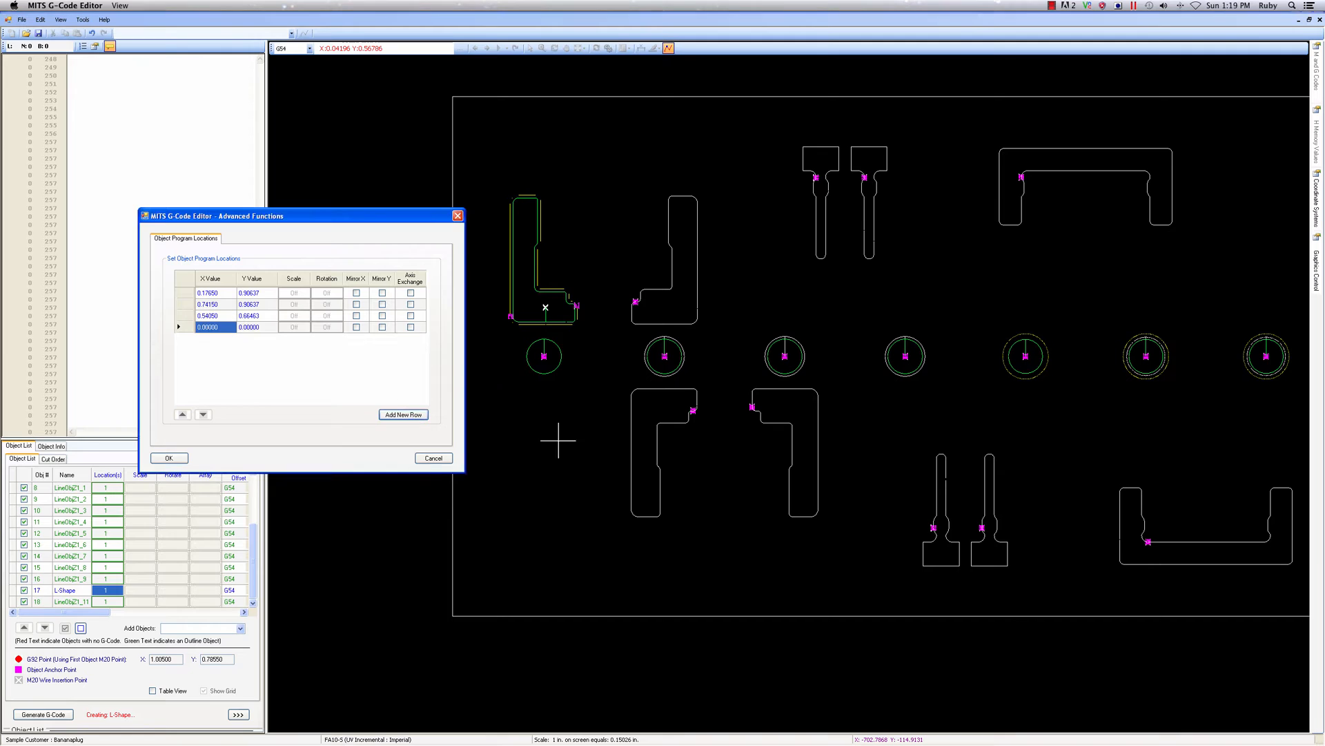
click(818, 399)
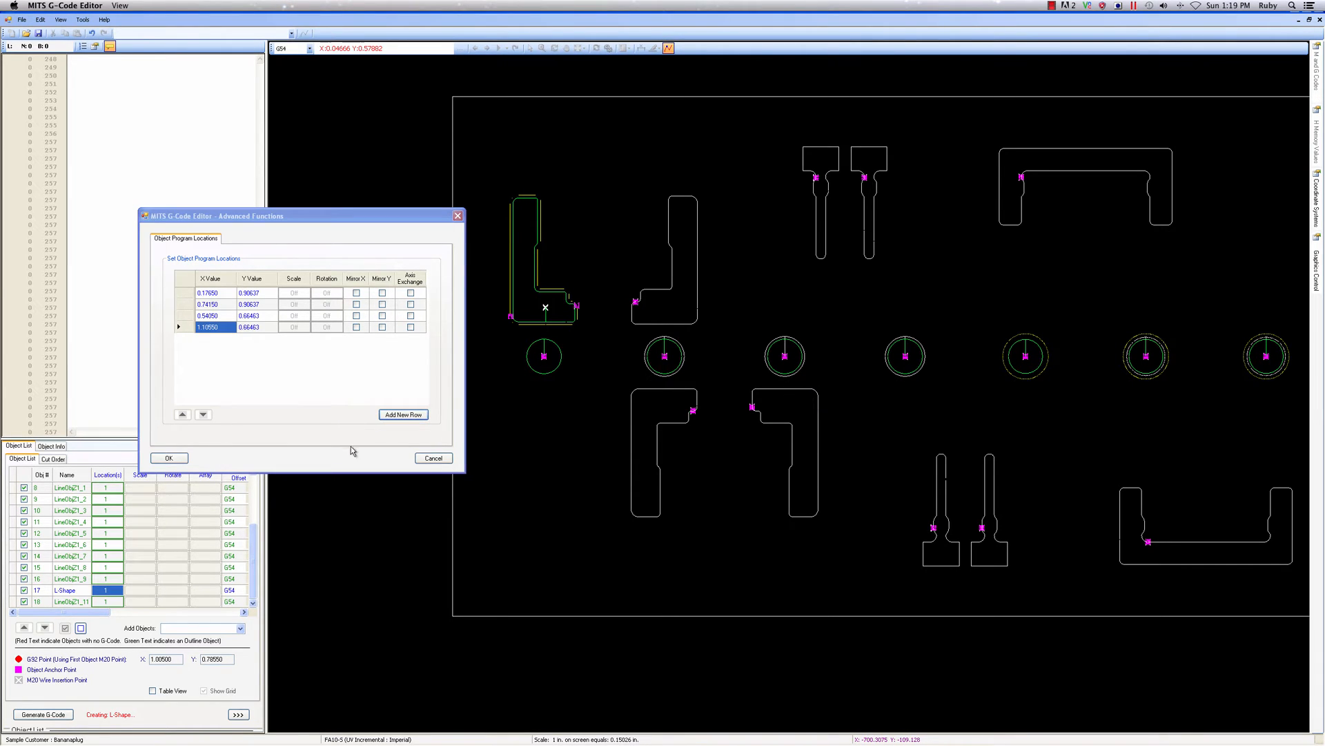
click(182, 460)
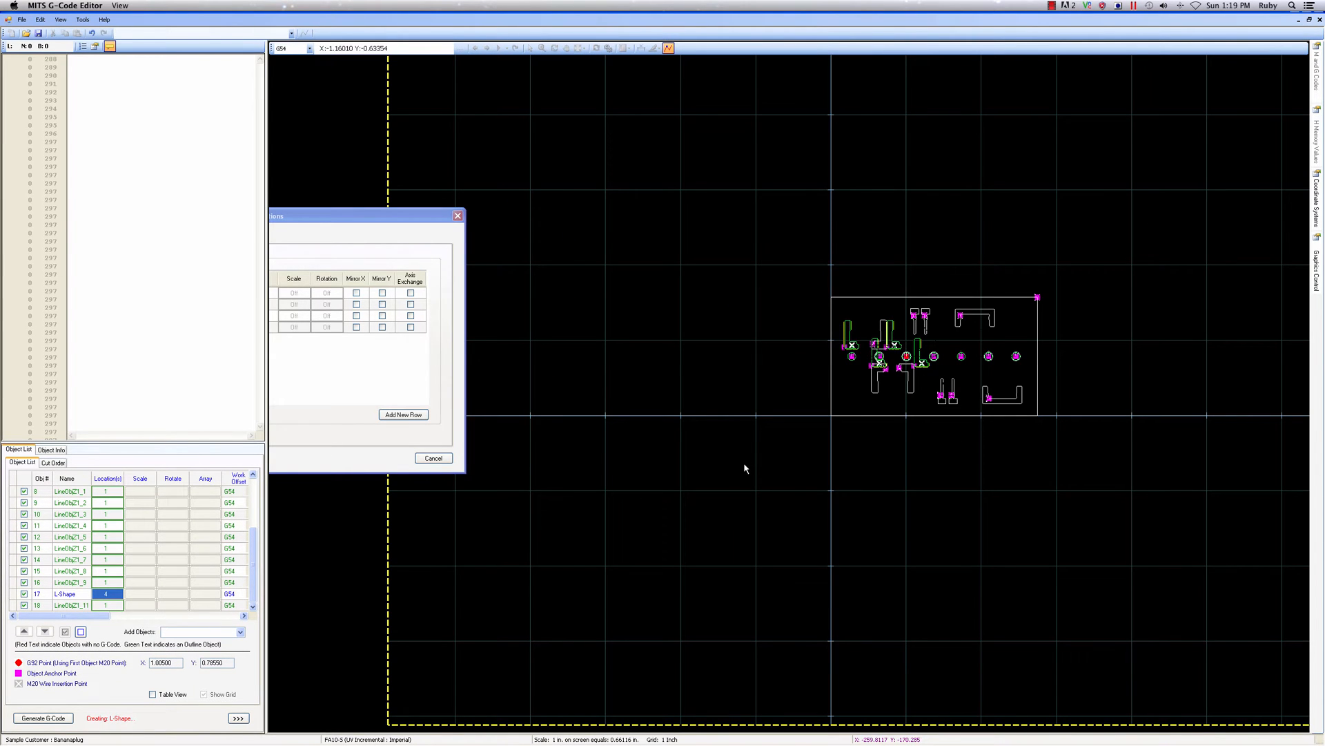
Mirror L-Shape's second location in X, its third in Y and its fourth in both X and Y
scroll(947, 464, up, 2)
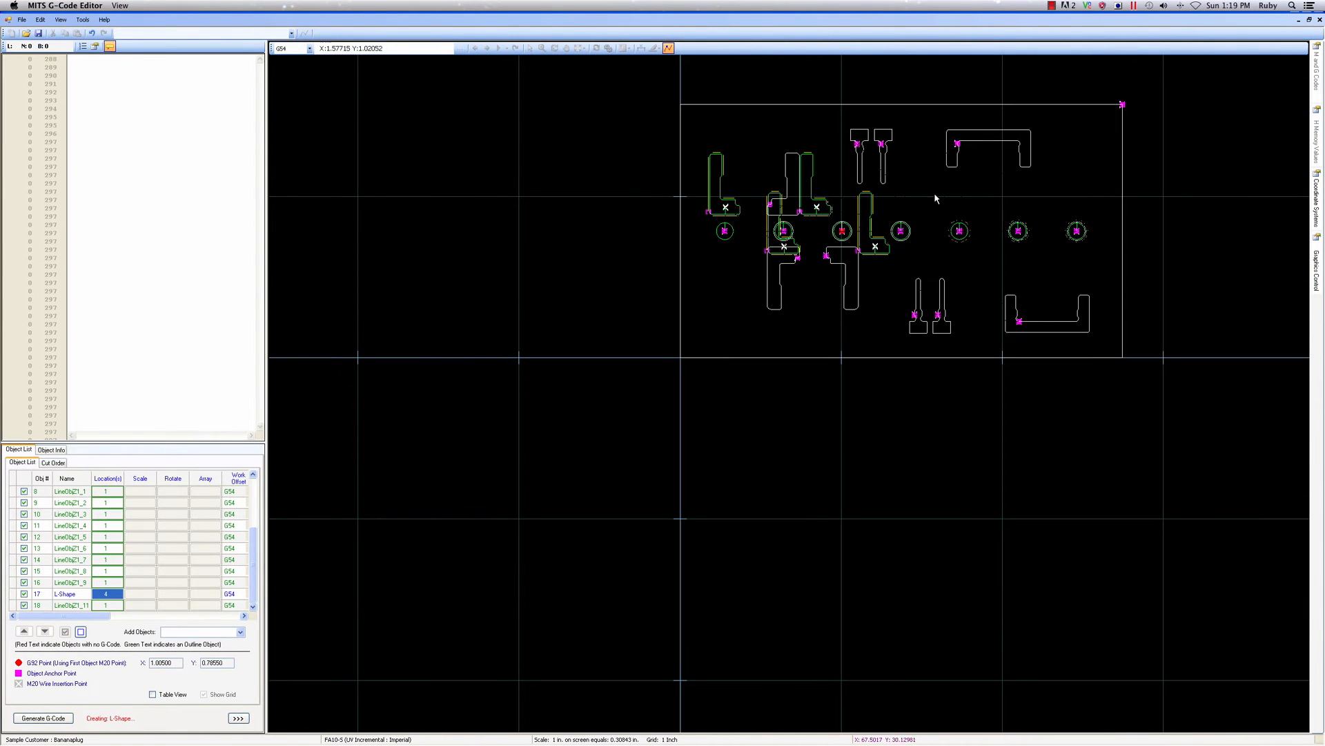
scroll(917, 104, up, 2)
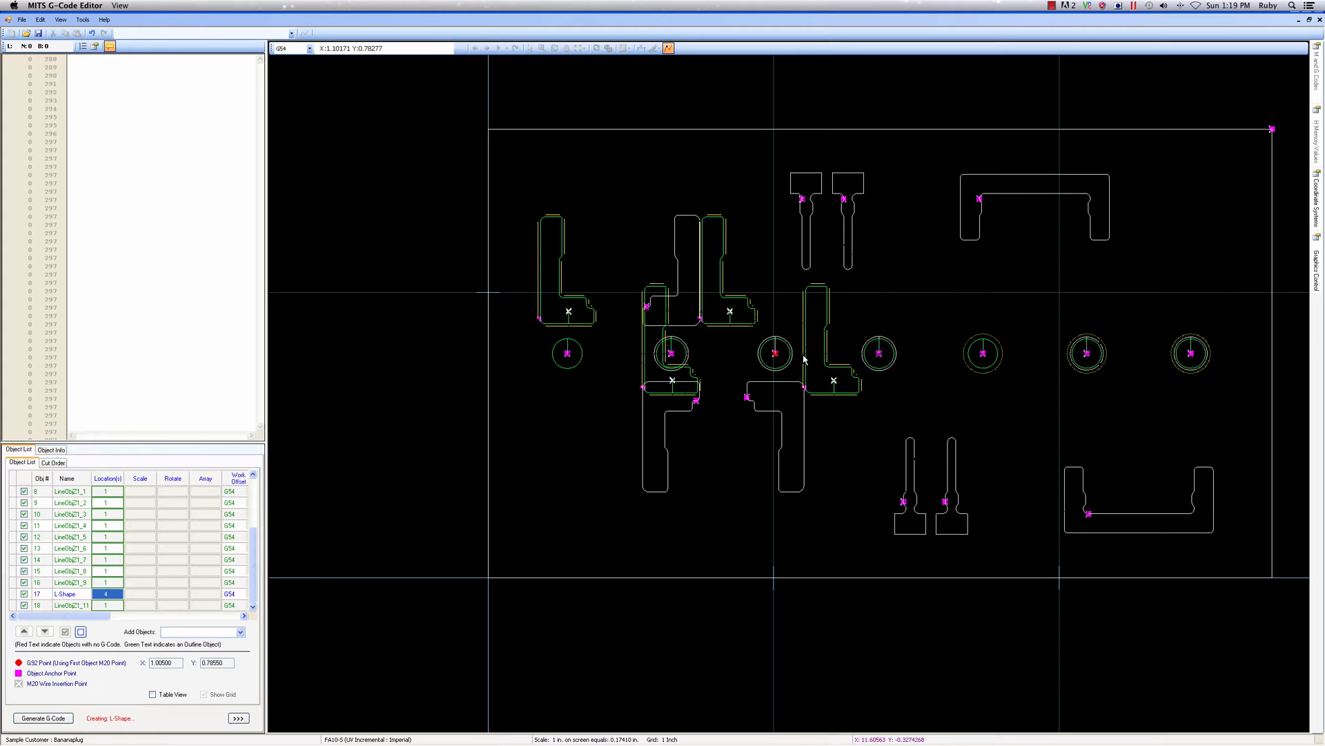
double_click(111, 595)
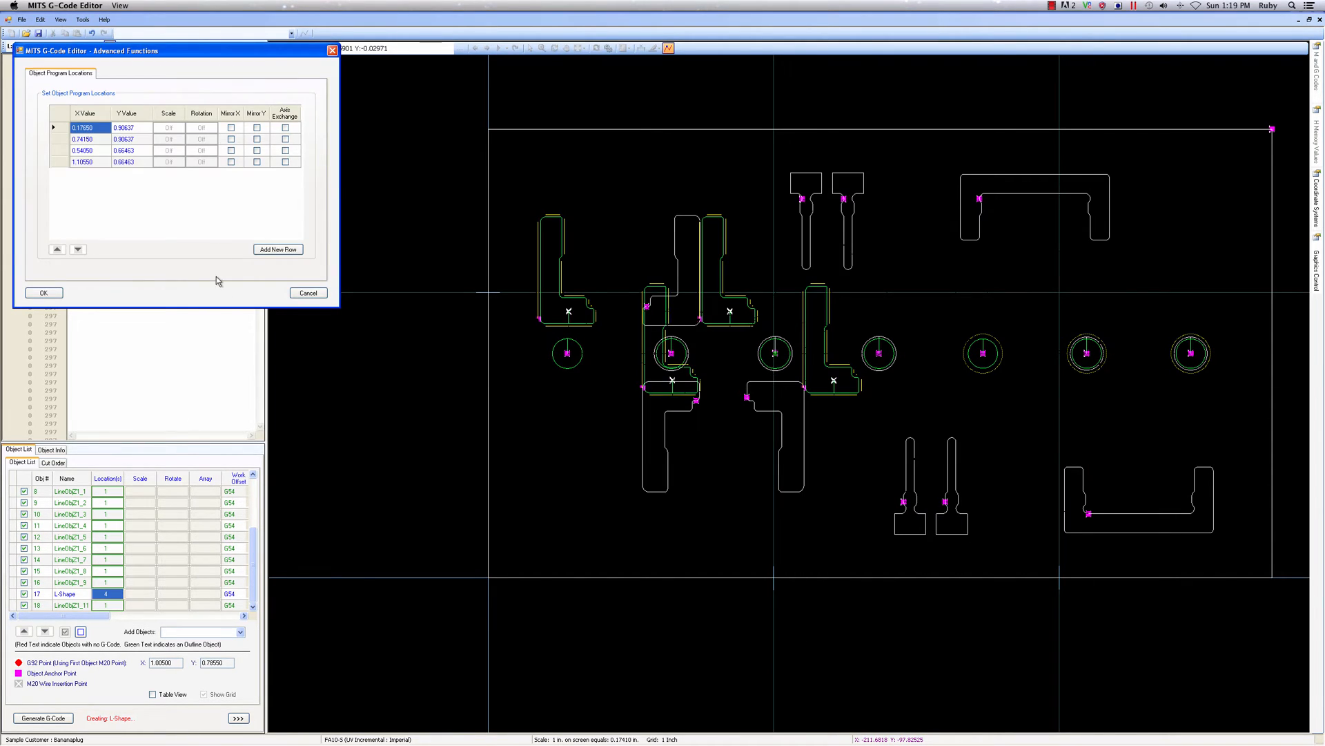
click(231, 138)
click(256, 150)
click(231, 162)
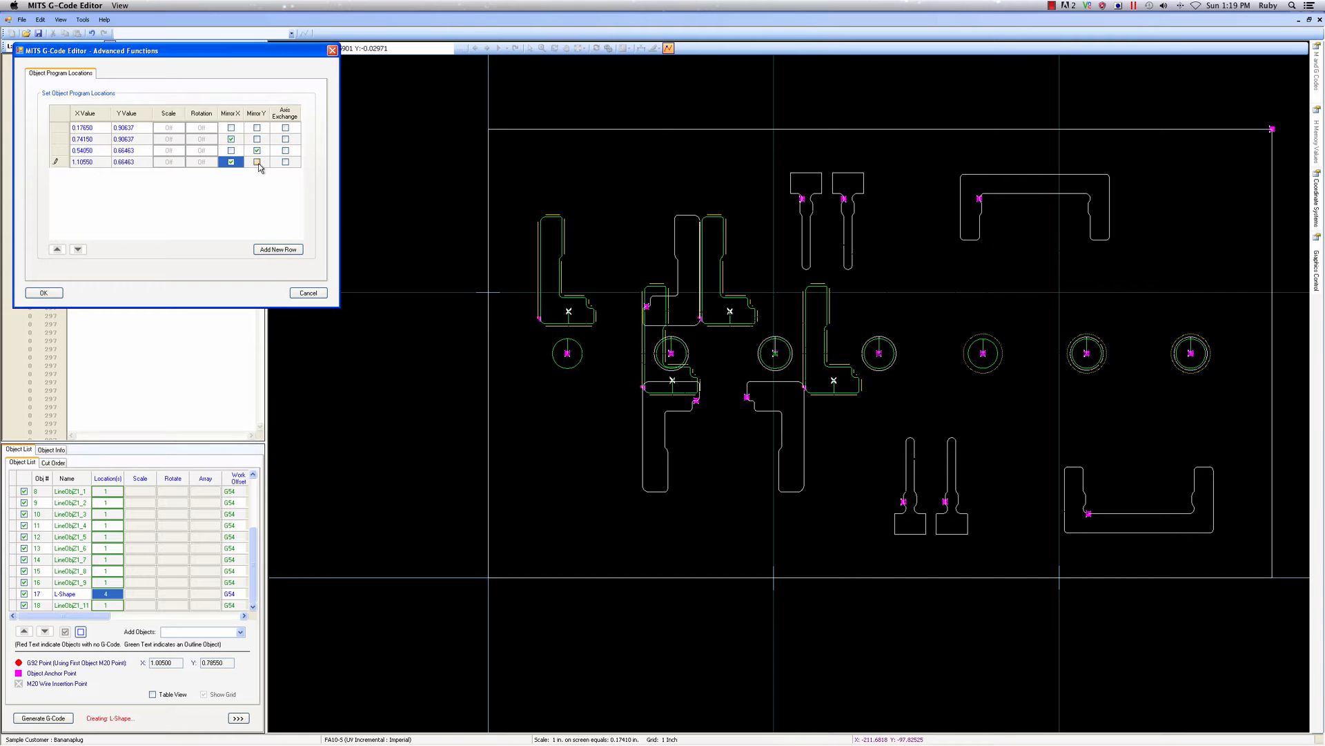
click(257, 161)
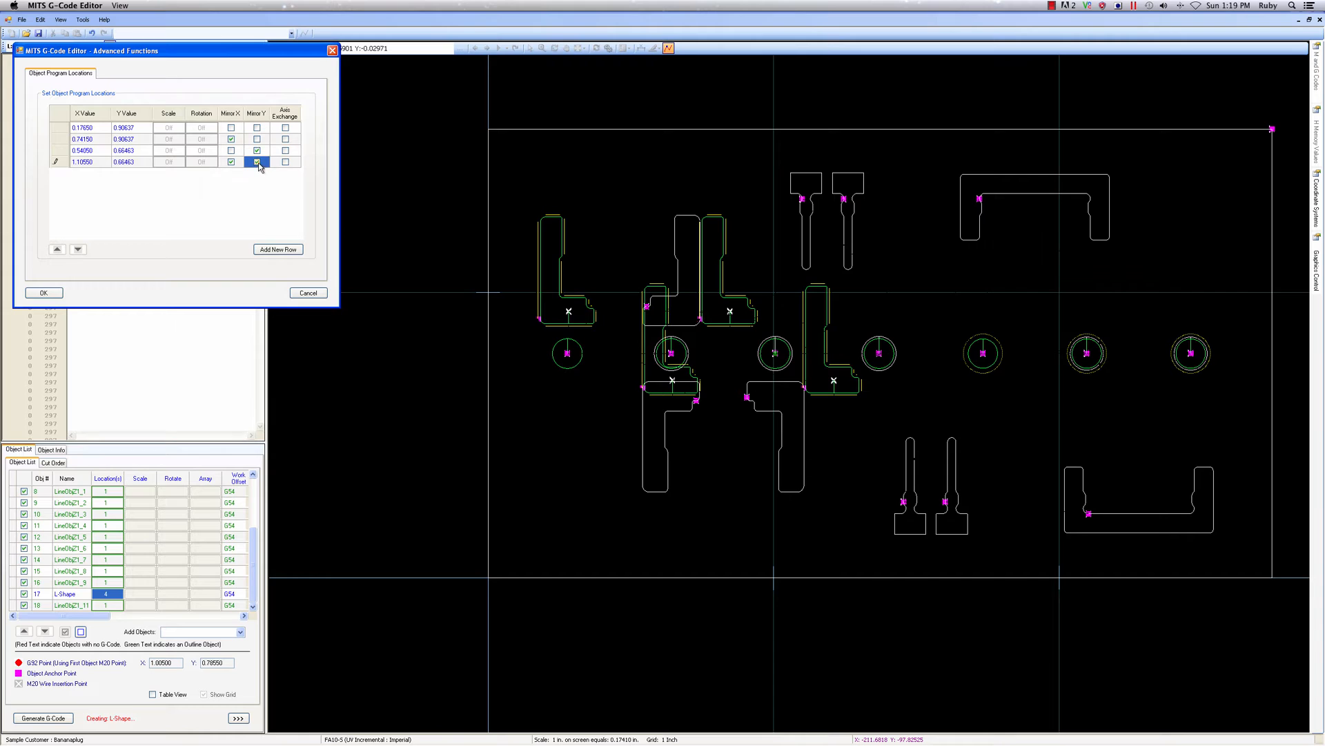
click(58, 295)
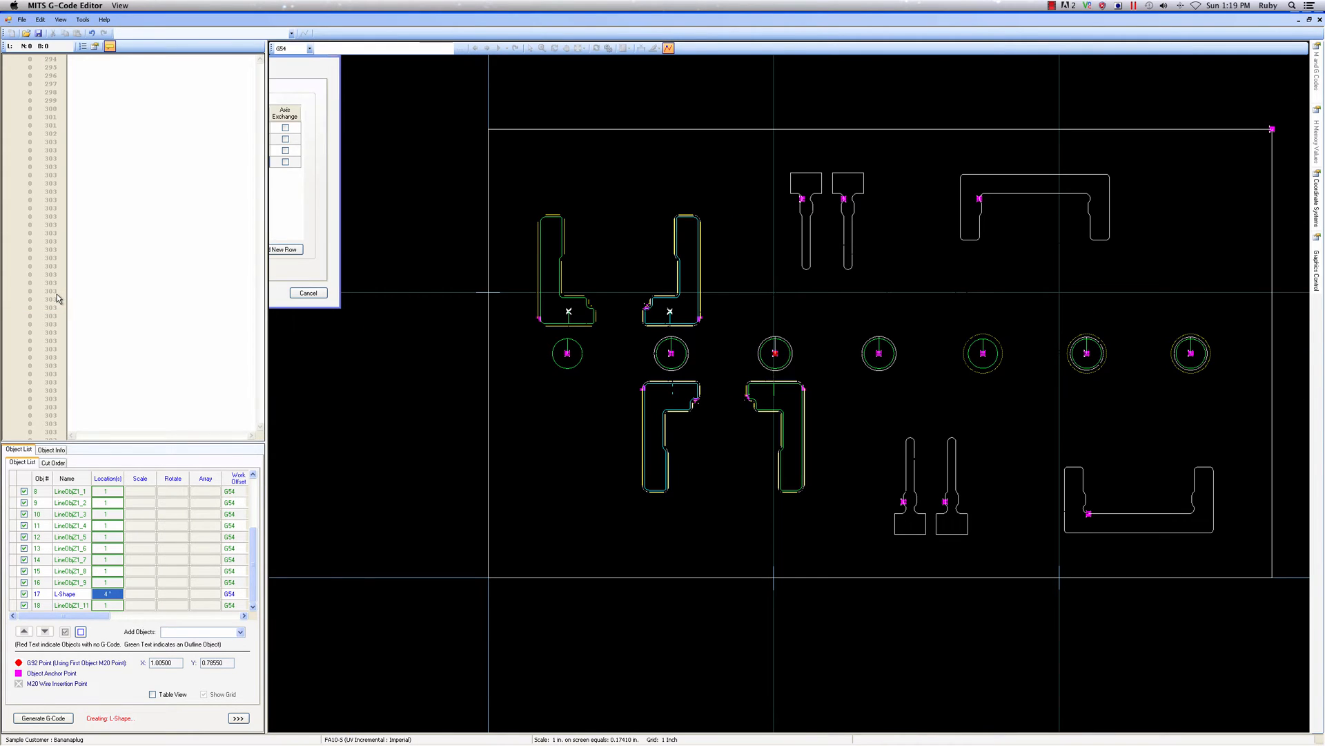
scroll(695, 385, up, 1)
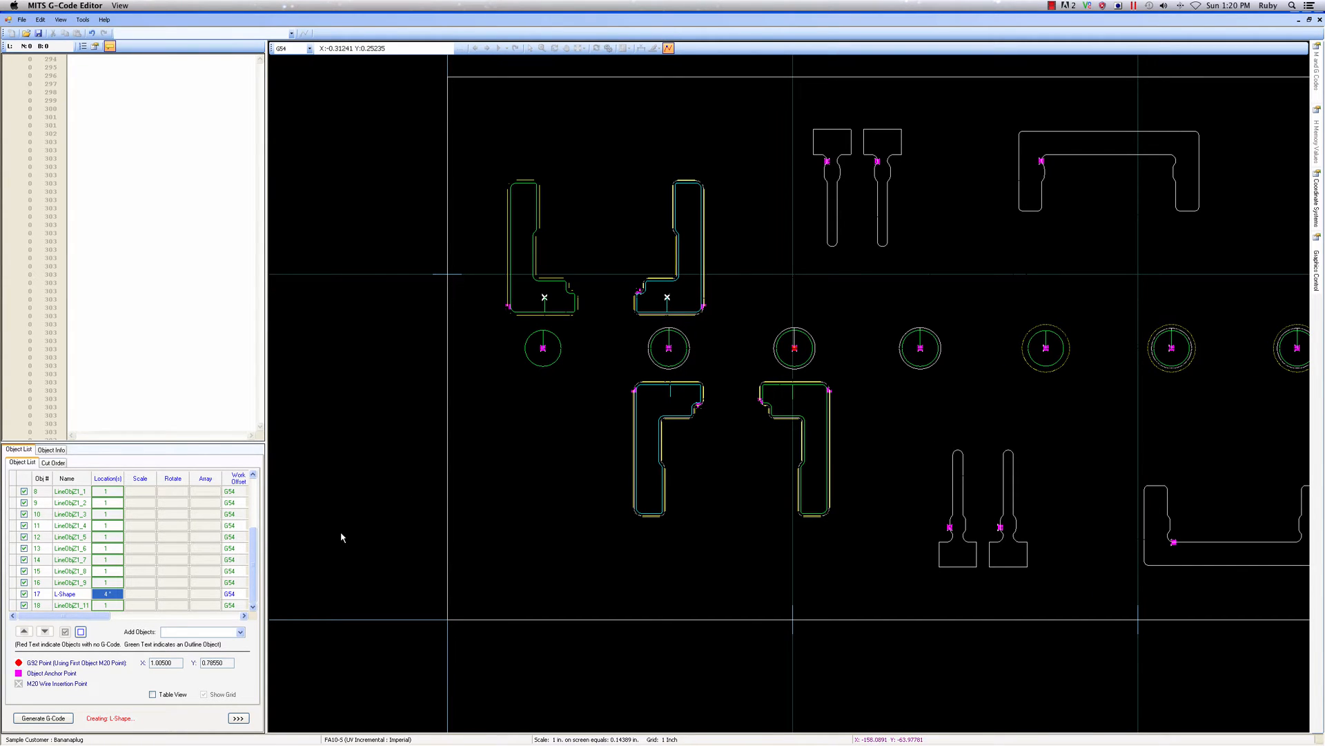
Open LineObjZ1_7, the plate's first upper T-shaped opening, turn off its Outline Object setting and rename it T-Shape
scroll(438, 542, down, 2)
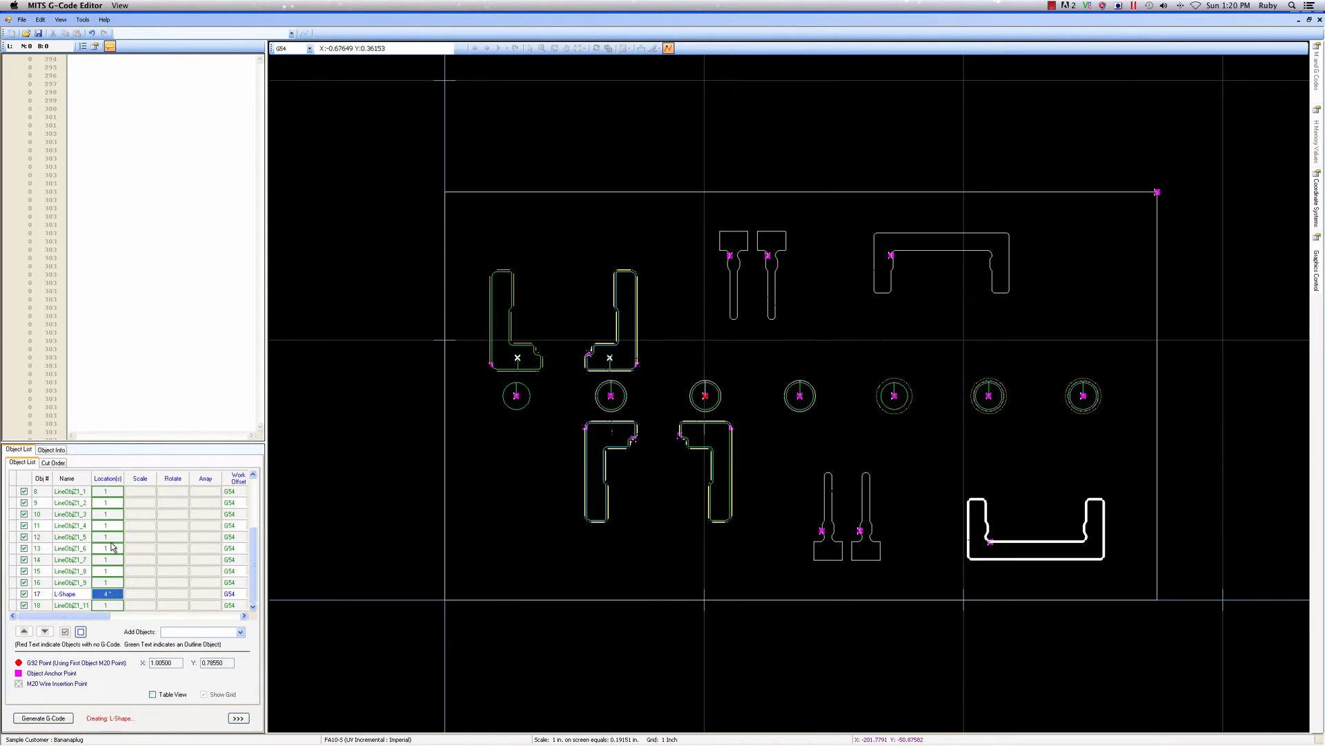
double_click(73, 560)
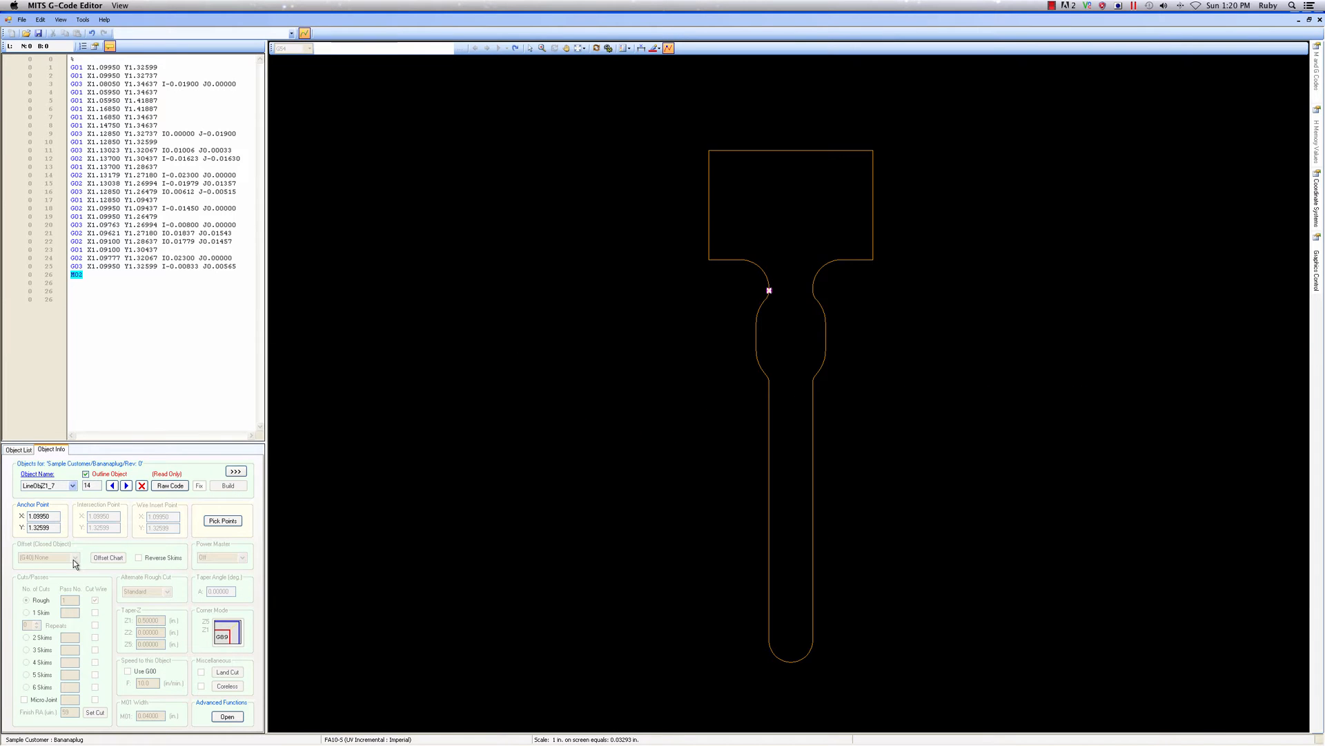
click(86, 474)
click(49, 475)
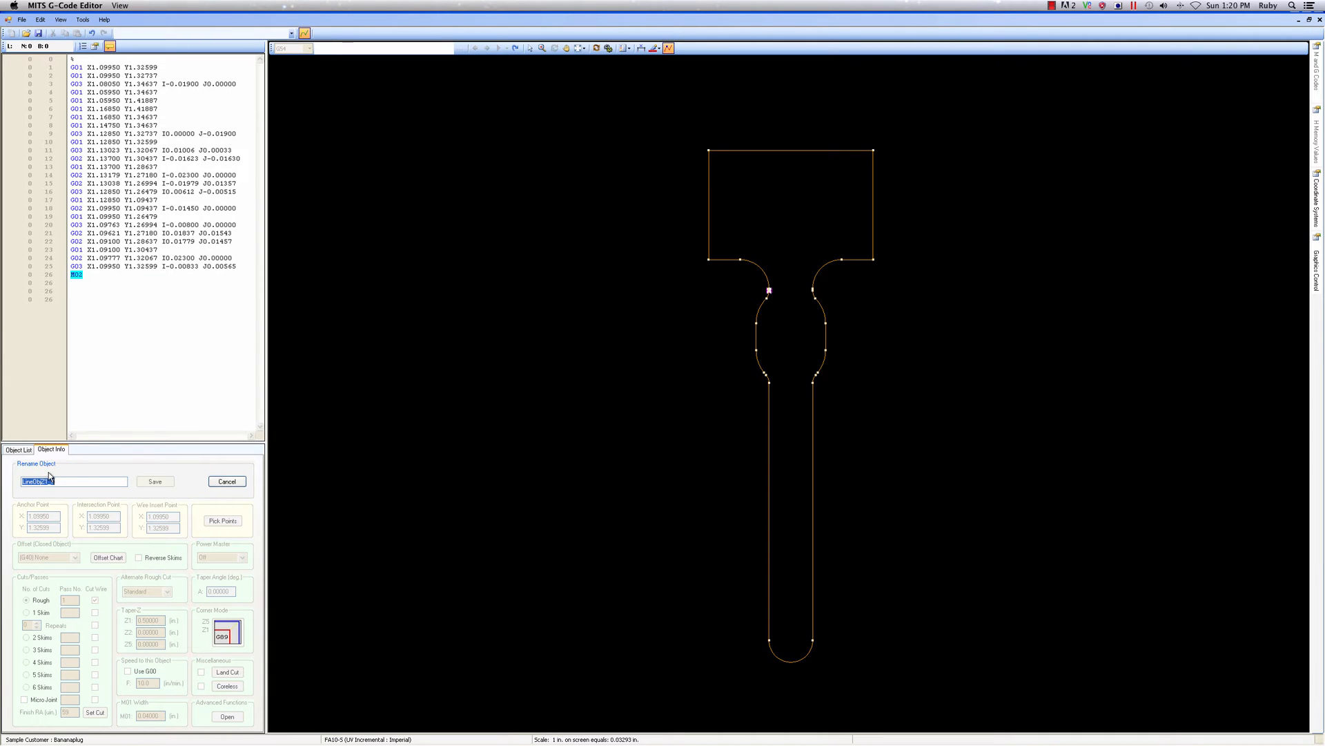
text(T-Shape)
click(150, 482)
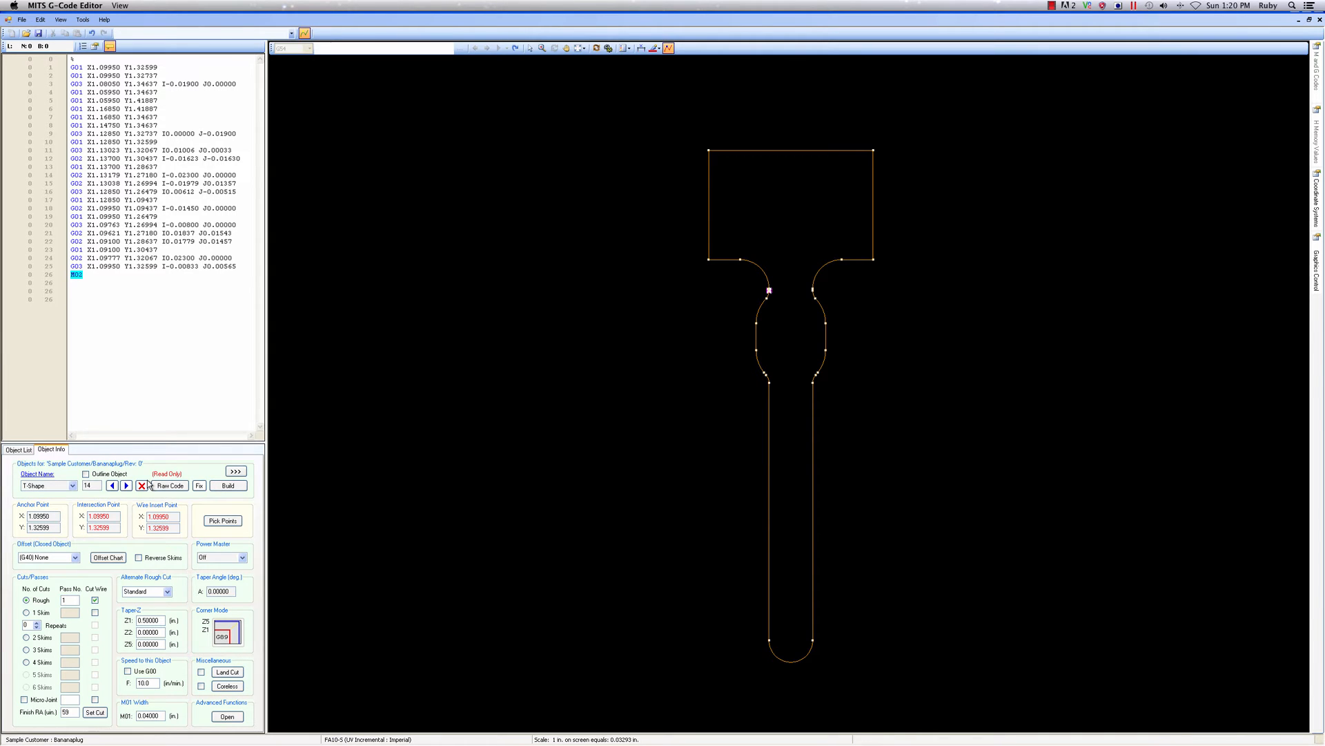
Set T-Shape's anchor and intersection points at its upper edge's midpoint, X 1.114, Y 1.41887, and its wire insert point at X 1.114, Y 1.37887
click(221, 520)
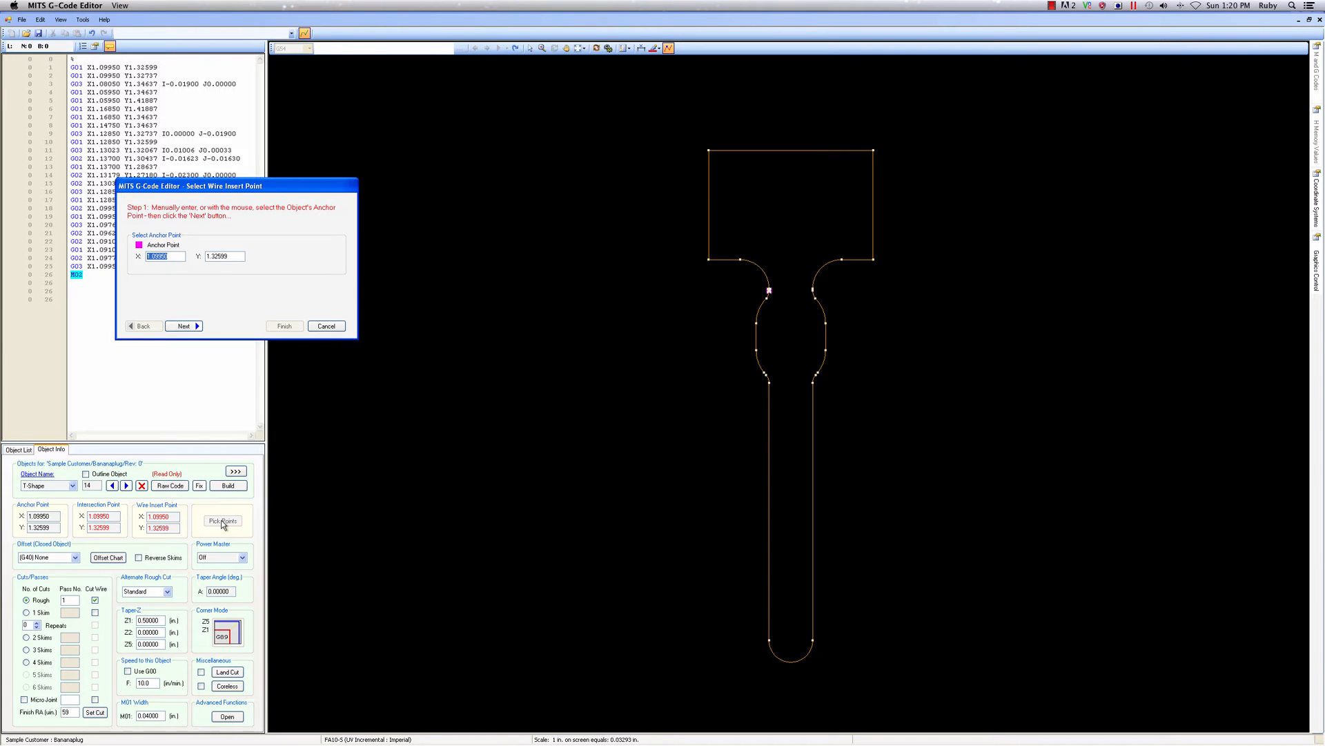
click(793, 150)
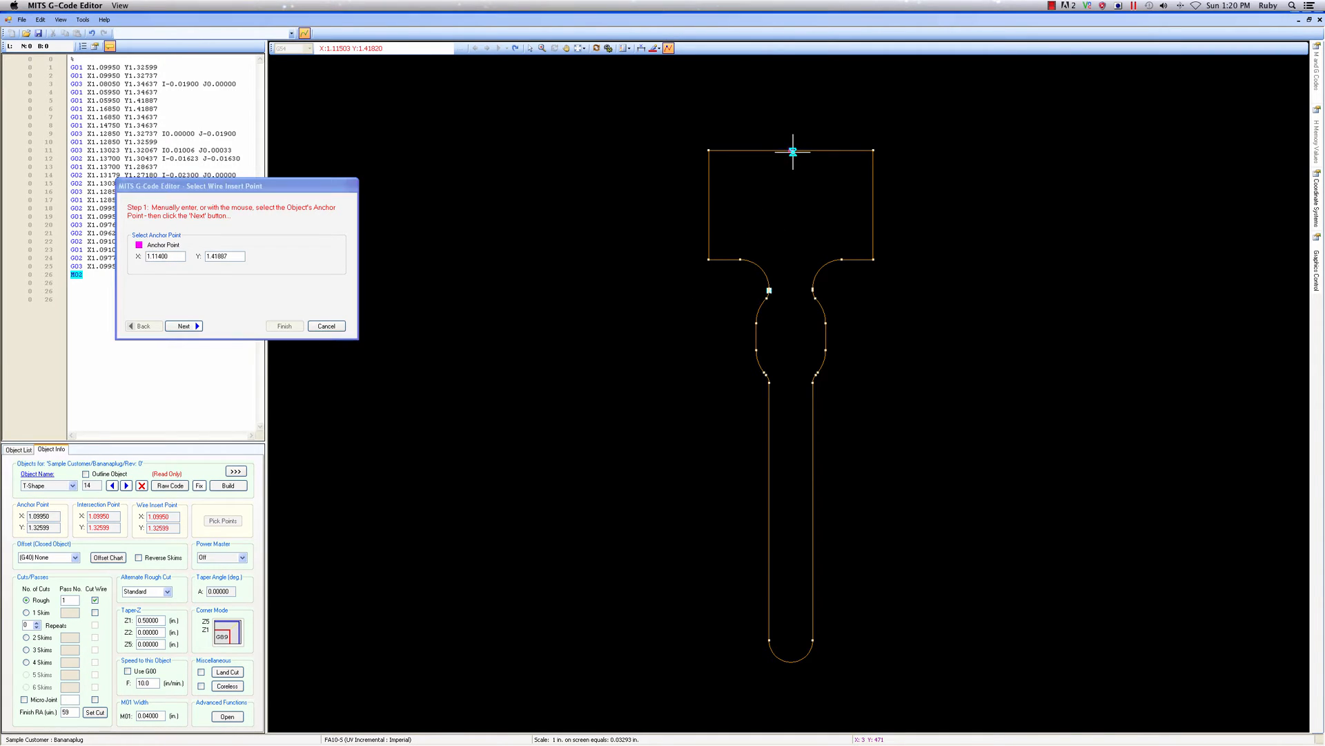
click(184, 325)
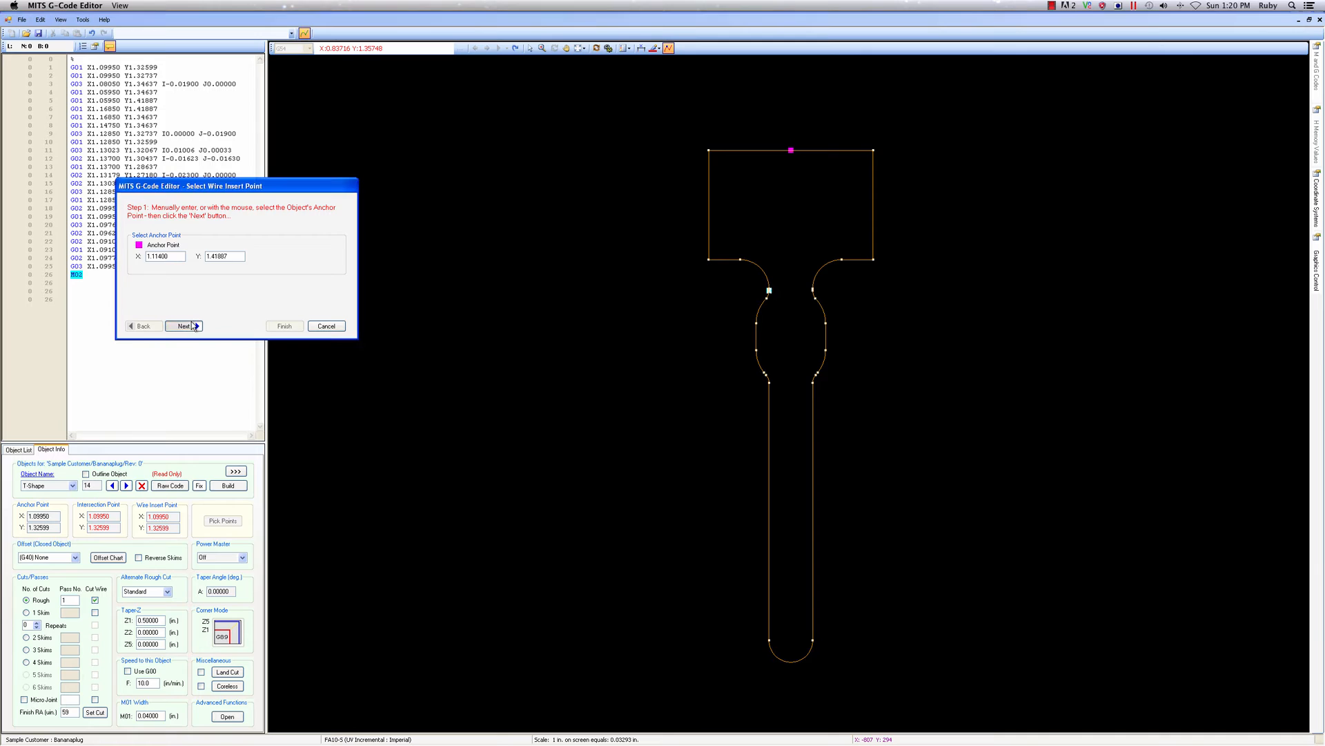
click(791, 149)
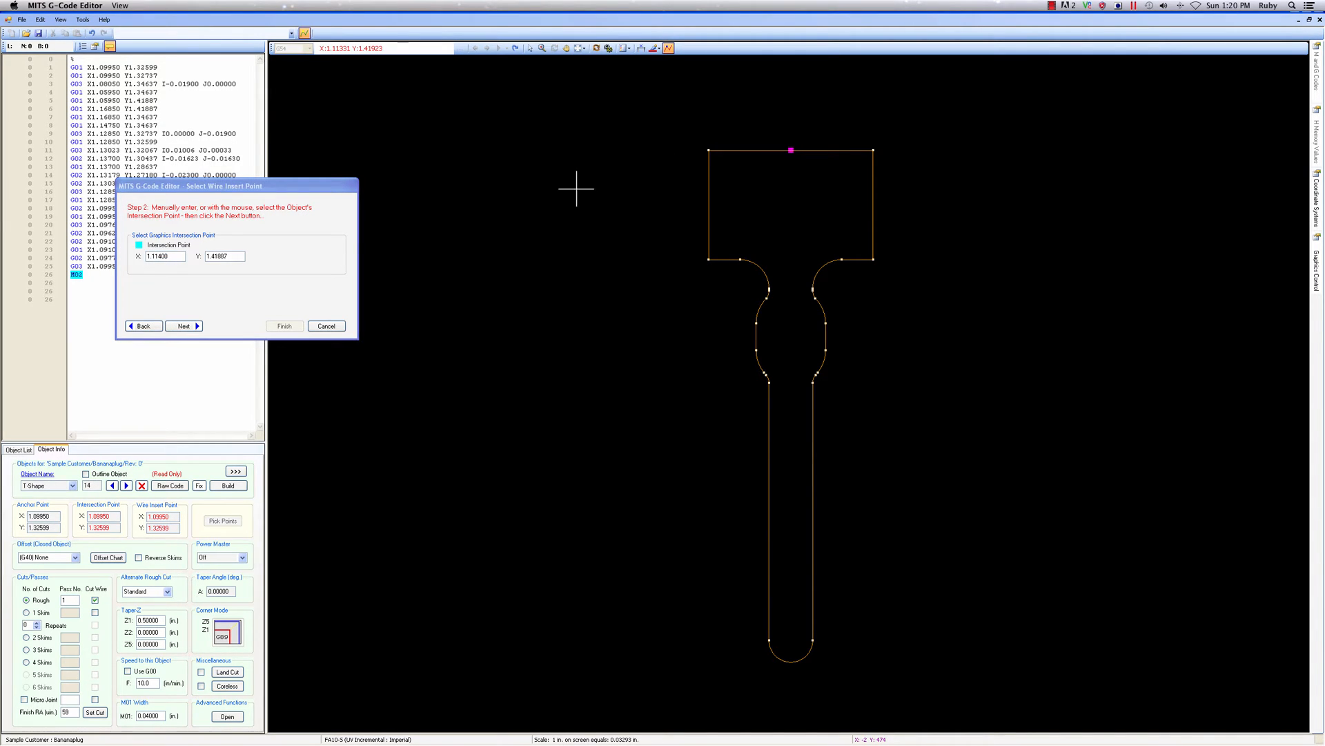
click(184, 326)
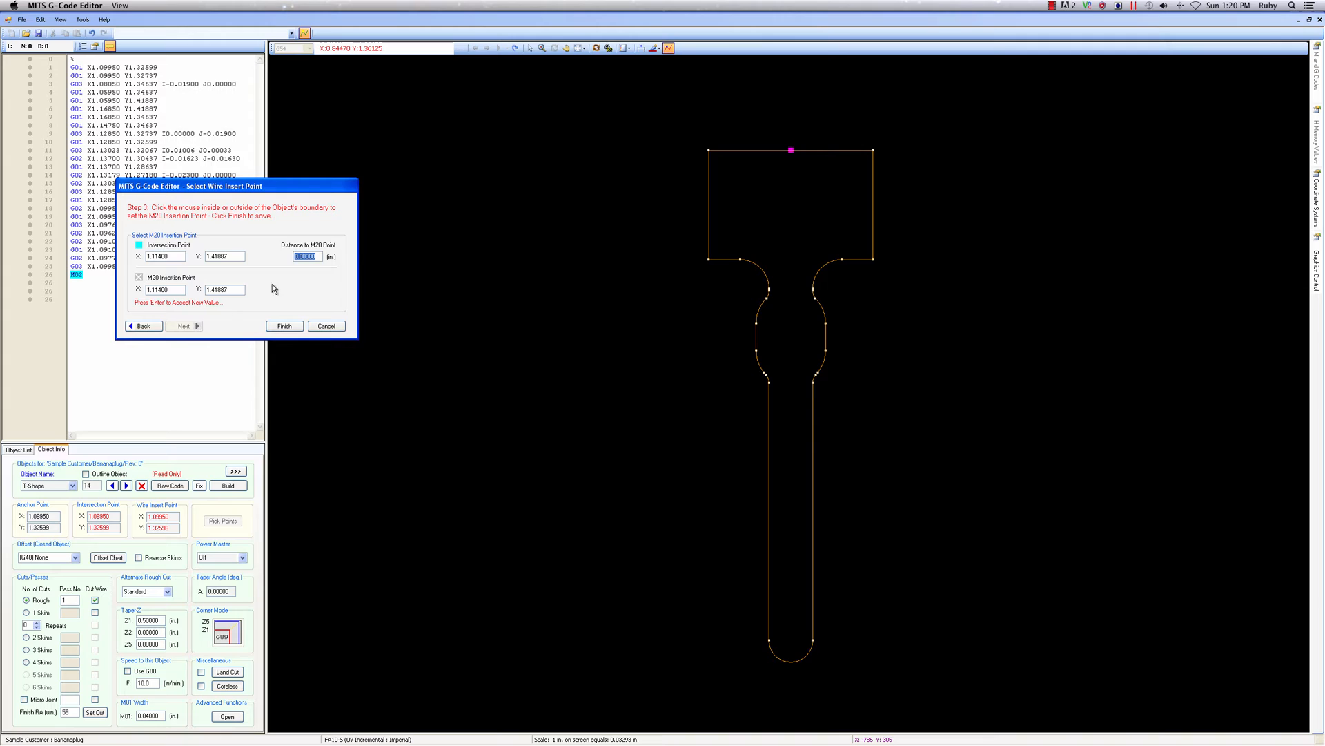
click(311, 257)
click(790, 214)
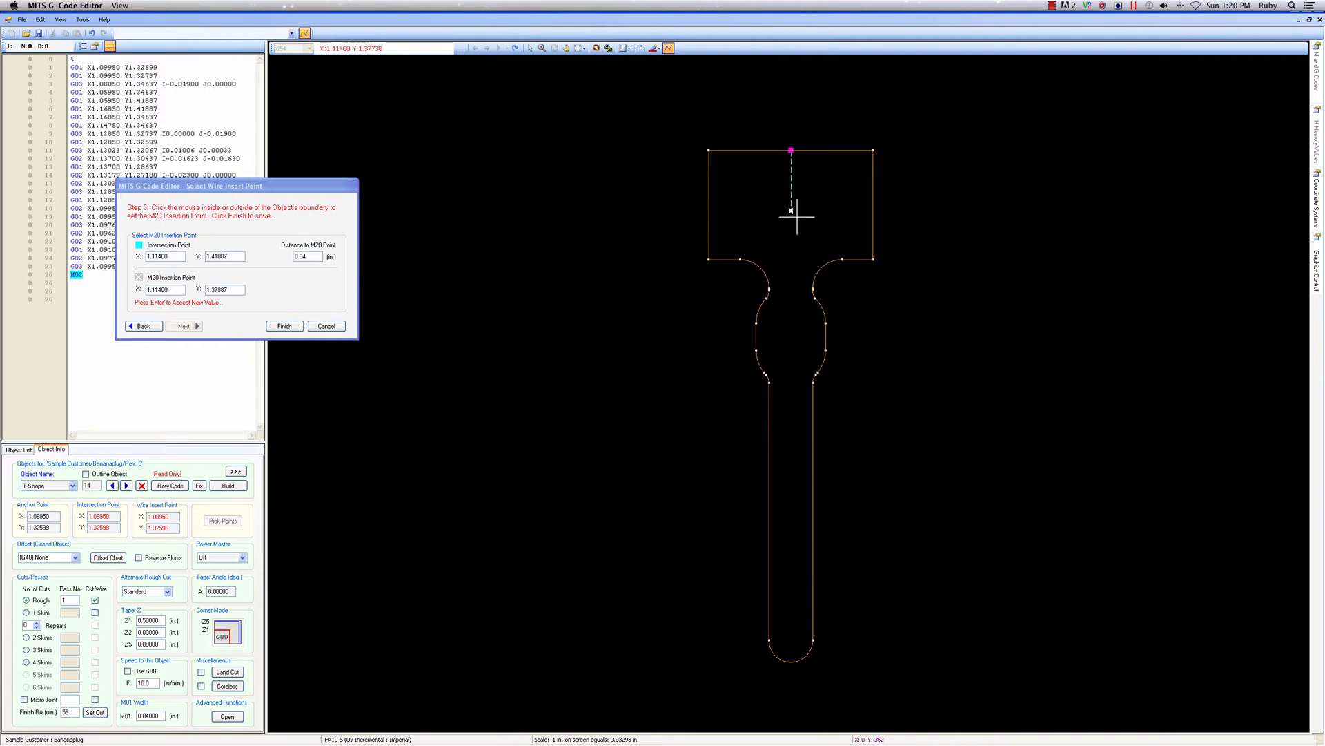
click(274, 330)
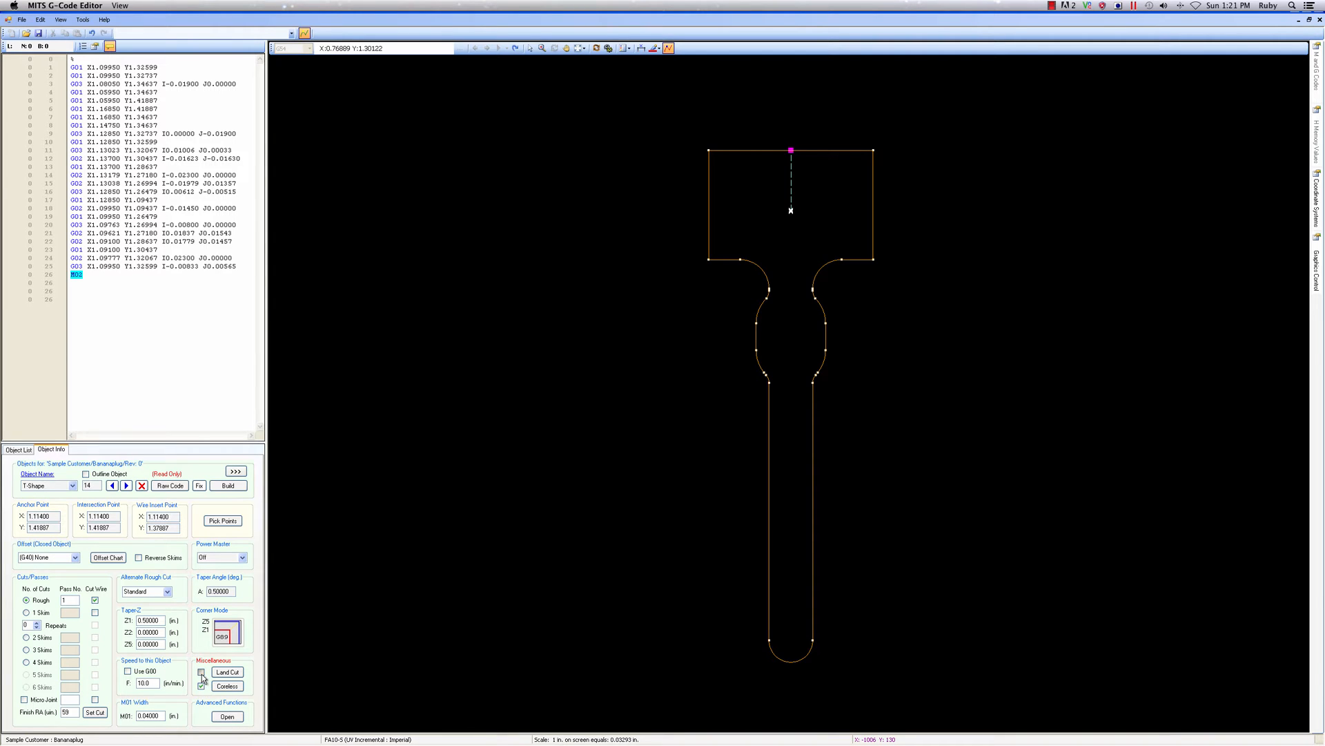
Enable T-Shape's land cut with 3 skims and a Land Cut Z5 of 0.4 in
click(202, 673)
click(229, 673)
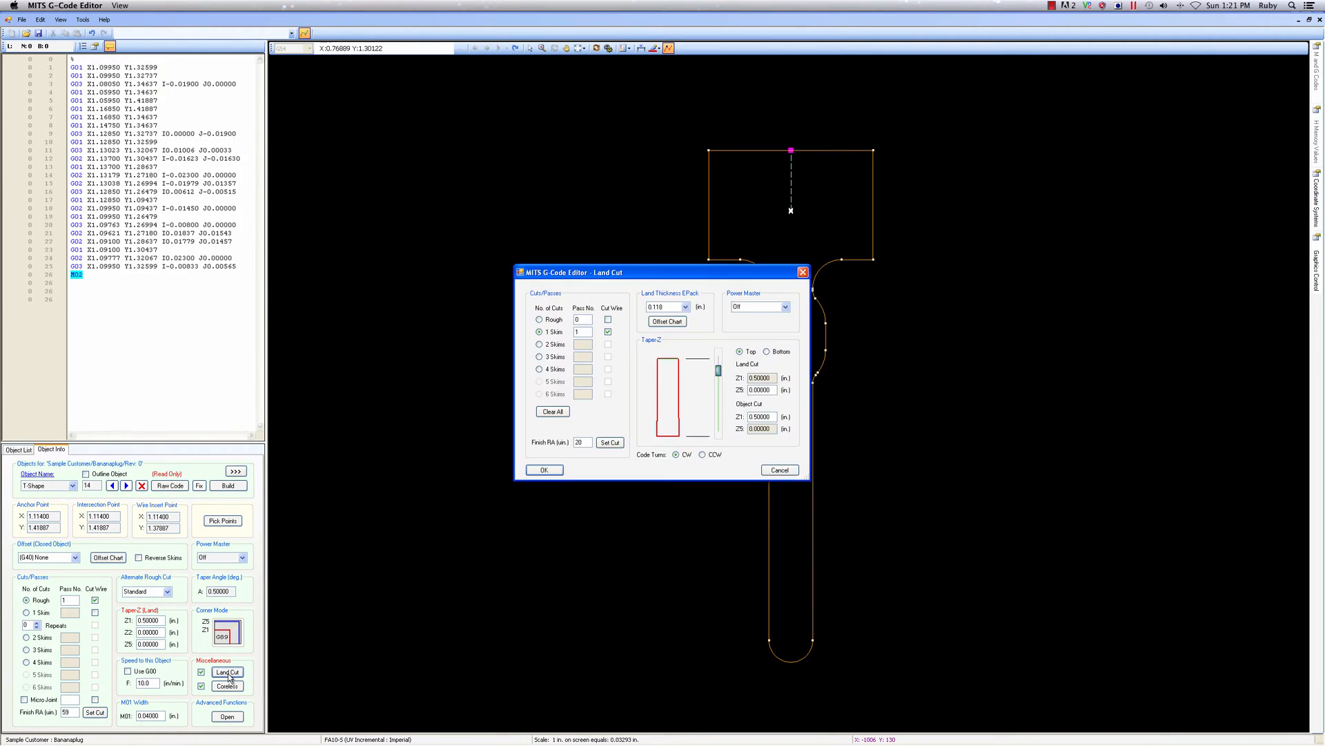
drag(775, 391, 758, 392)
text(0.04)
click(550, 357)
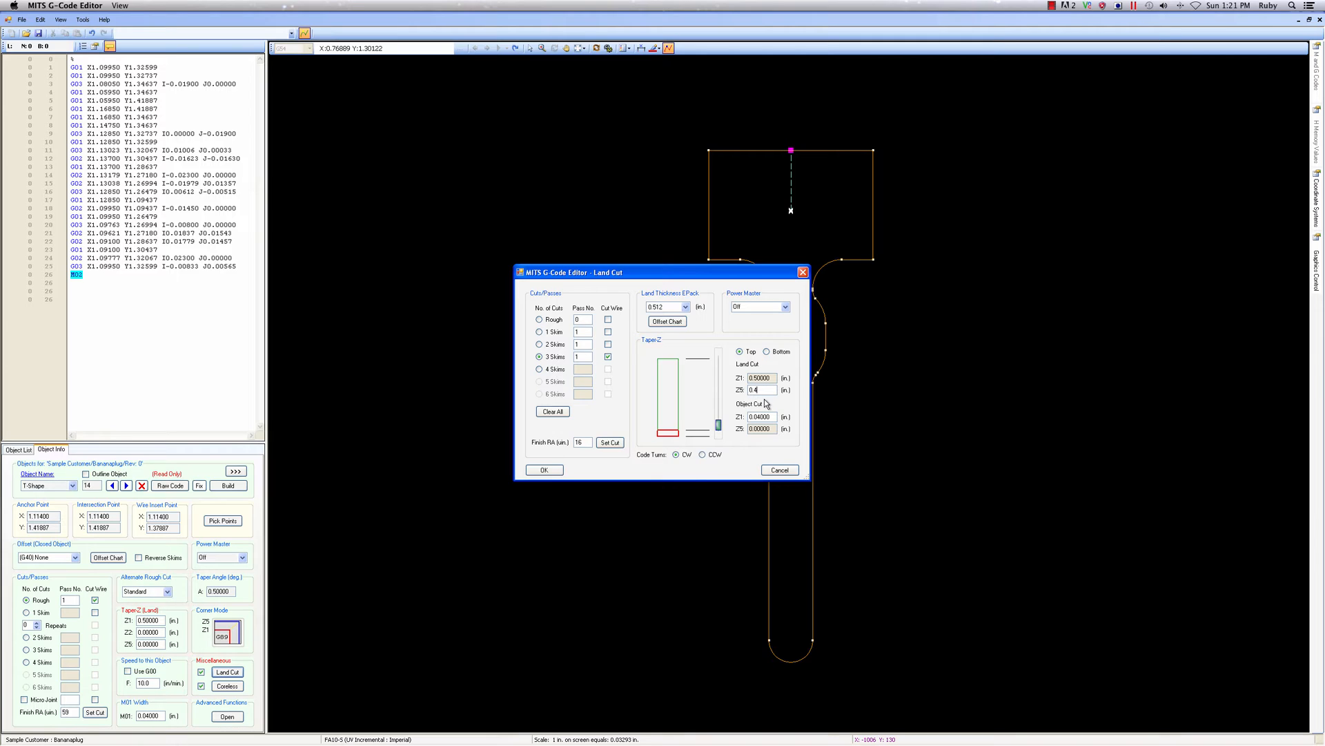
key(Return)
click(546, 470)
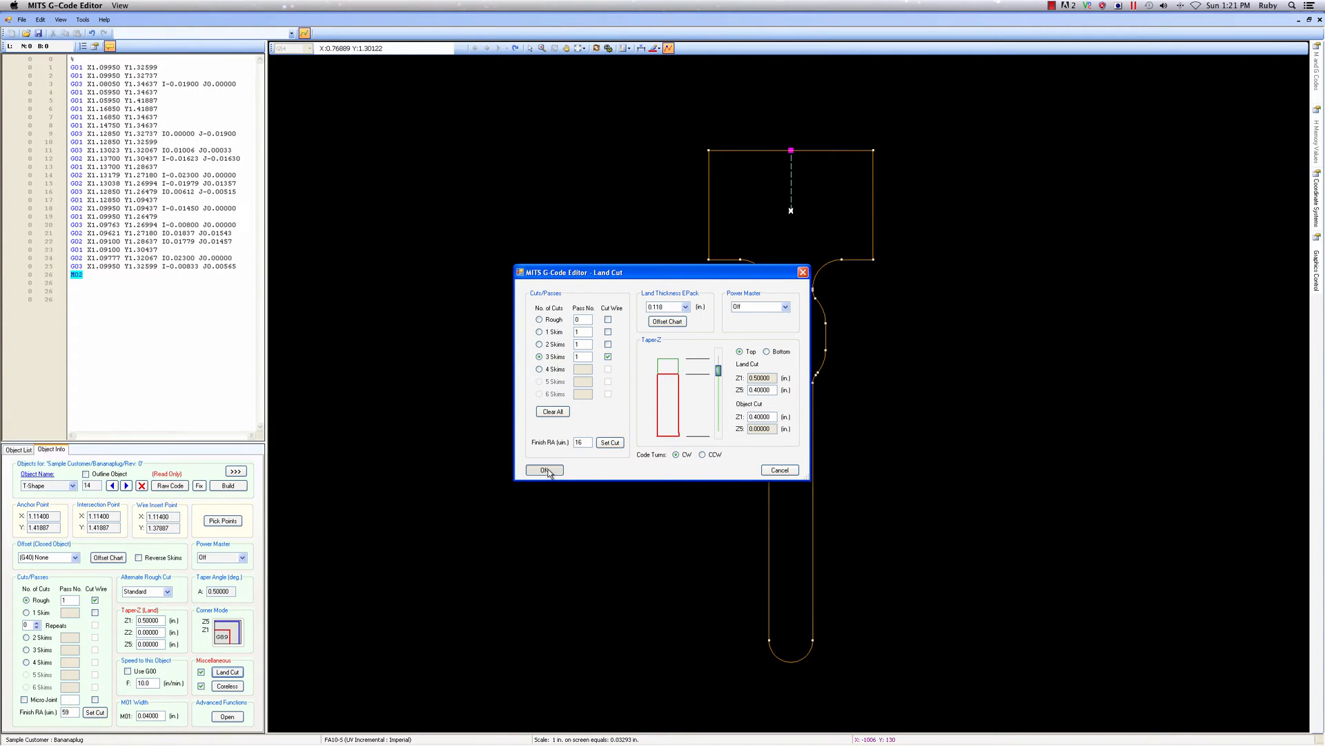
Set T-Shape's offset to (G42) Right Hand and build its G-code
click(226, 485)
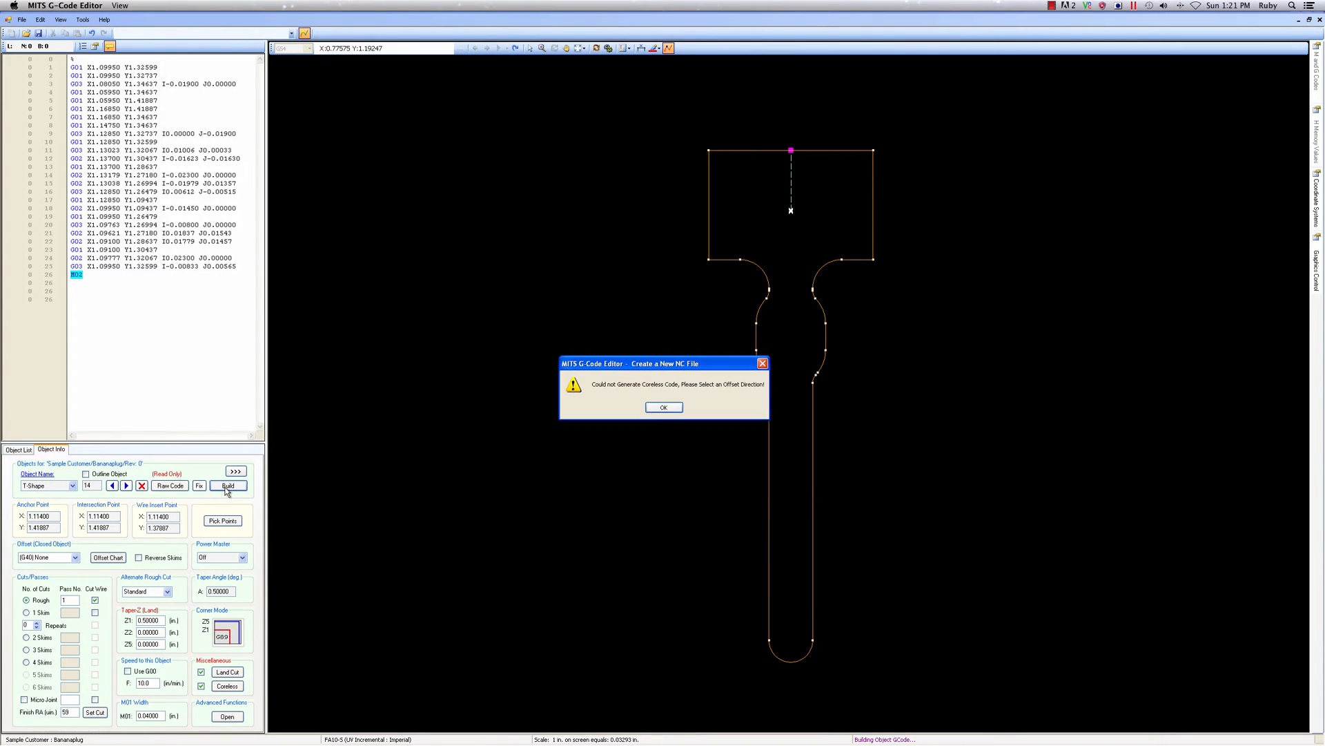
click(661, 405)
click(74, 557)
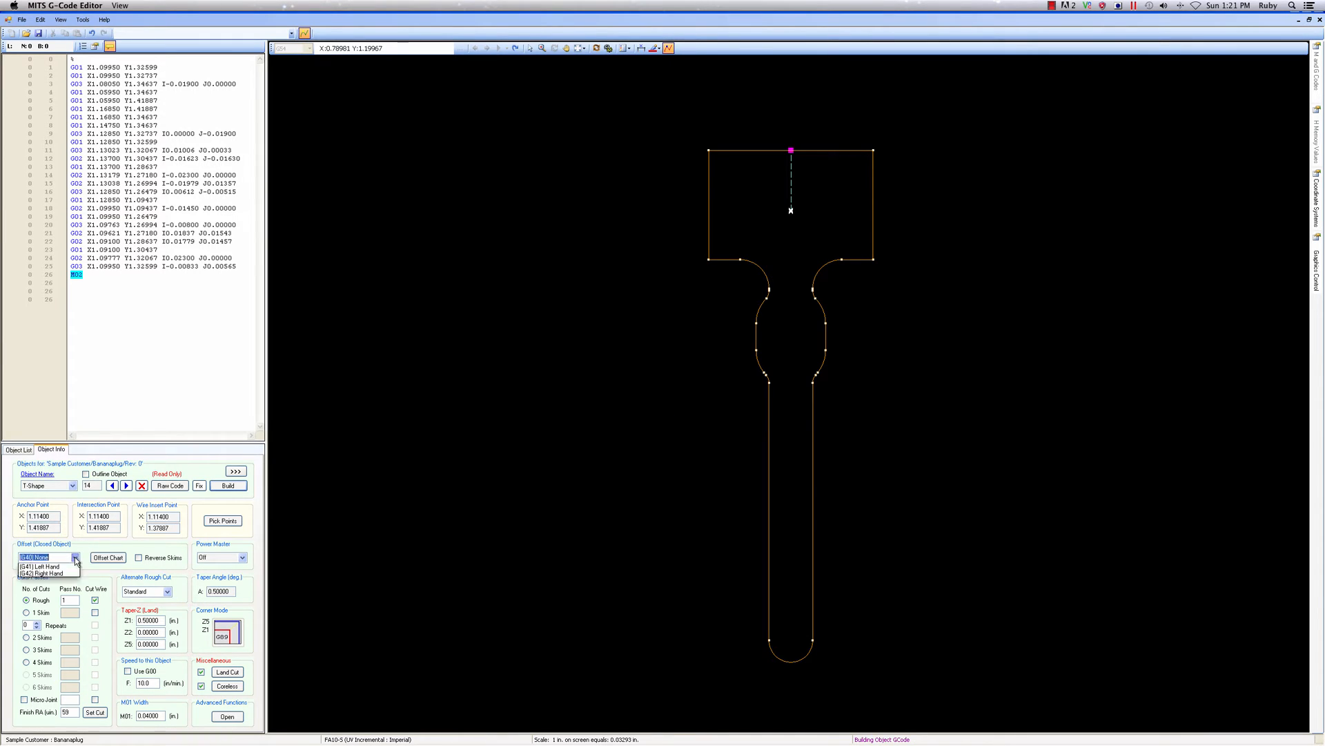
click(65, 581)
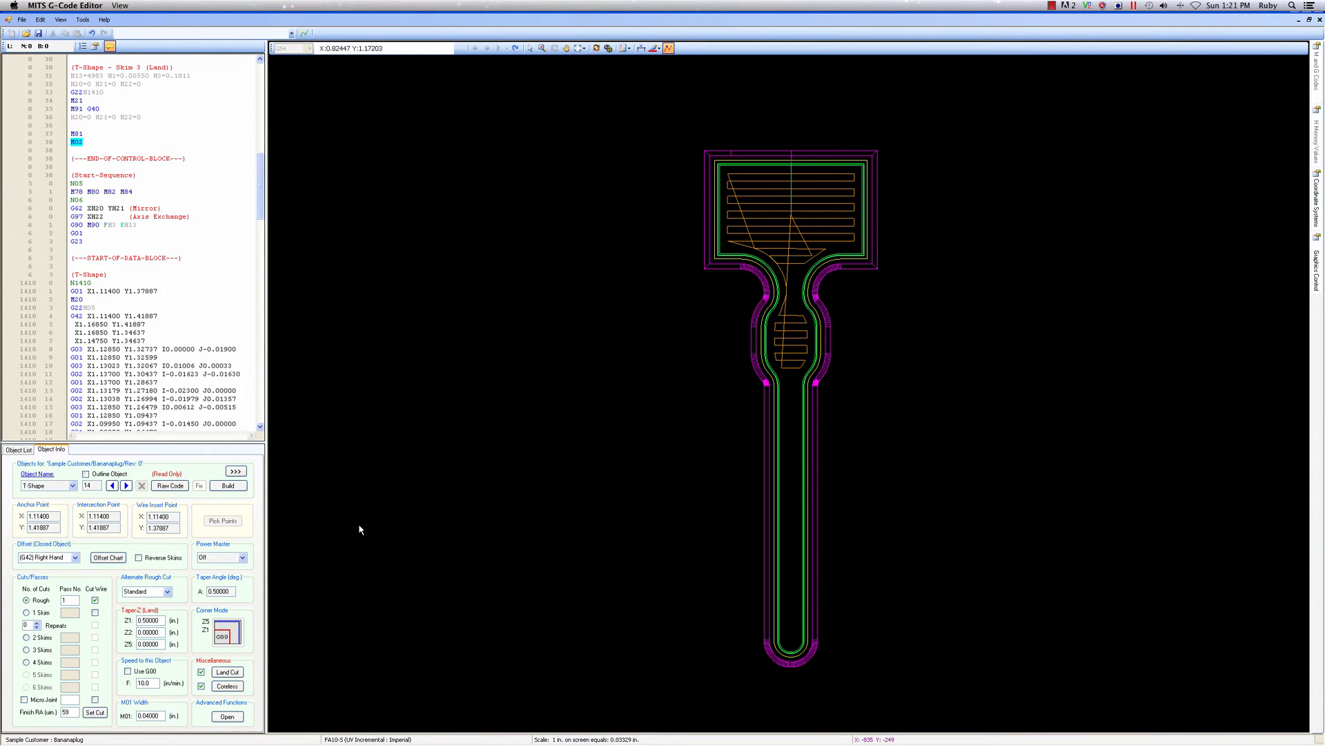
click(595, 49)
drag(828, 379, 681, 350)
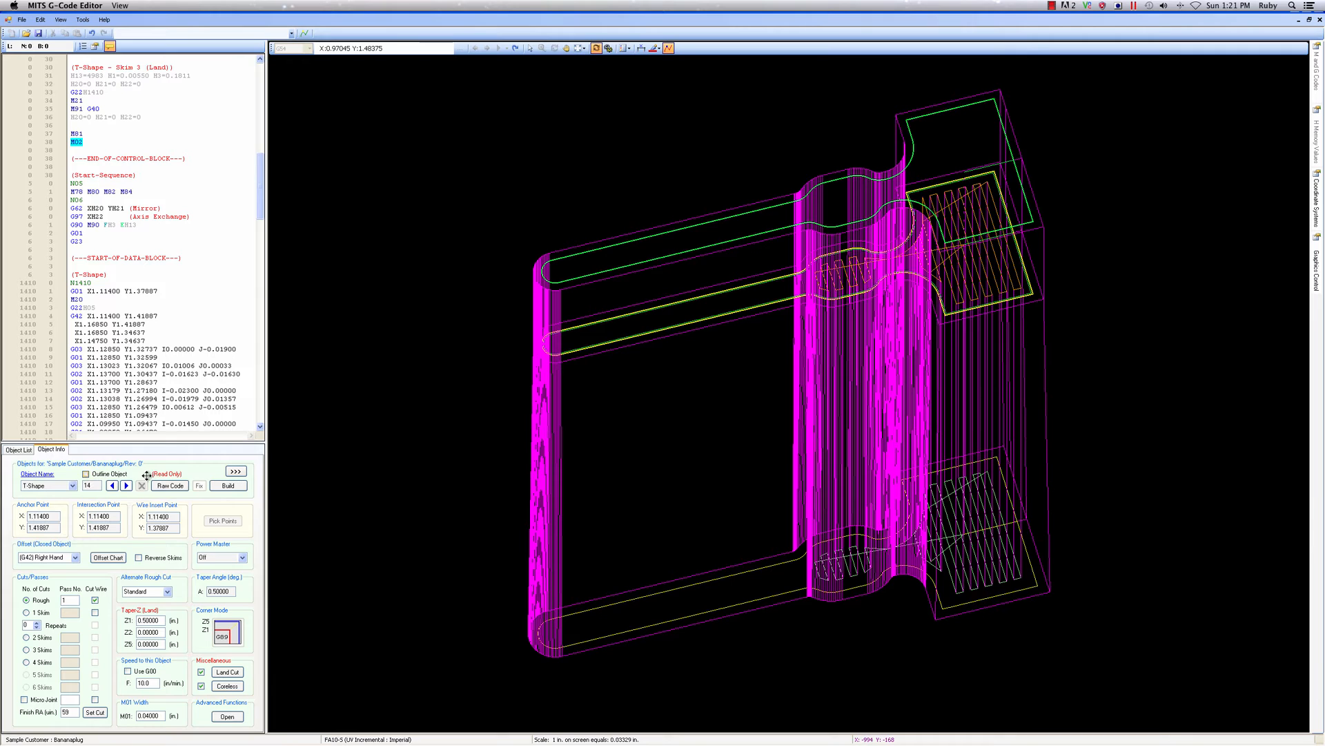
Add three T-Shape program locations: X 1.26, Y 1.41887; X 1.478, Y 0.15213; and X 1.624, Y 0.15213
click(24, 452)
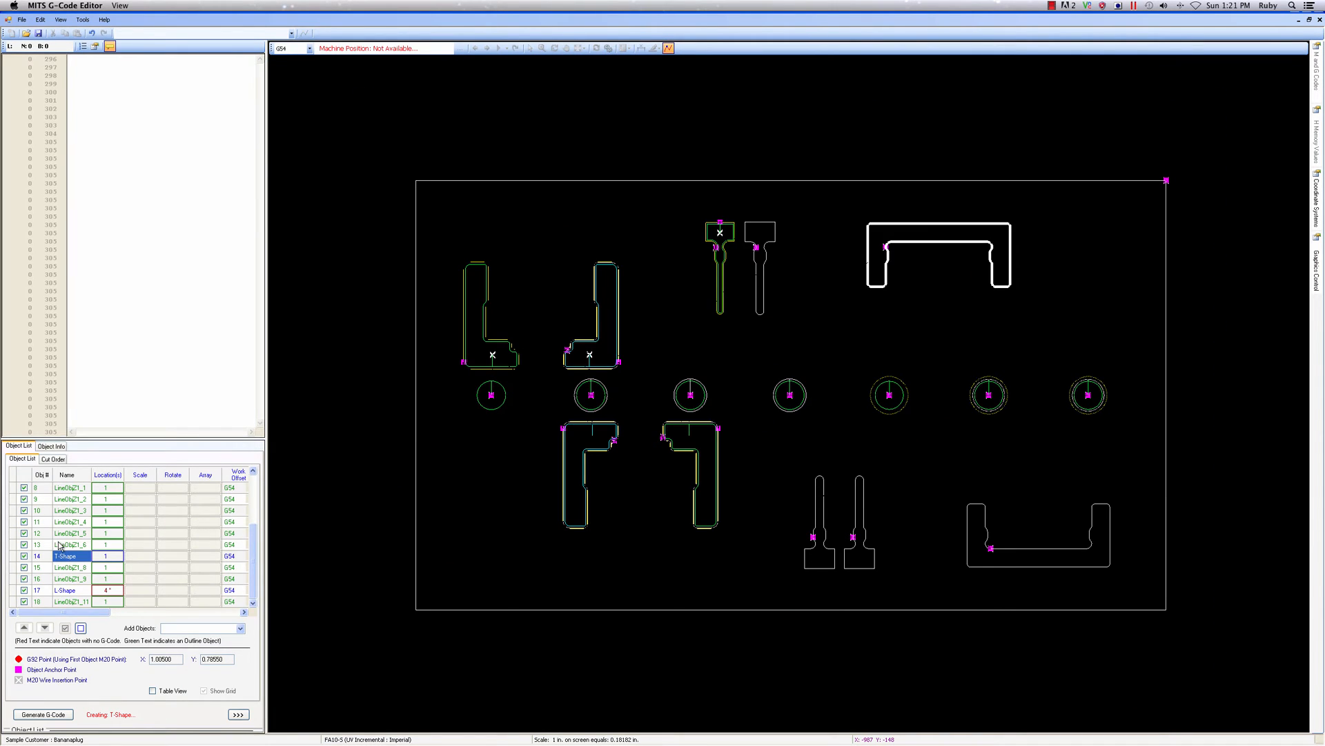
double_click(105, 556)
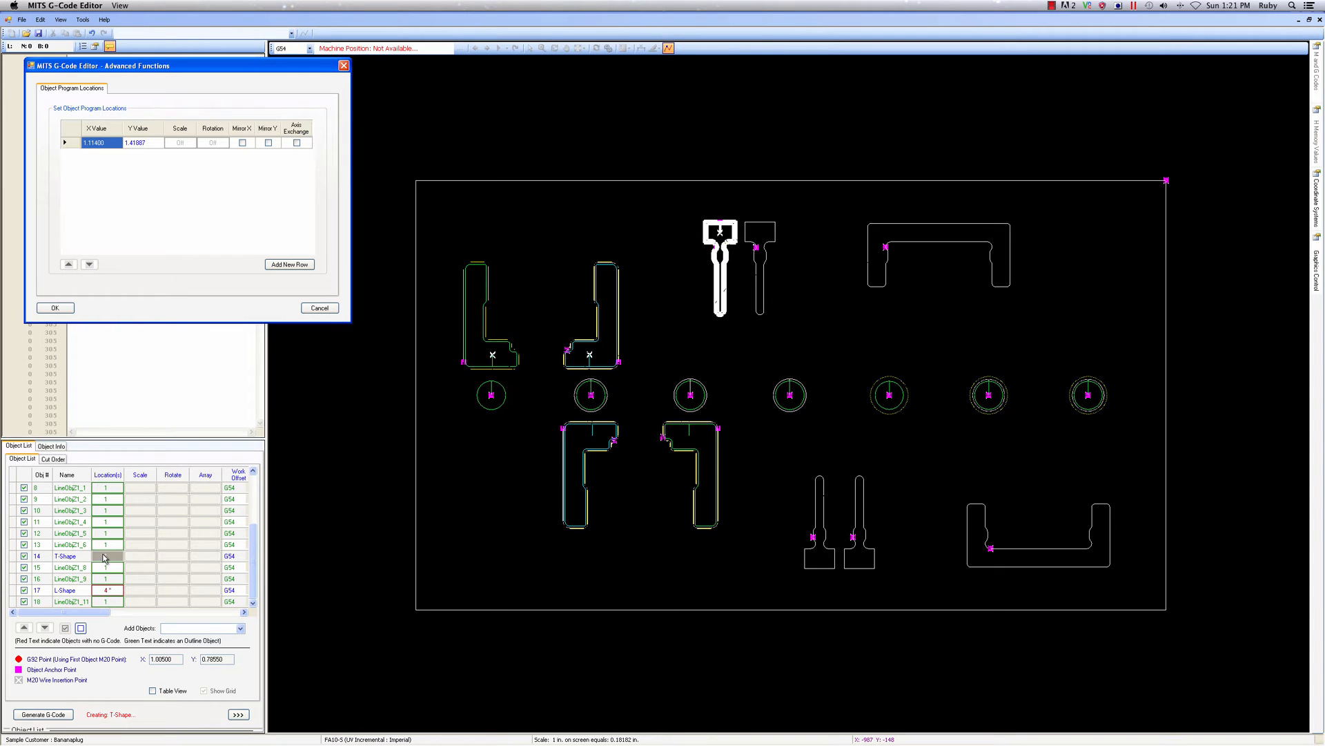
click(289, 264)
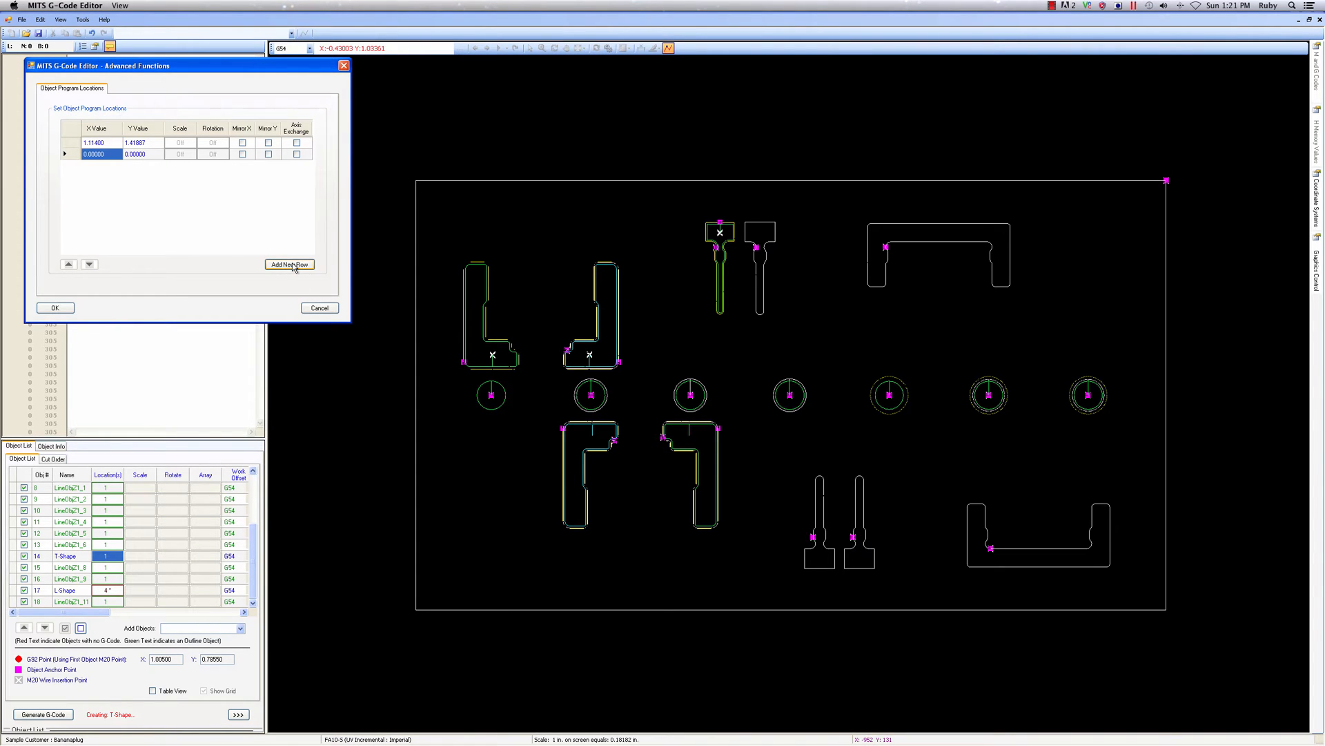
click(760, 222)
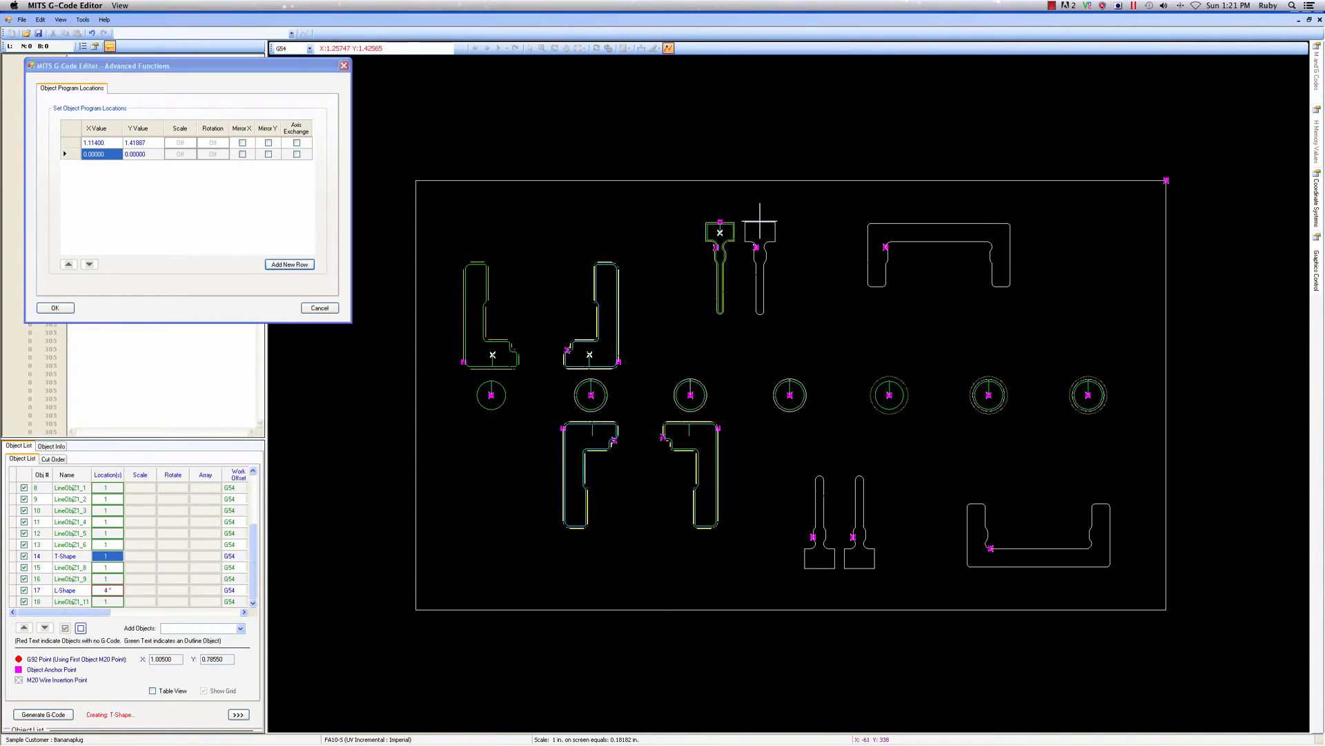
click(290, 264)
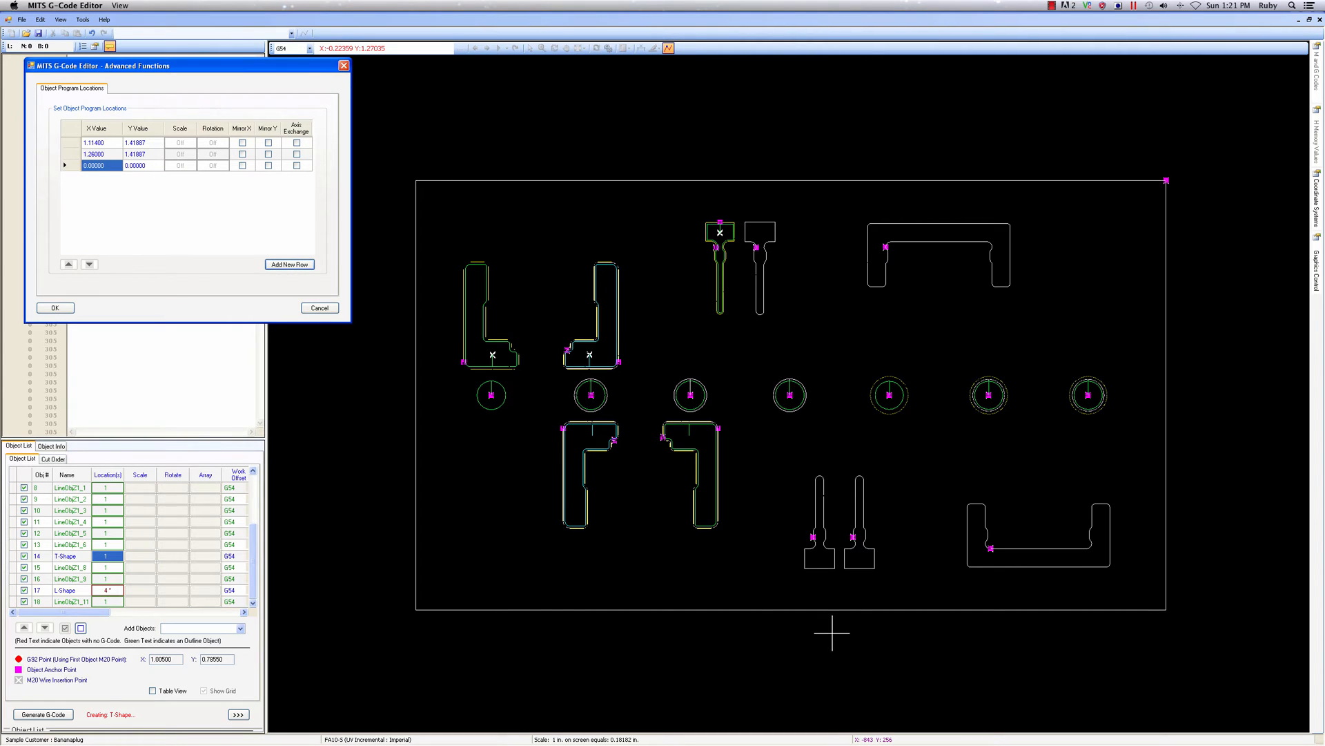
click(820, 570)
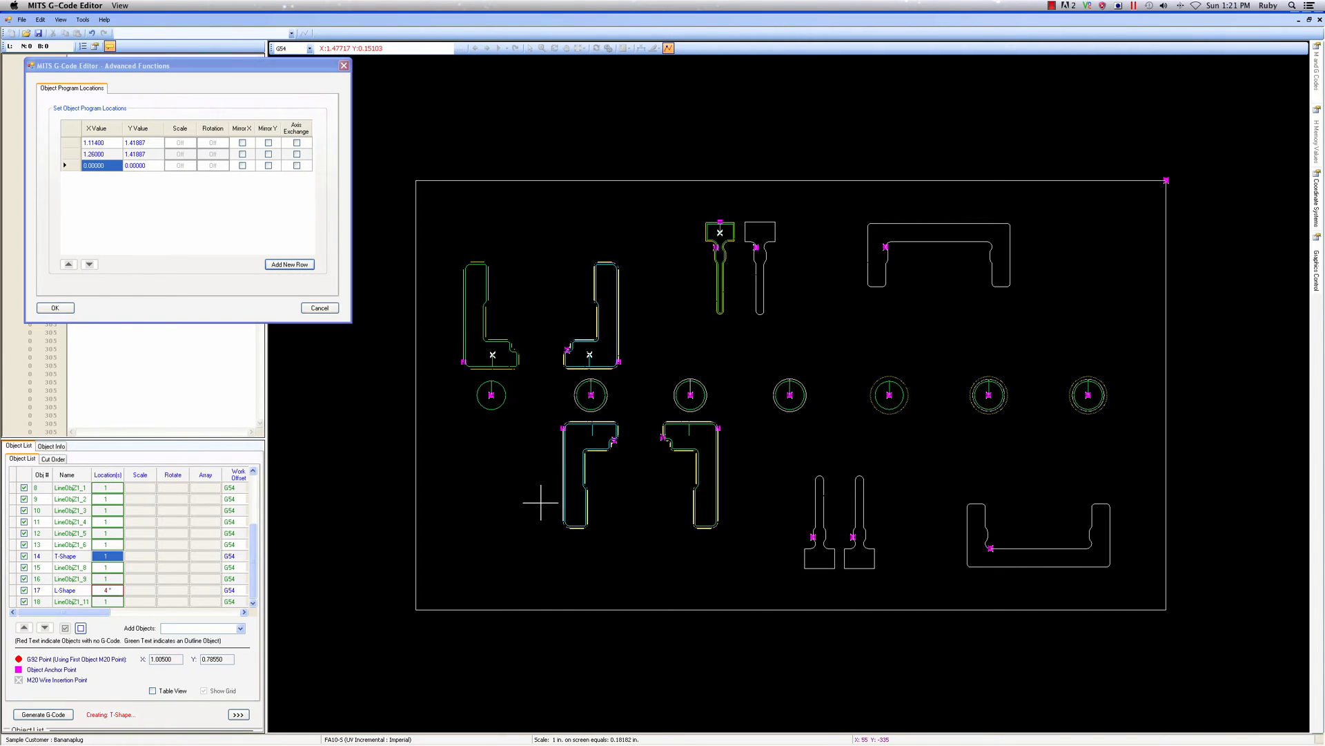
click(296, 265)
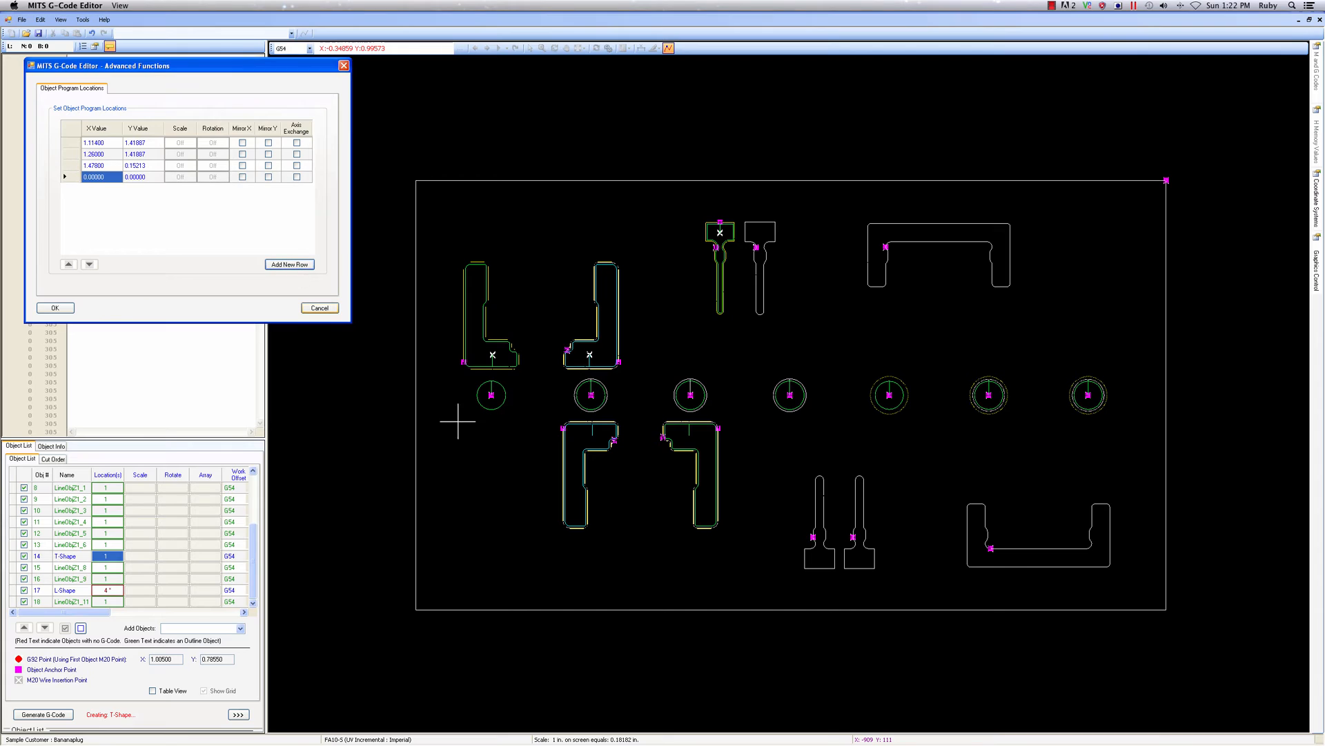
click(848, 570)
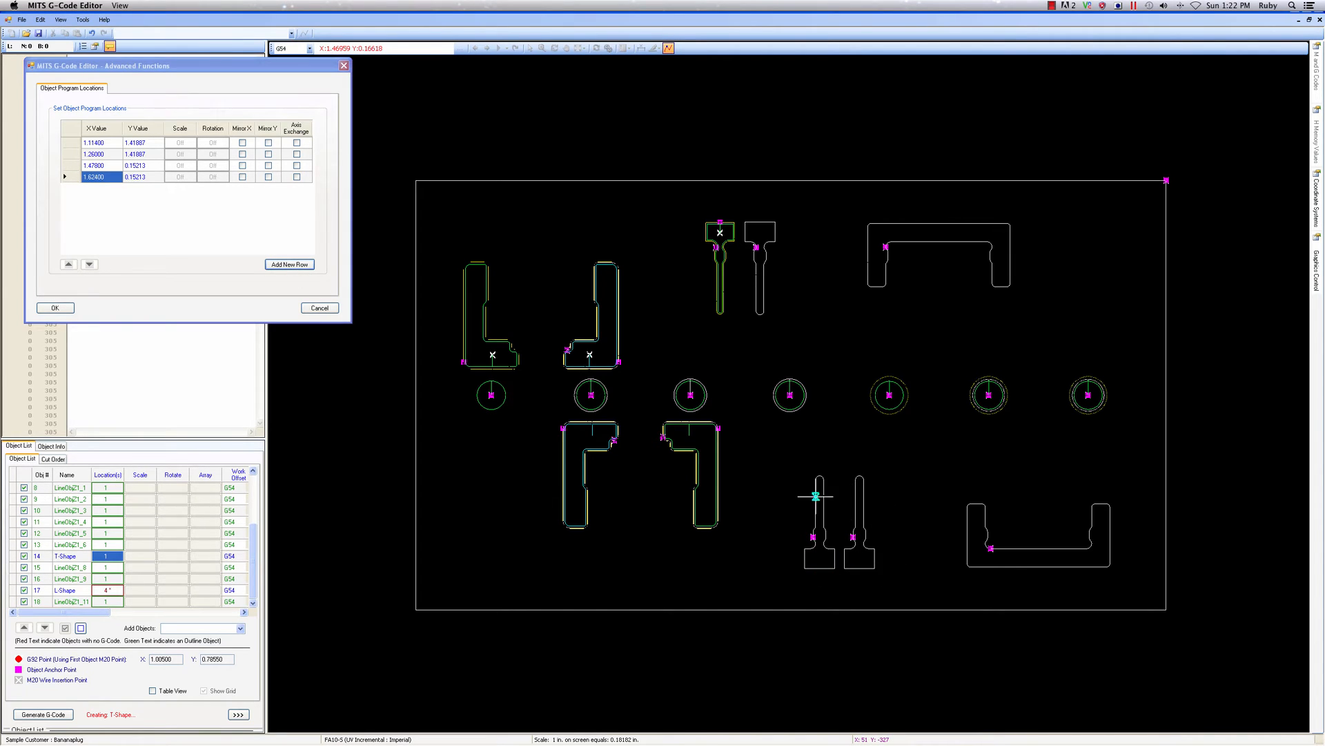
click(62, 306)
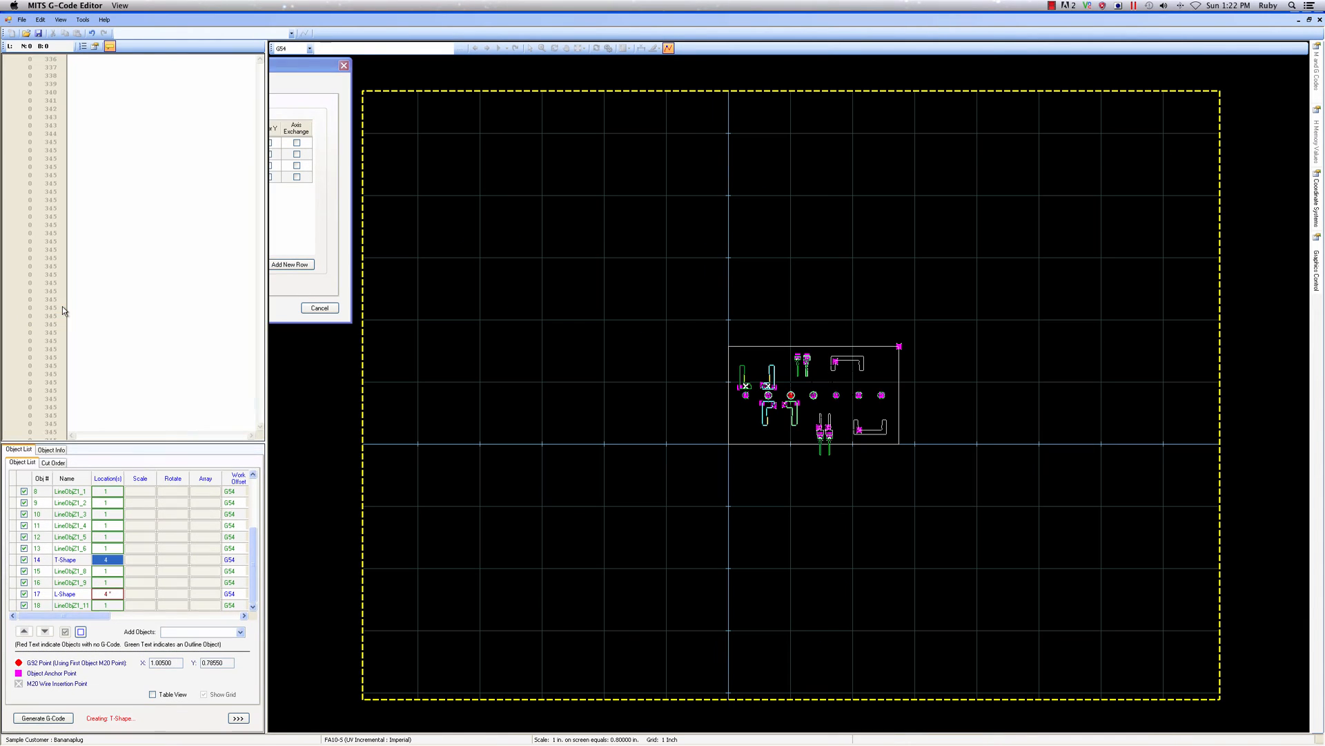
Mirror T-Shape's third and fourth program locations in Y
scroll(832, 445, up, 6)
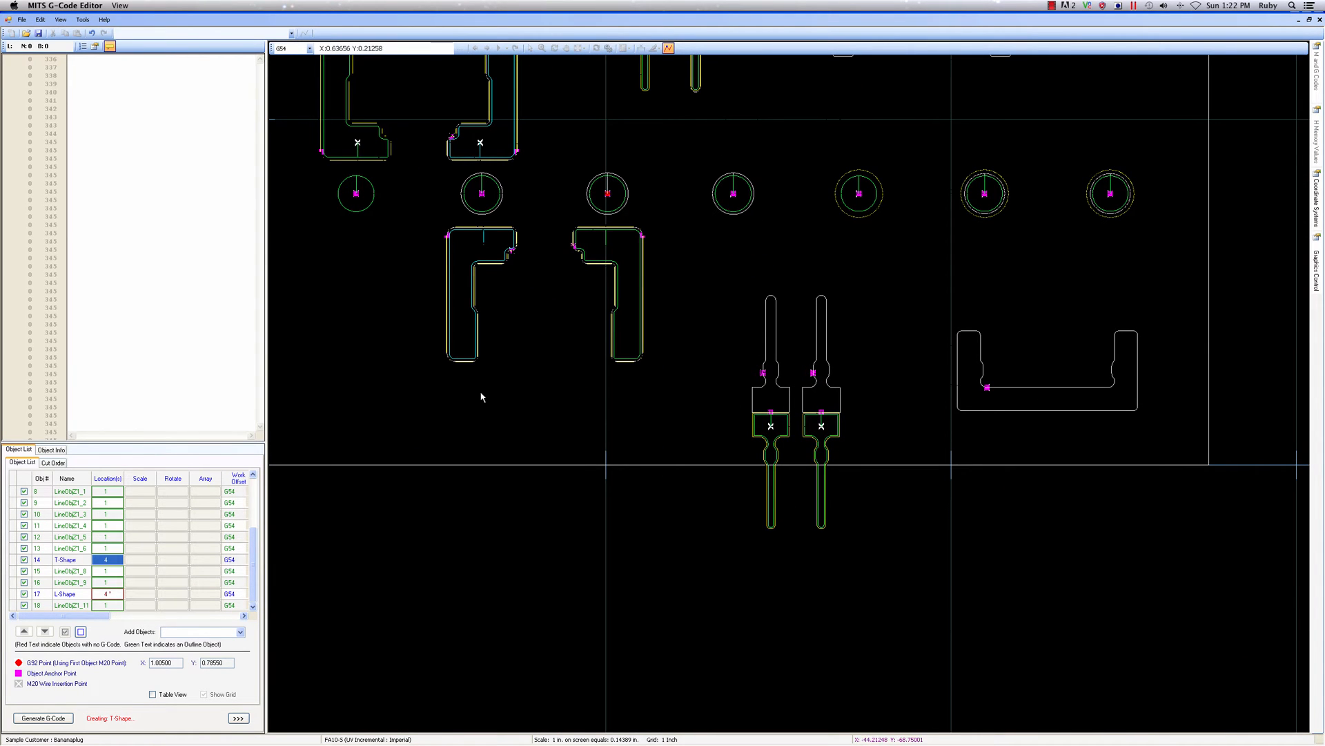
click(107, 561)
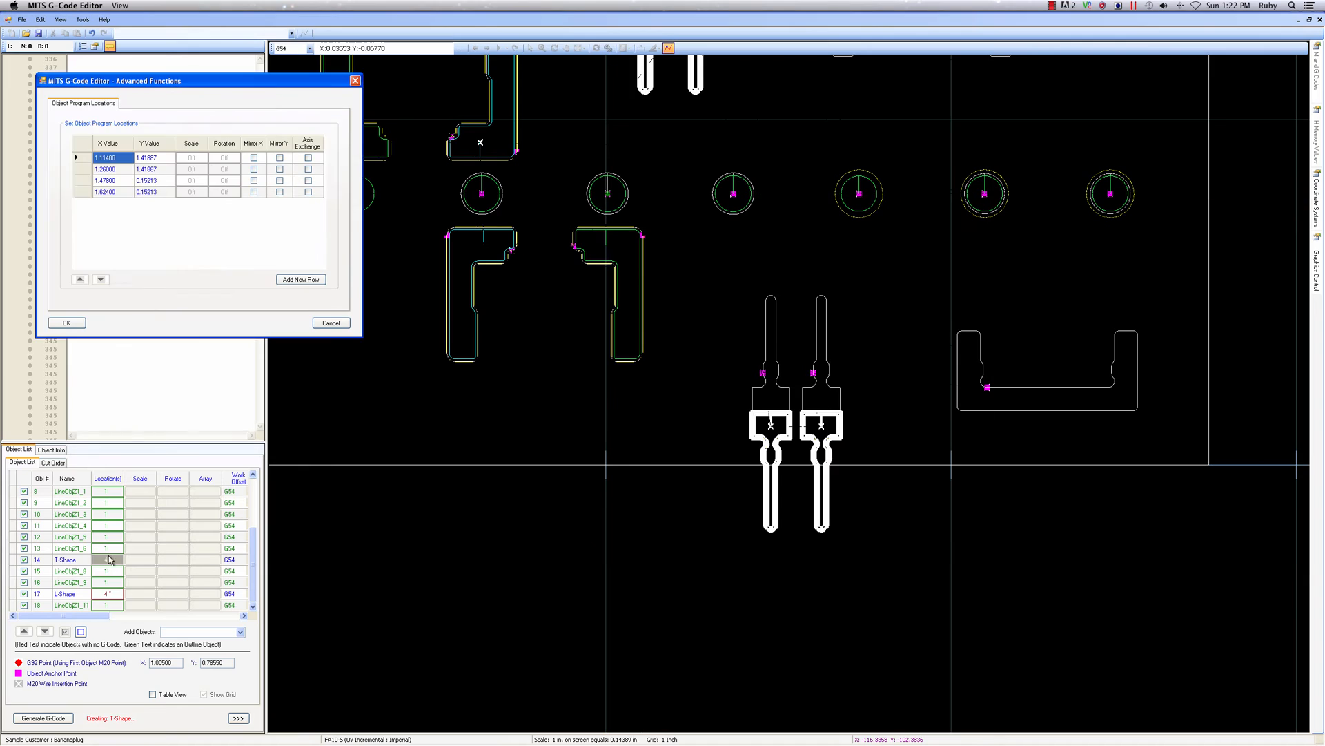
click(280, 180)
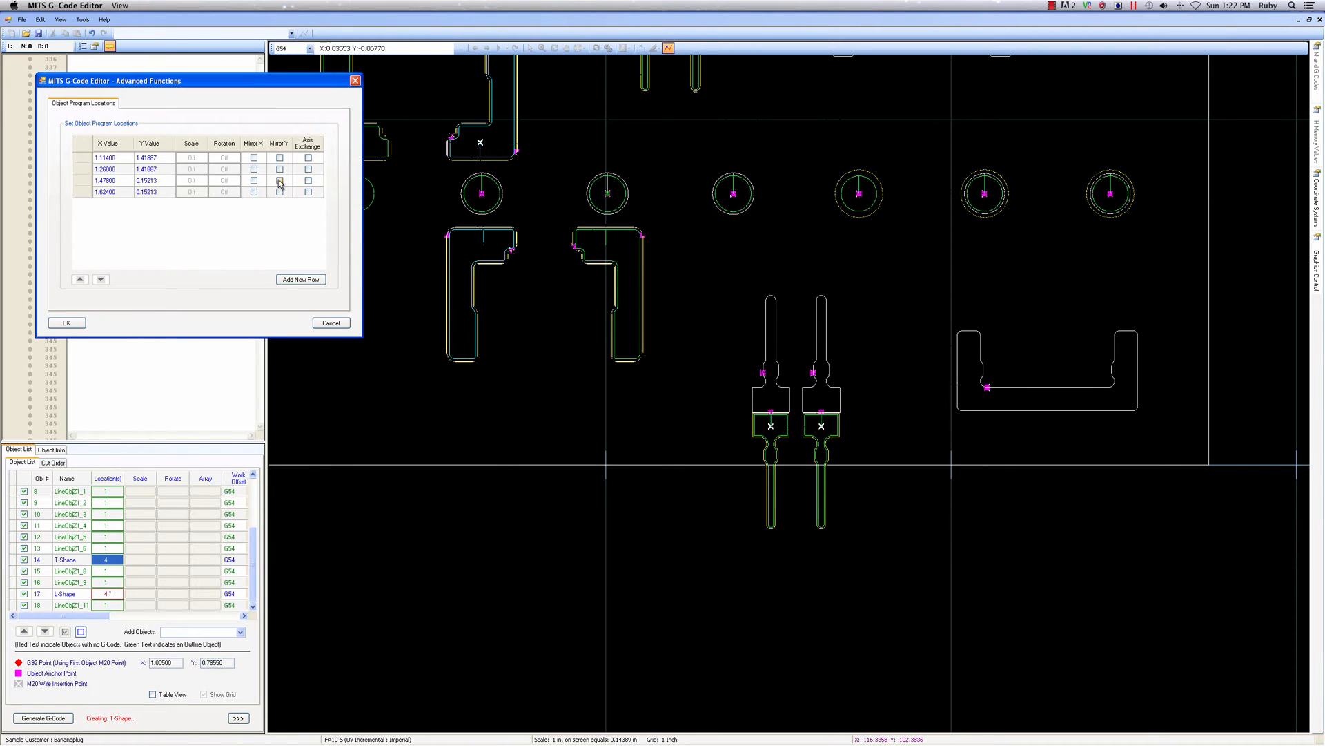
click(280, 192)
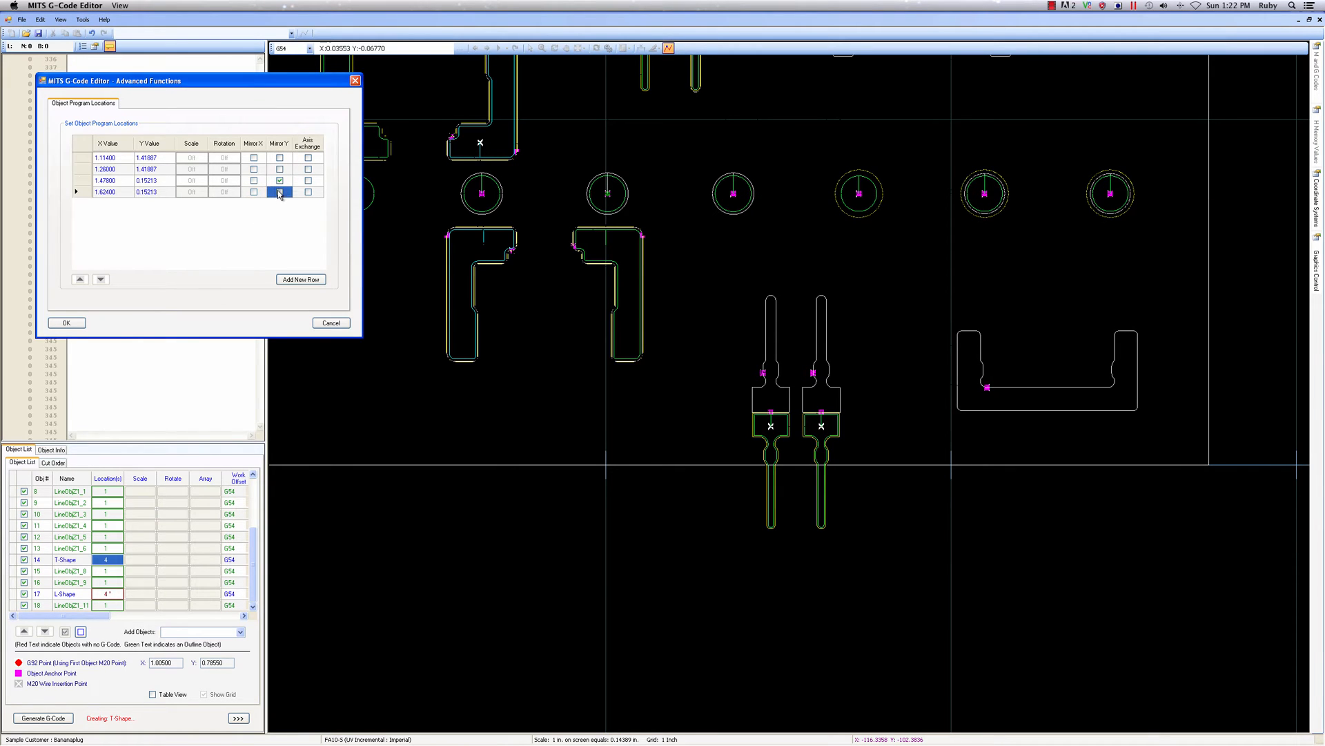
click(66, 322)
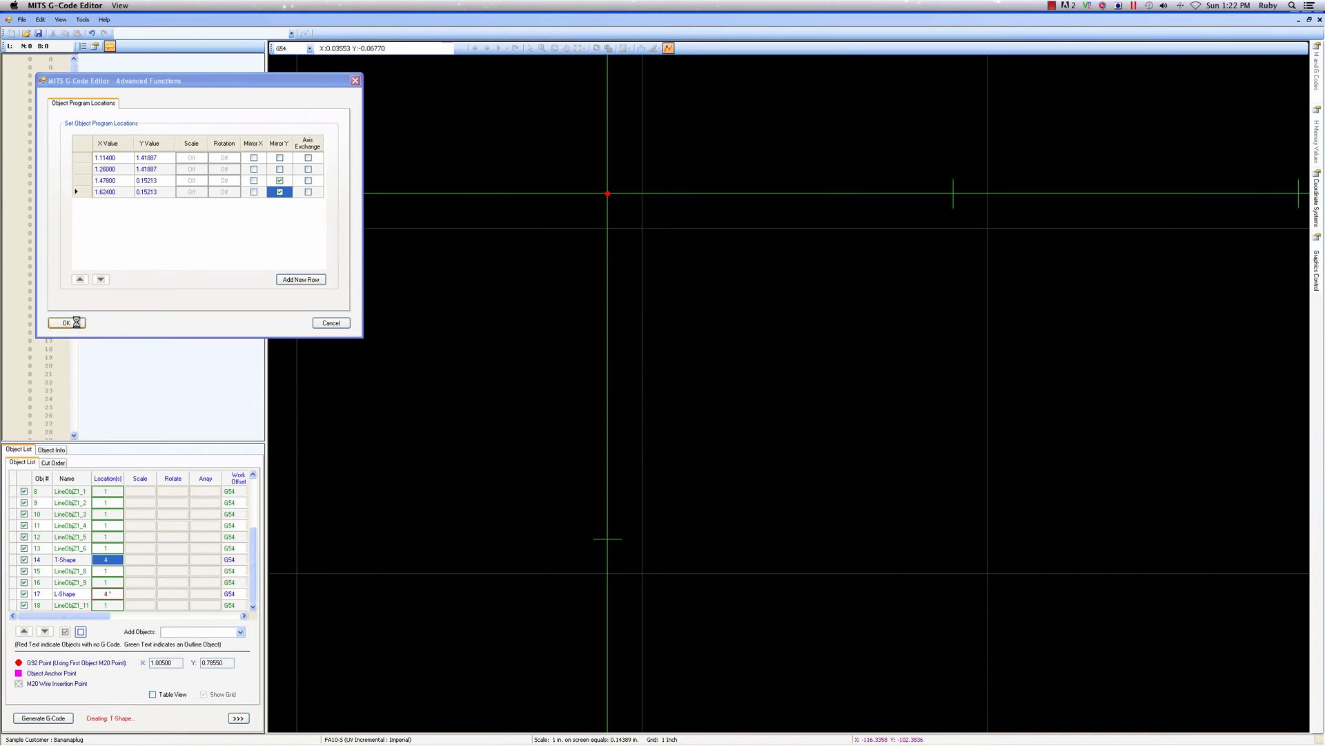
scroll(676, 419, down, 3)
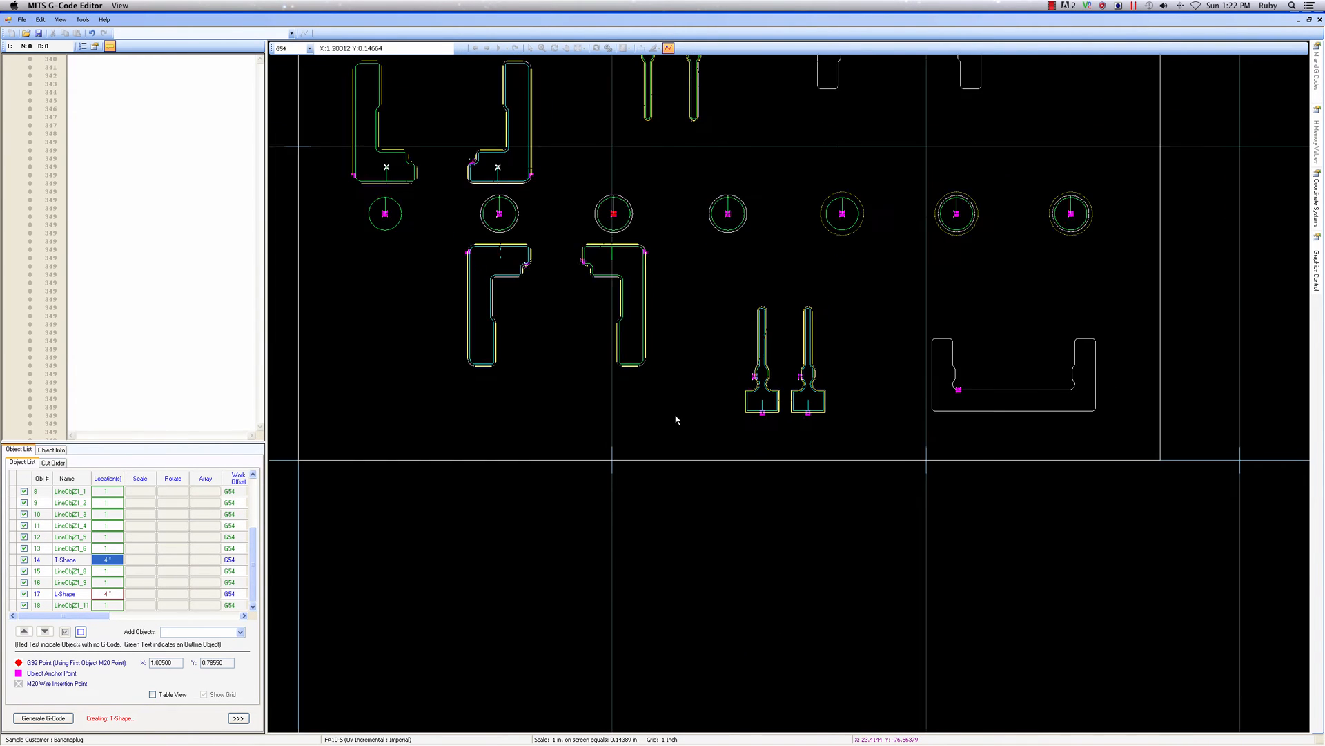
scroll(687, 294, up, 1)
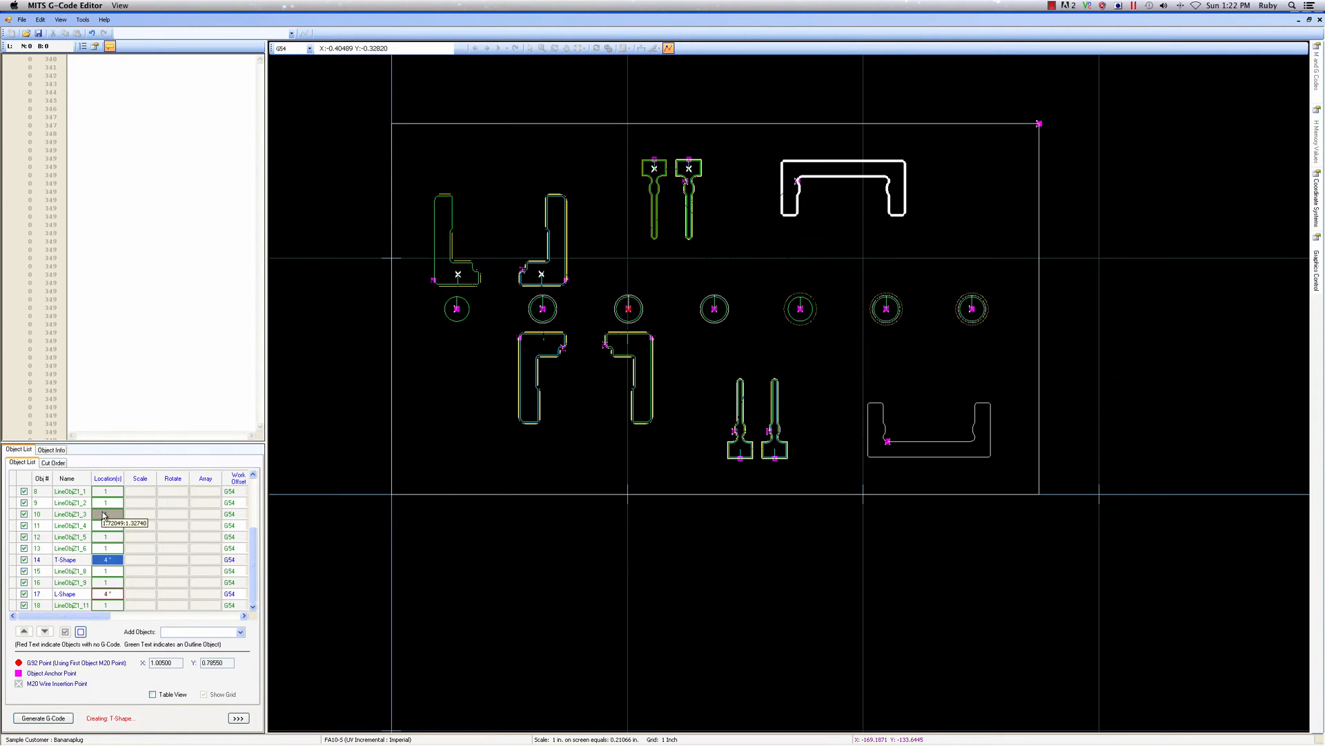
Open LineObjZ1_3, the plate's upper C-shaped opening, turn off its Outline Object setting and rename it C-Shape
double_click(72, 515)
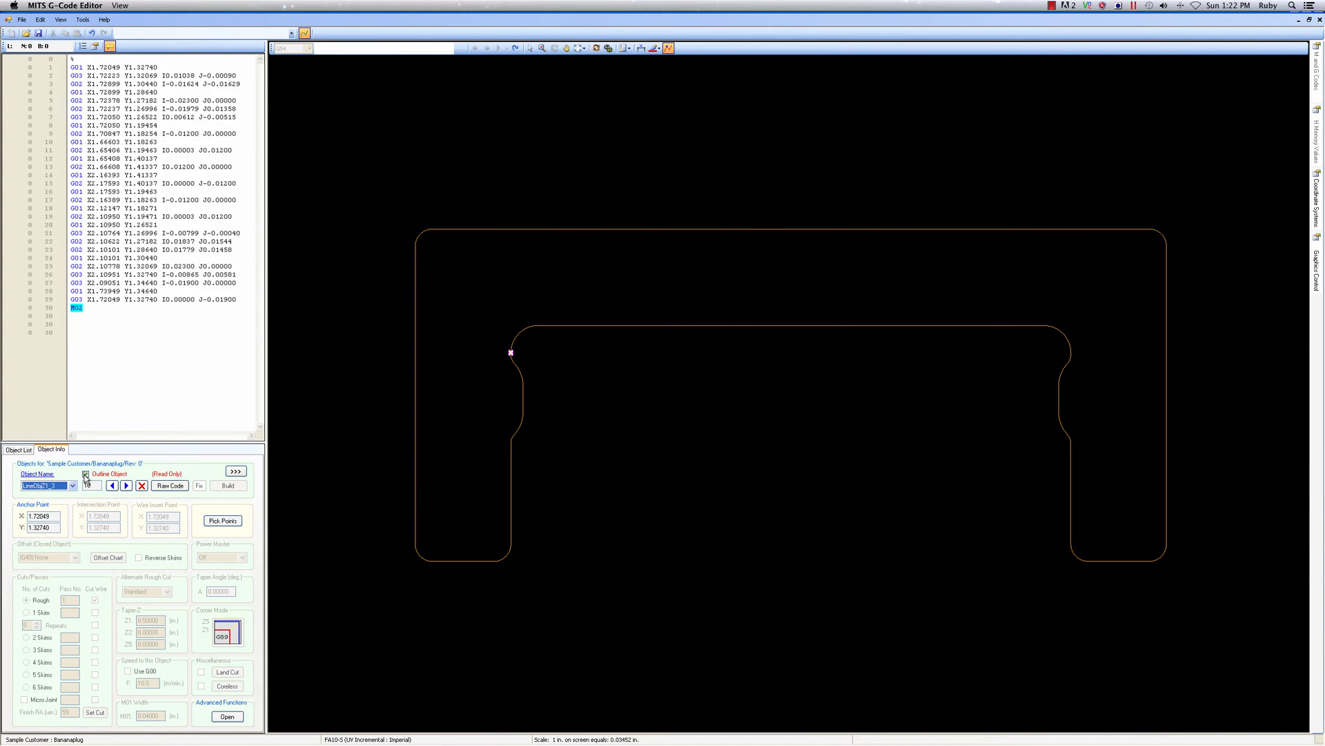
click(50, 474)
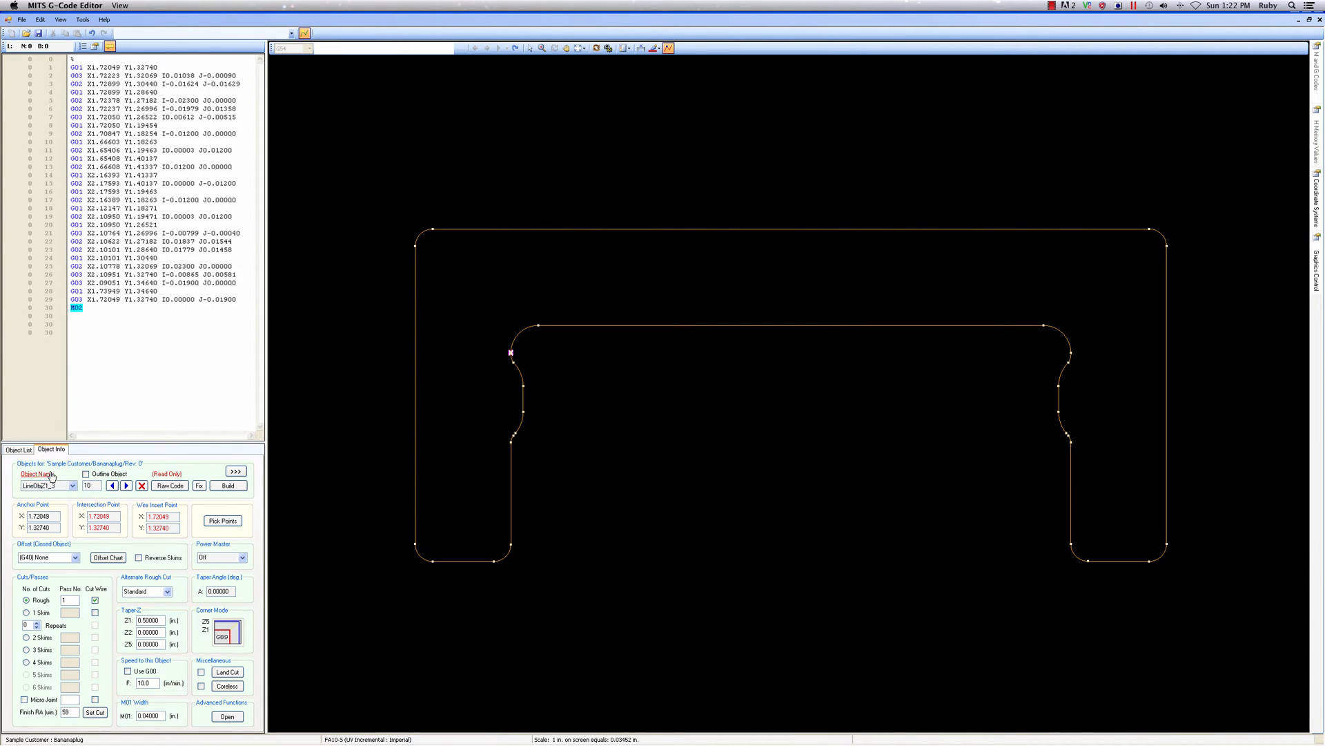
text(C-Shape)
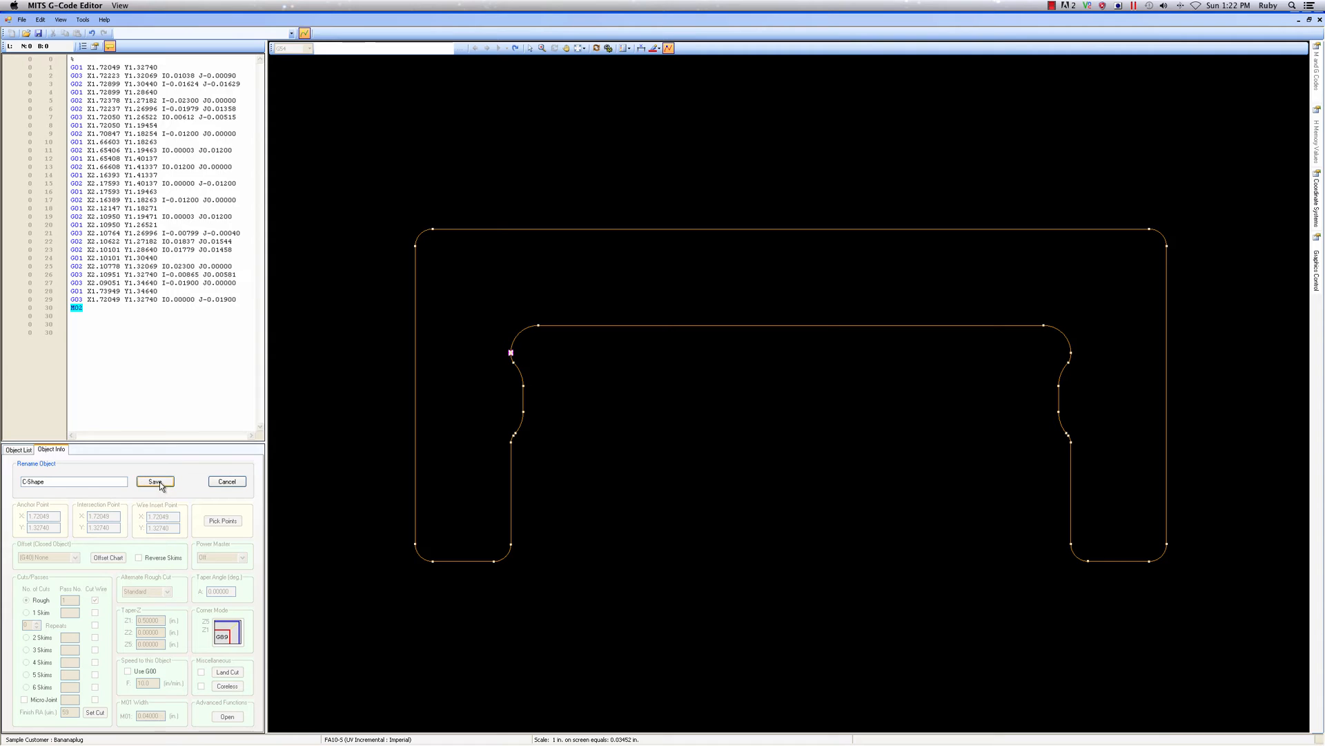
click(156, 481)
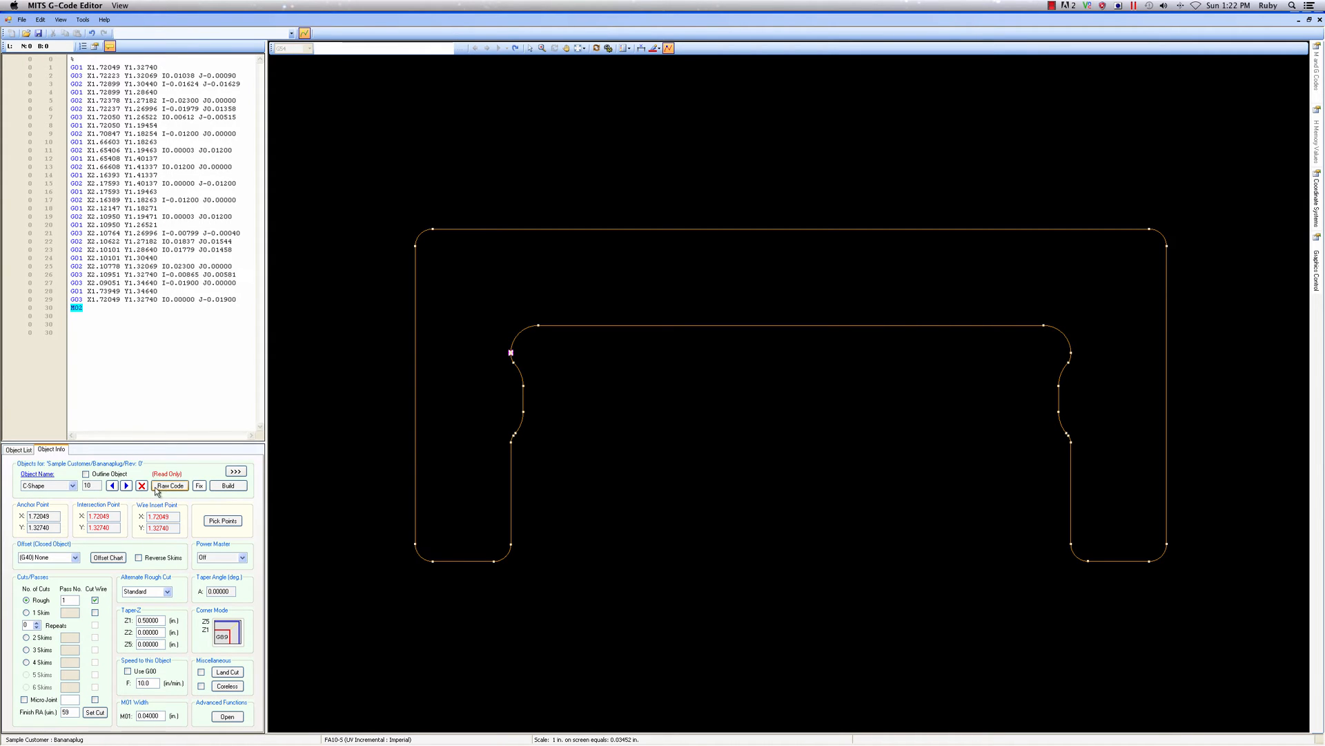
Pick C-Shape's anchor point at X 2.16393, Y 1.41337, where the top edge meets the right corner arc
click(222, 521)
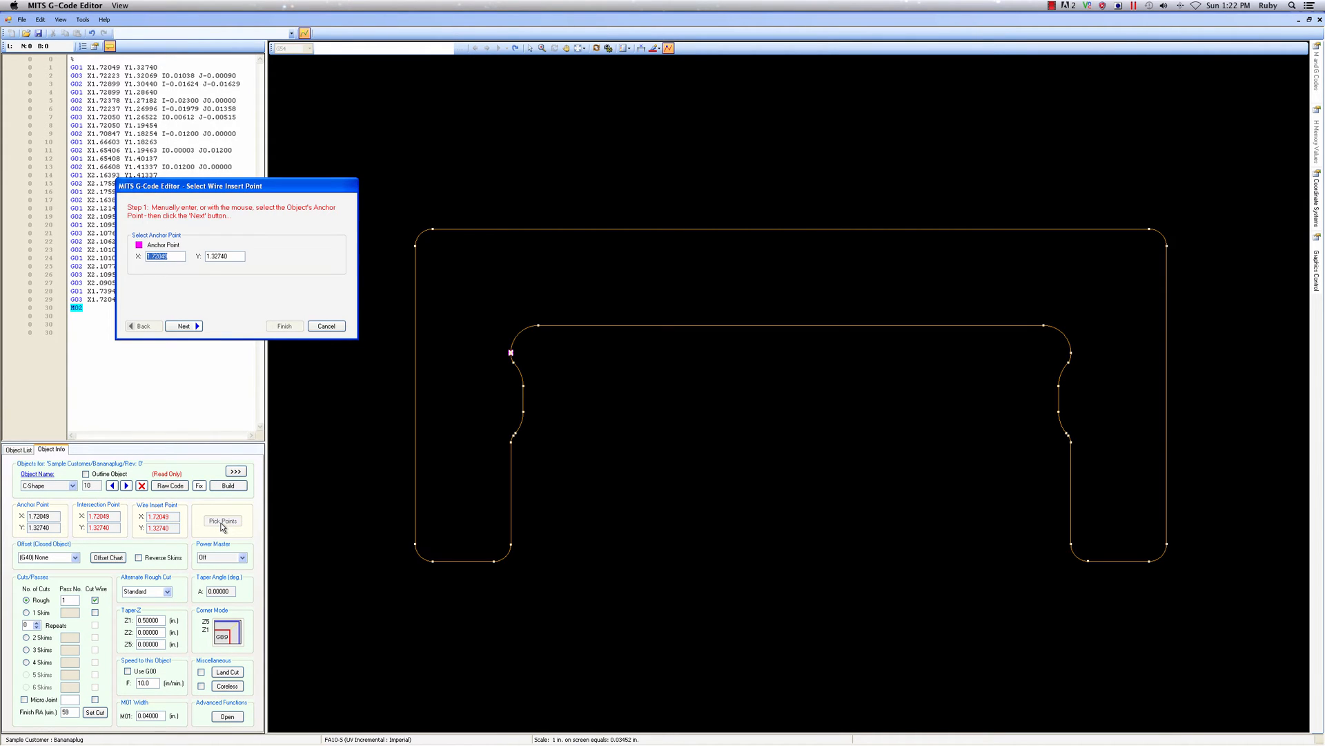
click(1148, 229)
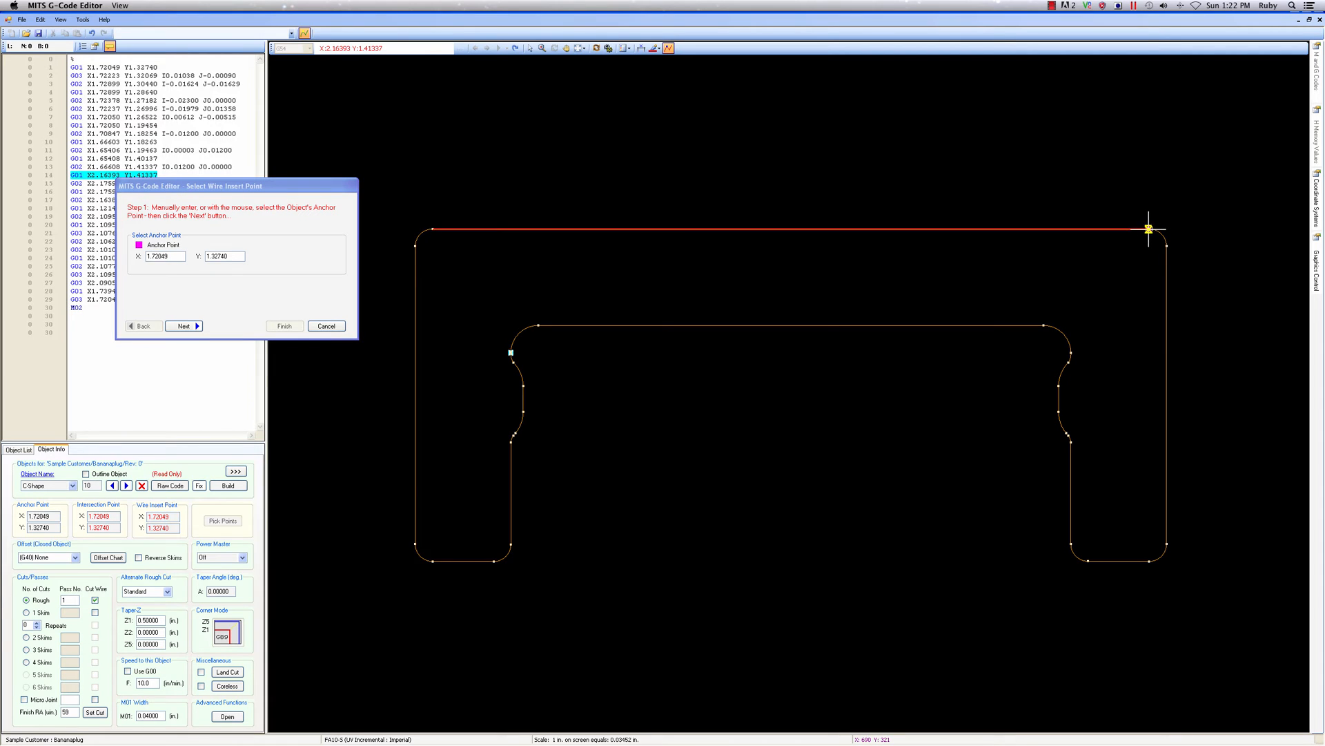
click(188, 325)
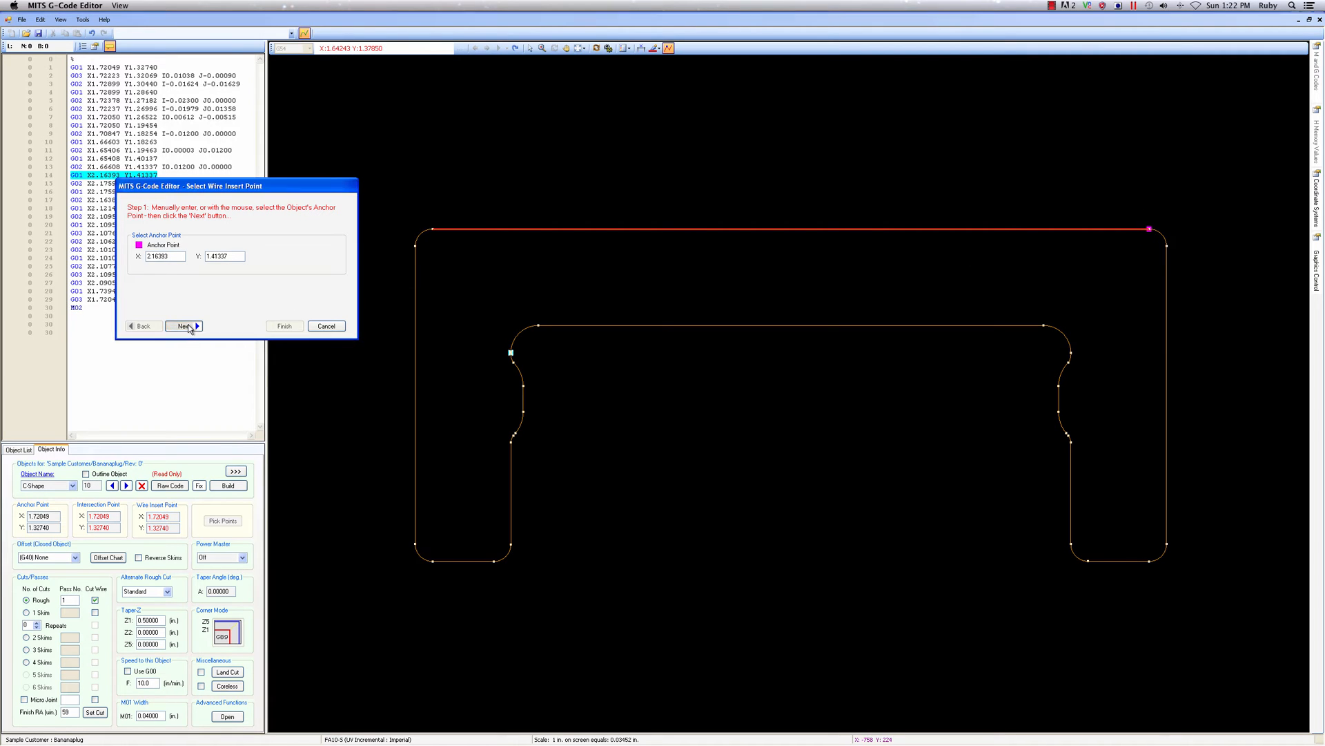
click(188, 325)
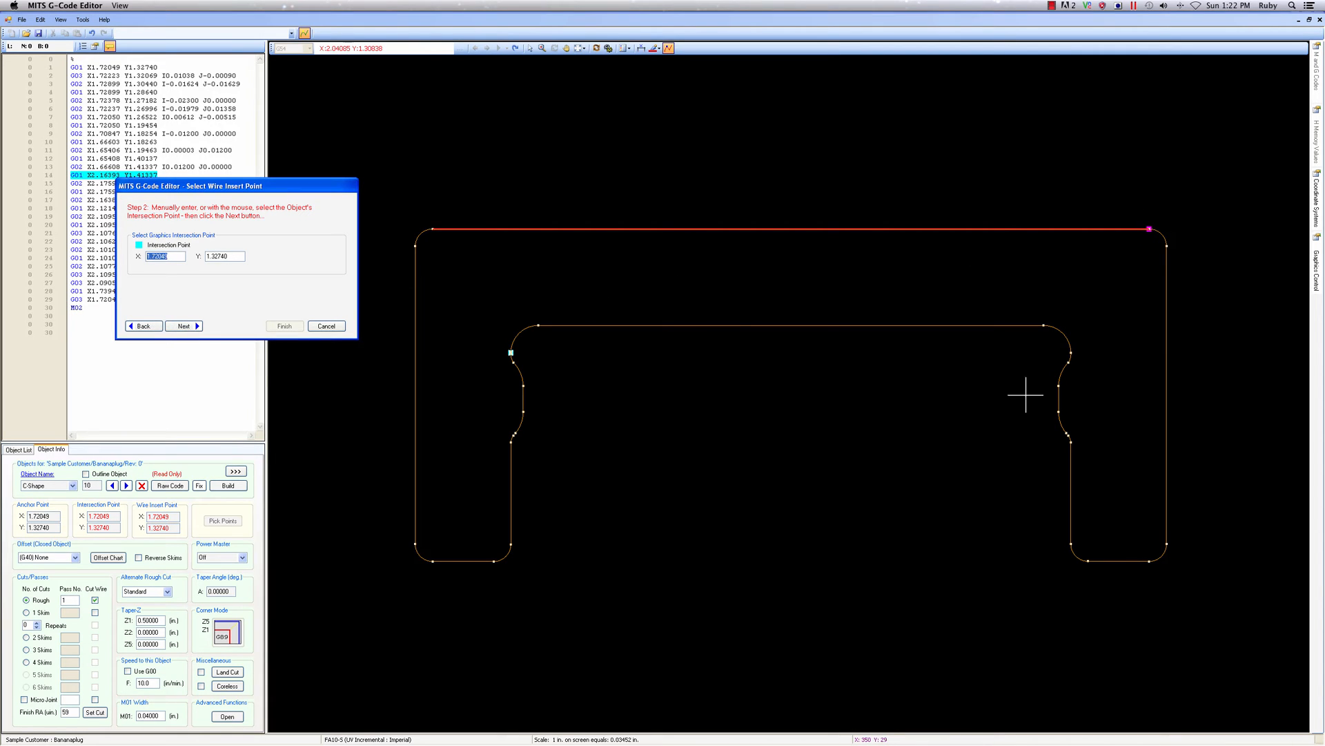
Set C-Shape's intersection point to X 2.17593, Y 1.29800 on its right edge and the M20 insertion point 0.035 in inside it
click(1166, 391)
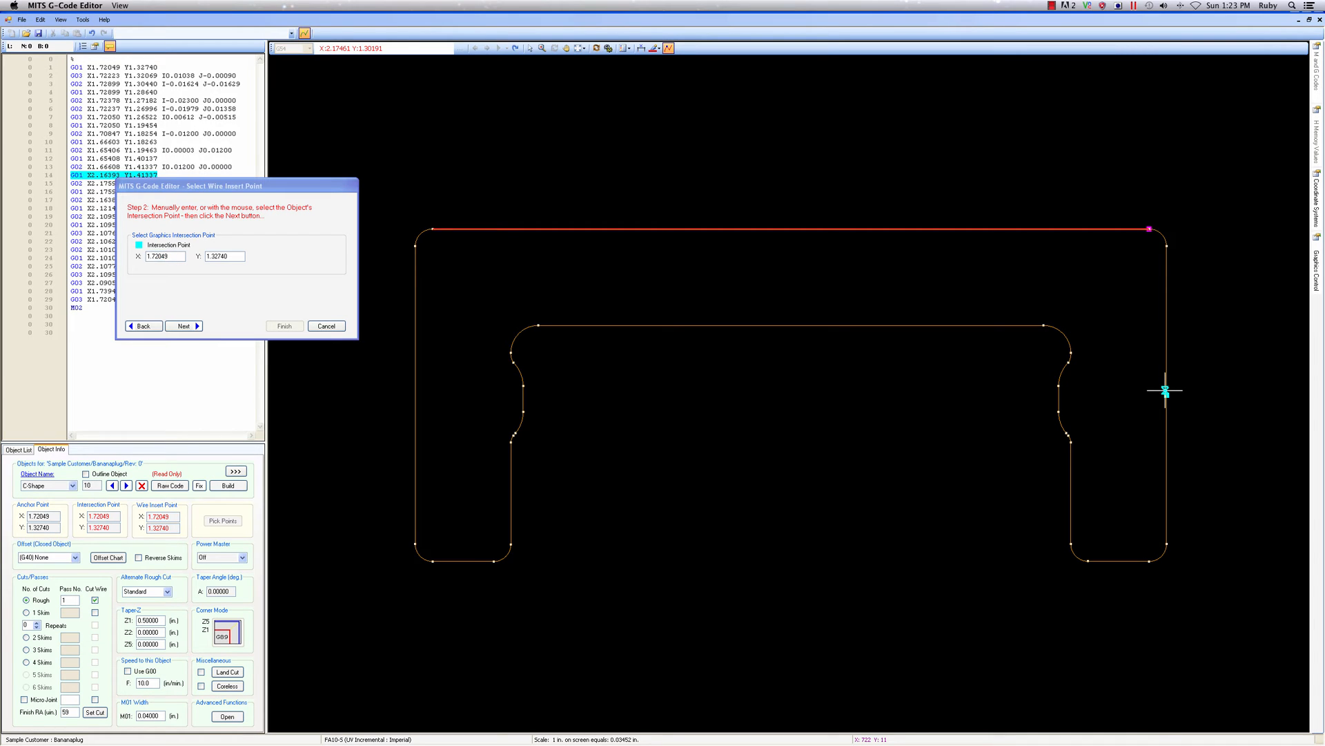
click(1166, 391)
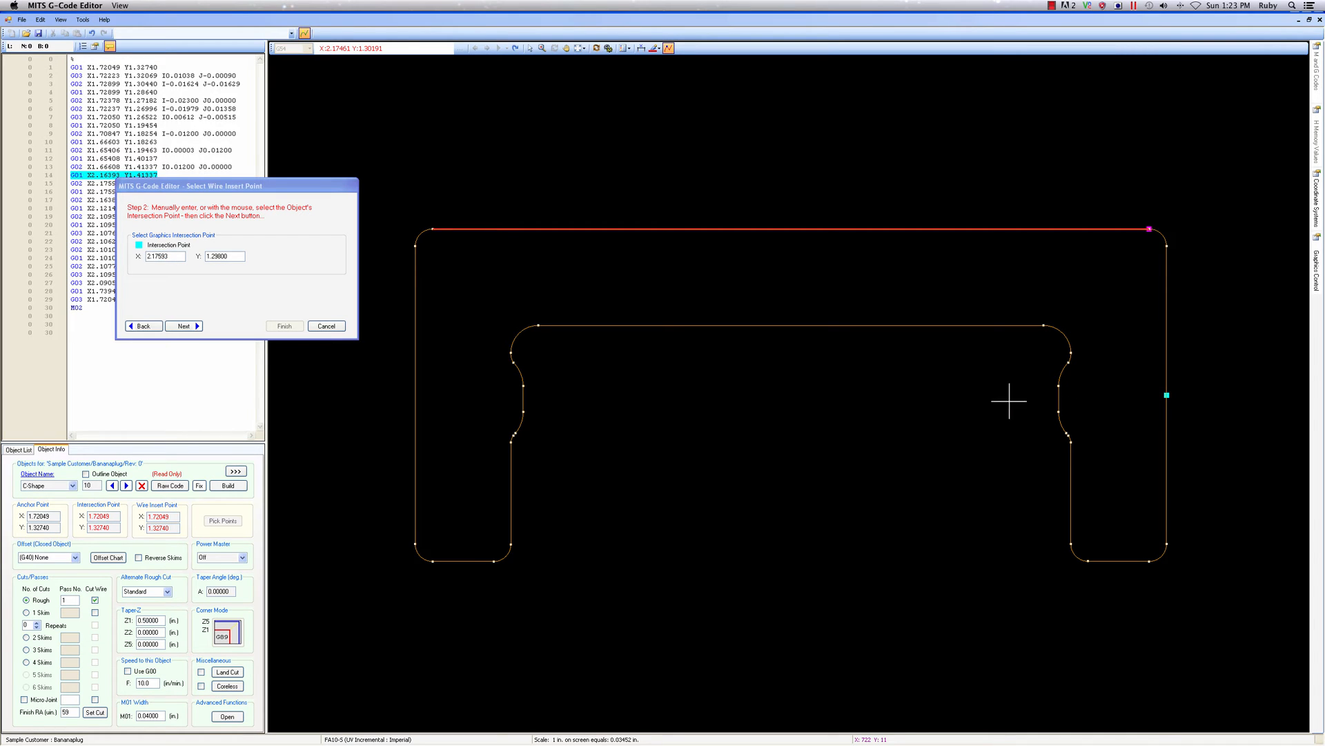
click(197, 326)
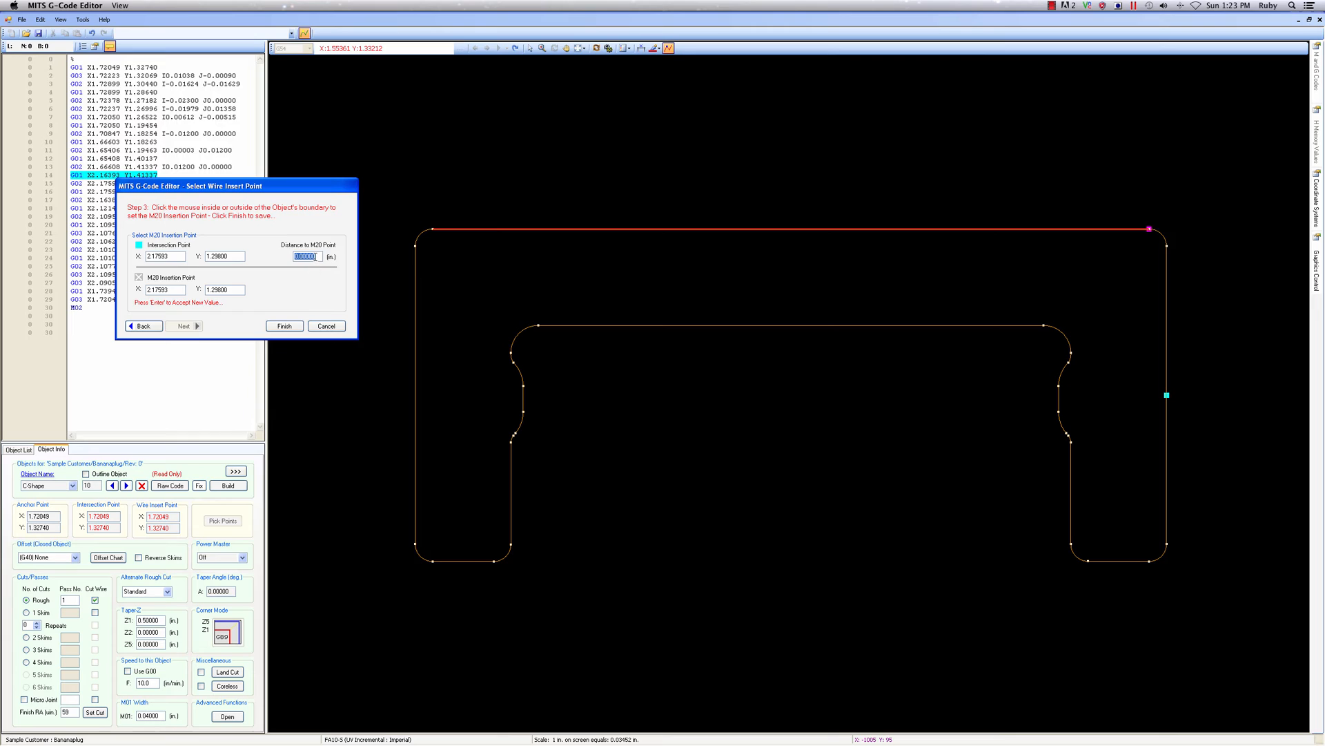
click(315, 257)
click(1106, 395)
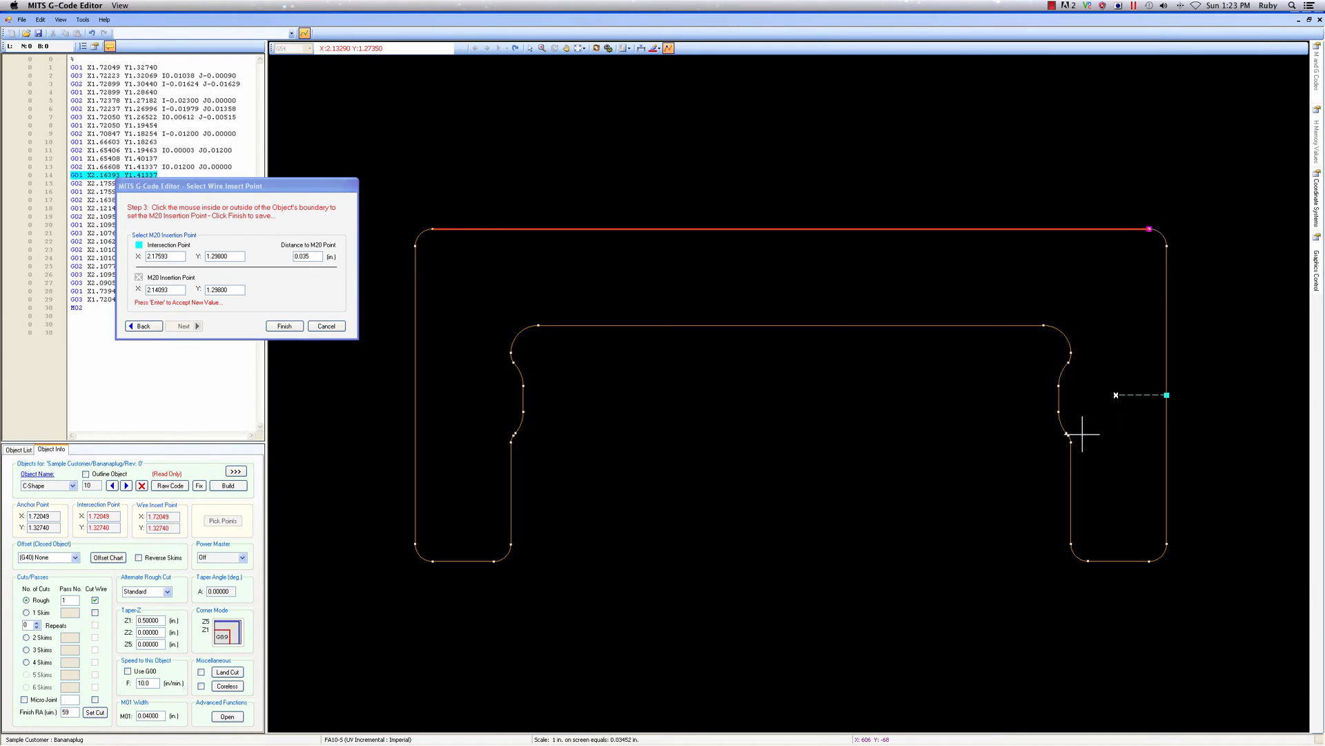
click(281, 327)
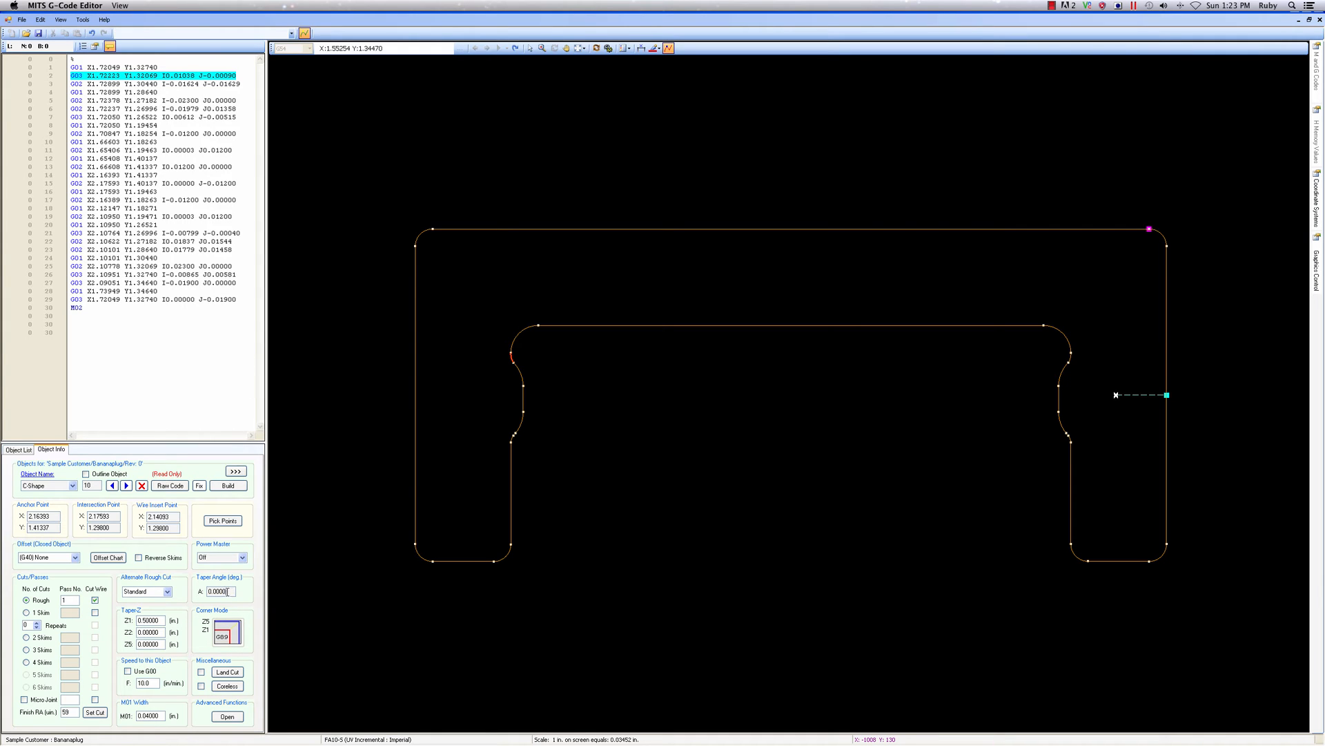
Set C-Shape's taper angle to 1 degree and enable its Micro Joint cut
text(1)
click(24, 699)
Give C-Shape a top land cut with 3 Skins and a land Z5 of 0.40000 in
click(226, 672)
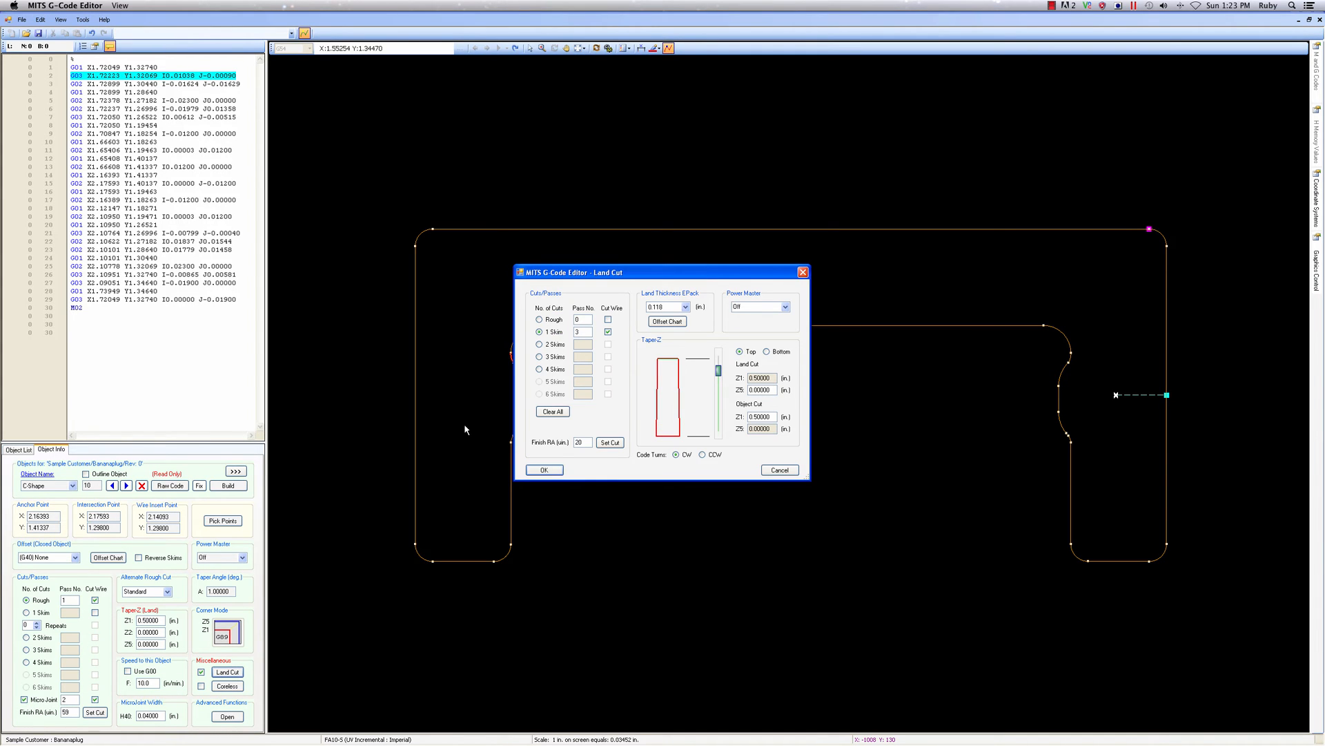
click(540, 357)
key(Tab)
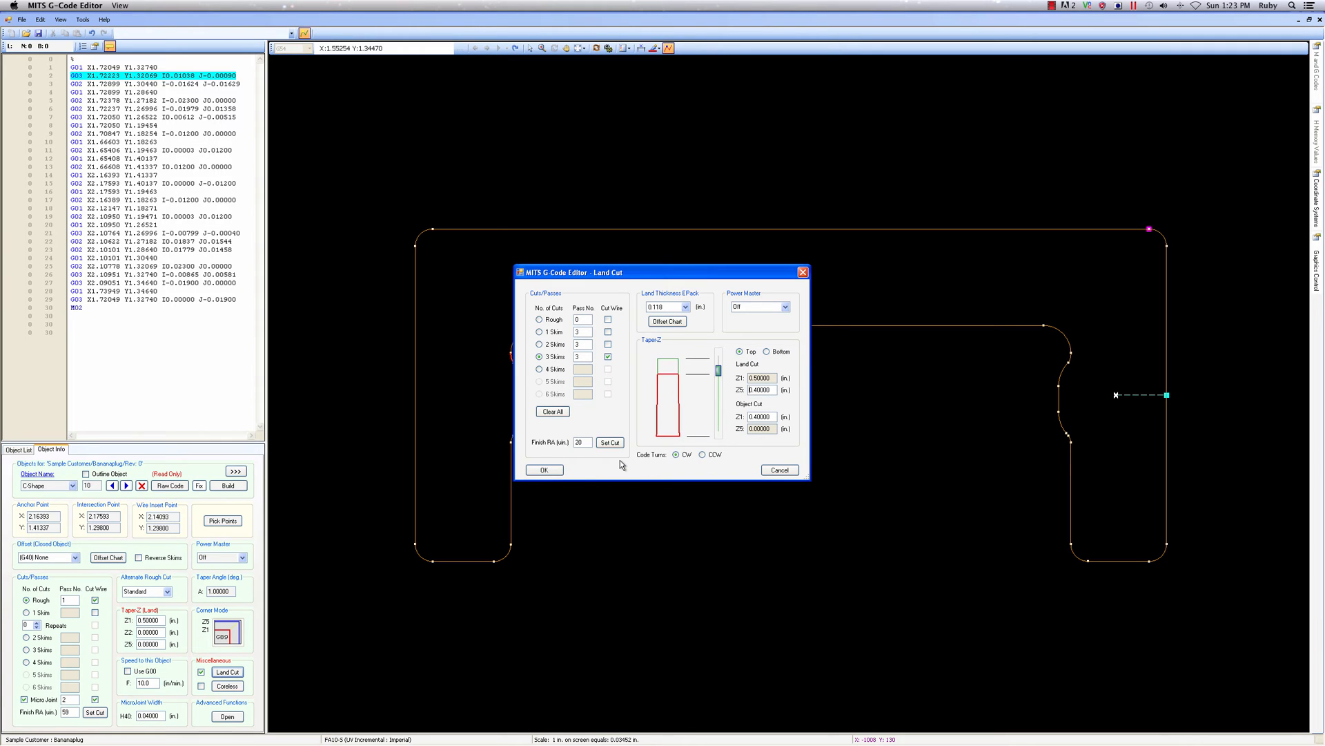
click(544, 469)
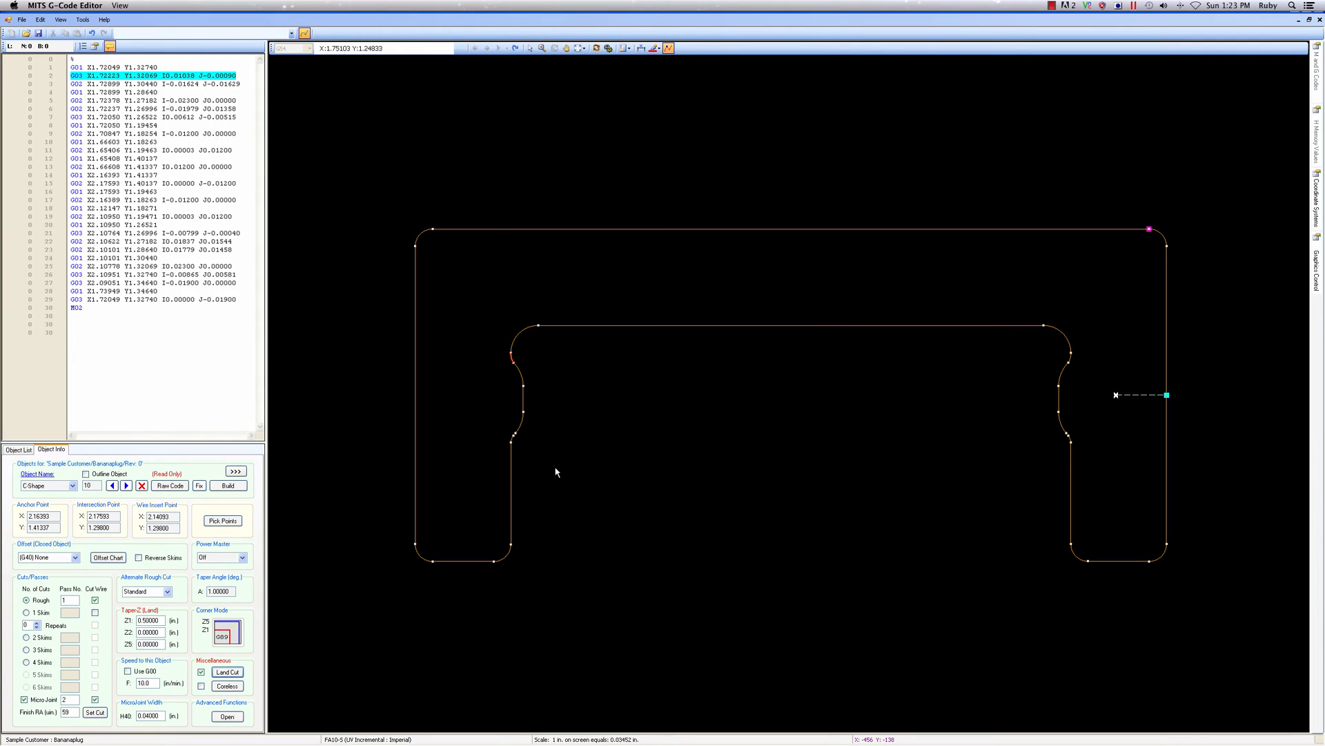
Build C-Shape's G-code with the (G42) Right Hand offset and check its tapered cut in 3D
click(229, 487)
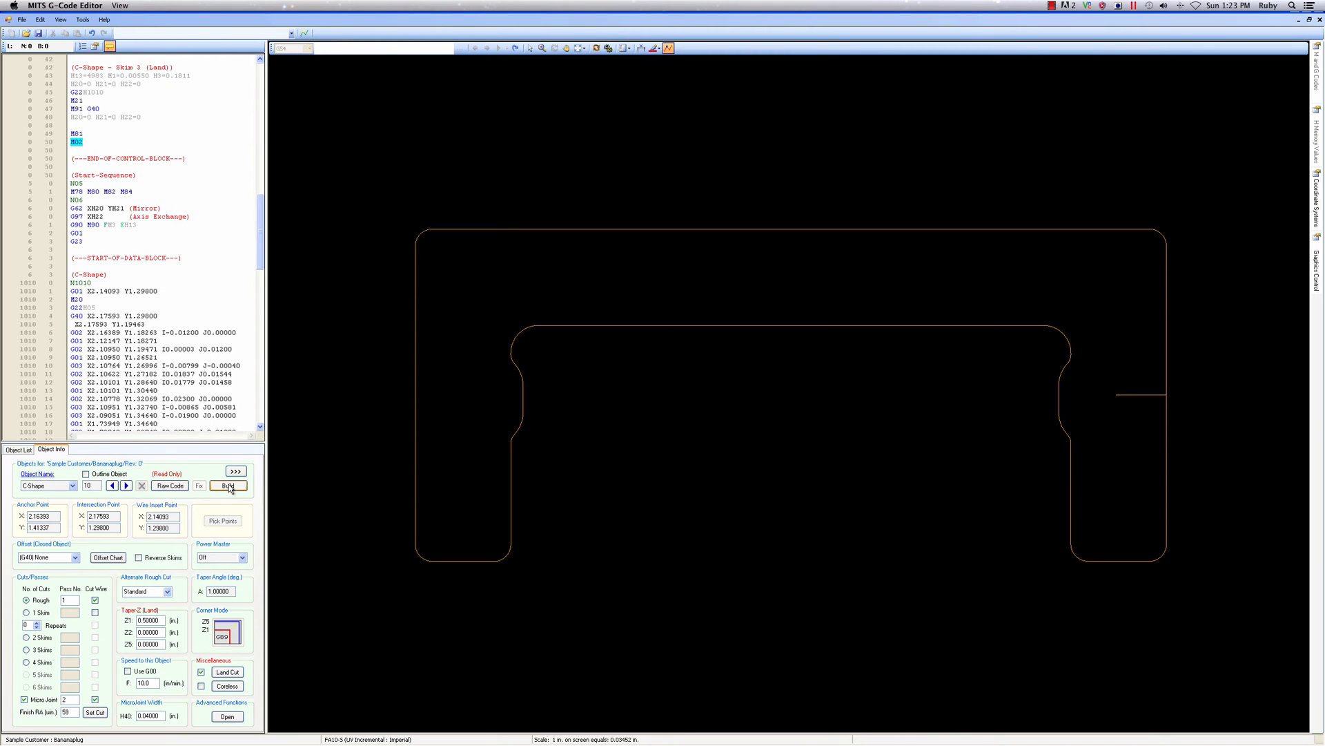
click(75, 558)
click(75, 557)
click(74, 558)
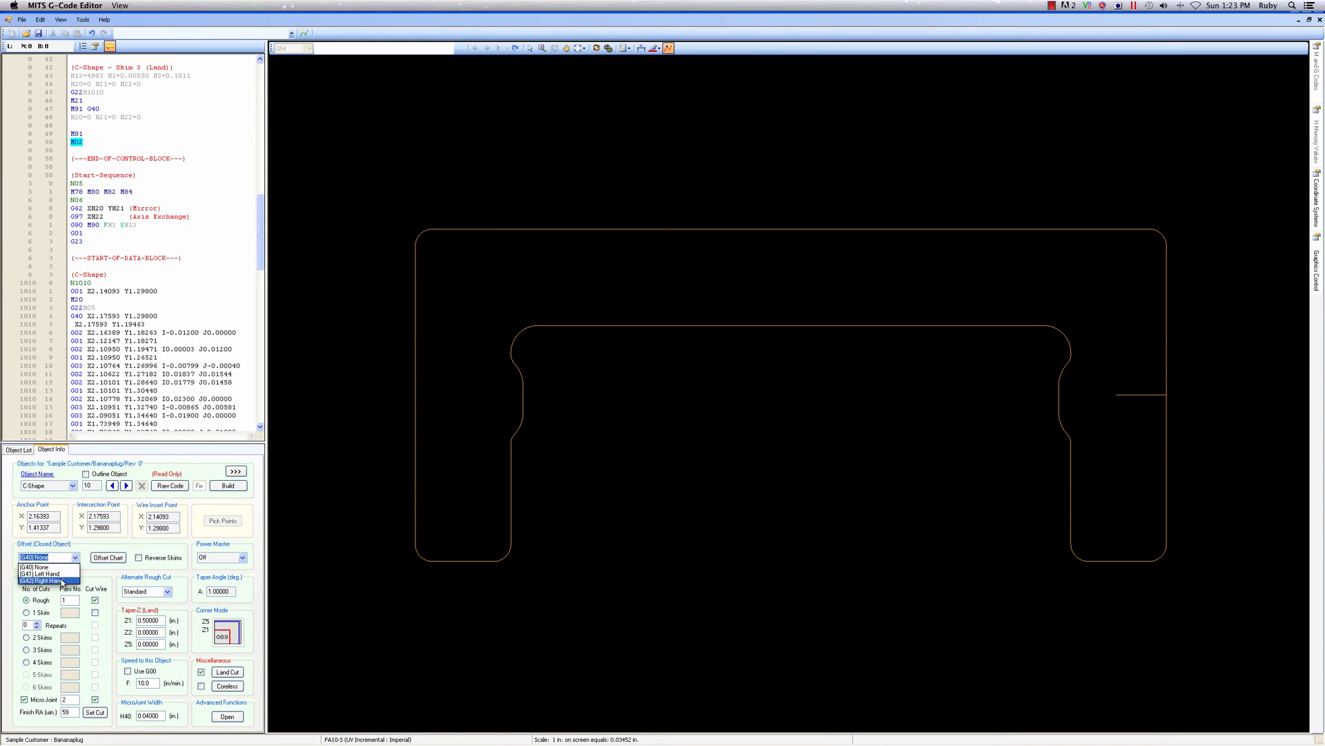
click(62, 581)
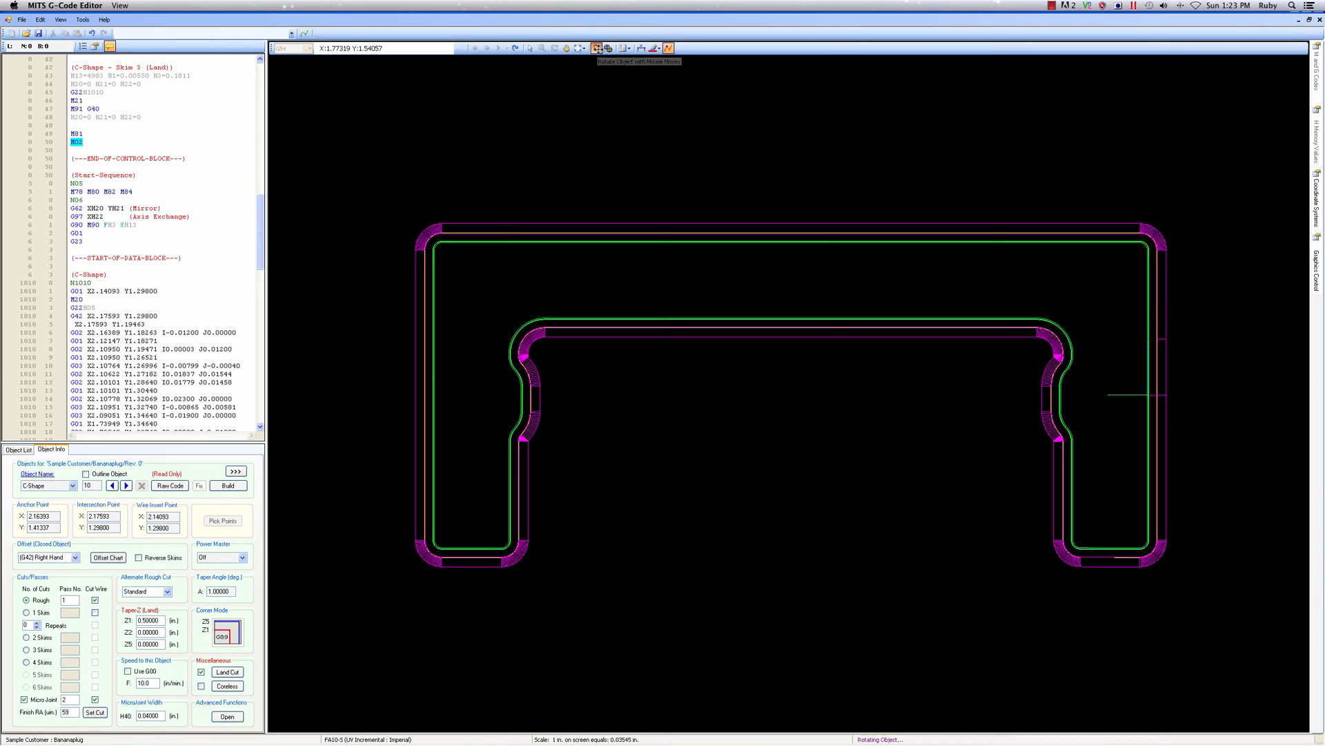
drag(893, 444, 938, 412)
scroll(863, 367, down, 7)
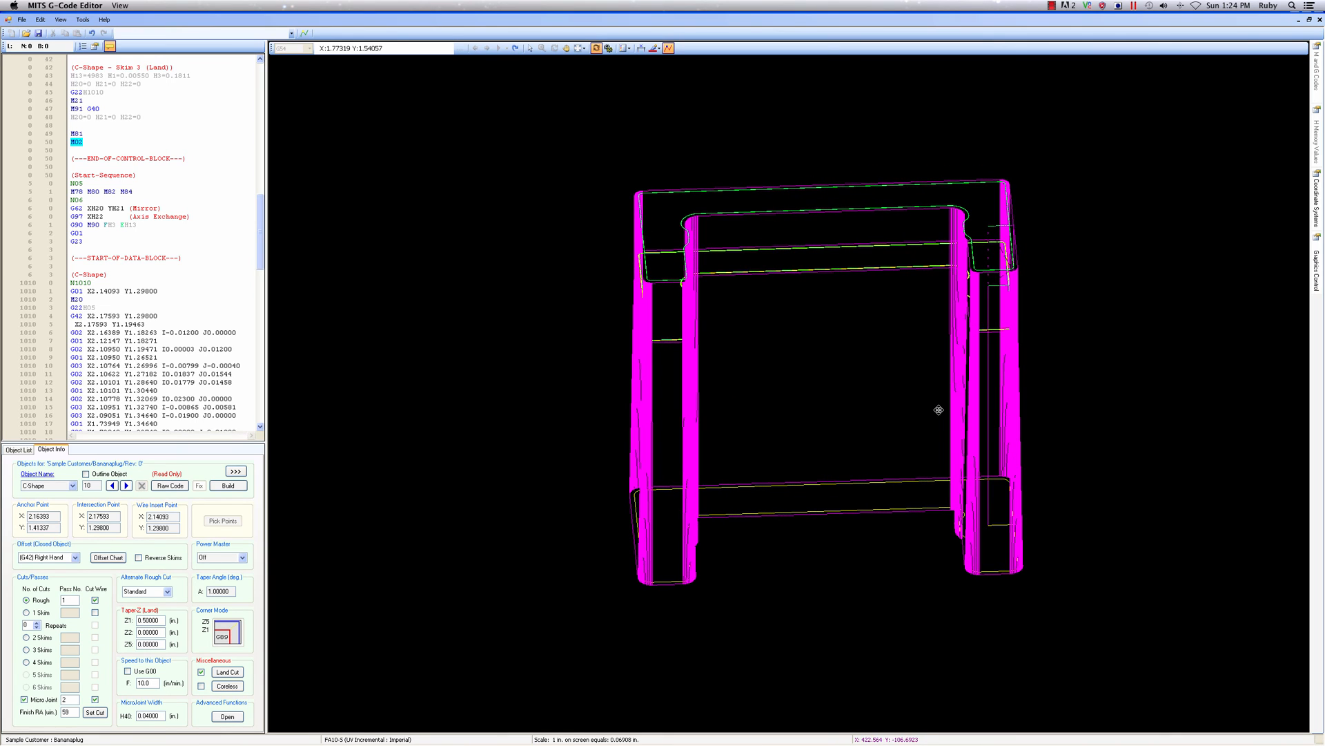
Add a second C-Shape program location at X 2.52793, Y 0.15763 on the lower C-shaped opening
click(11, 450)
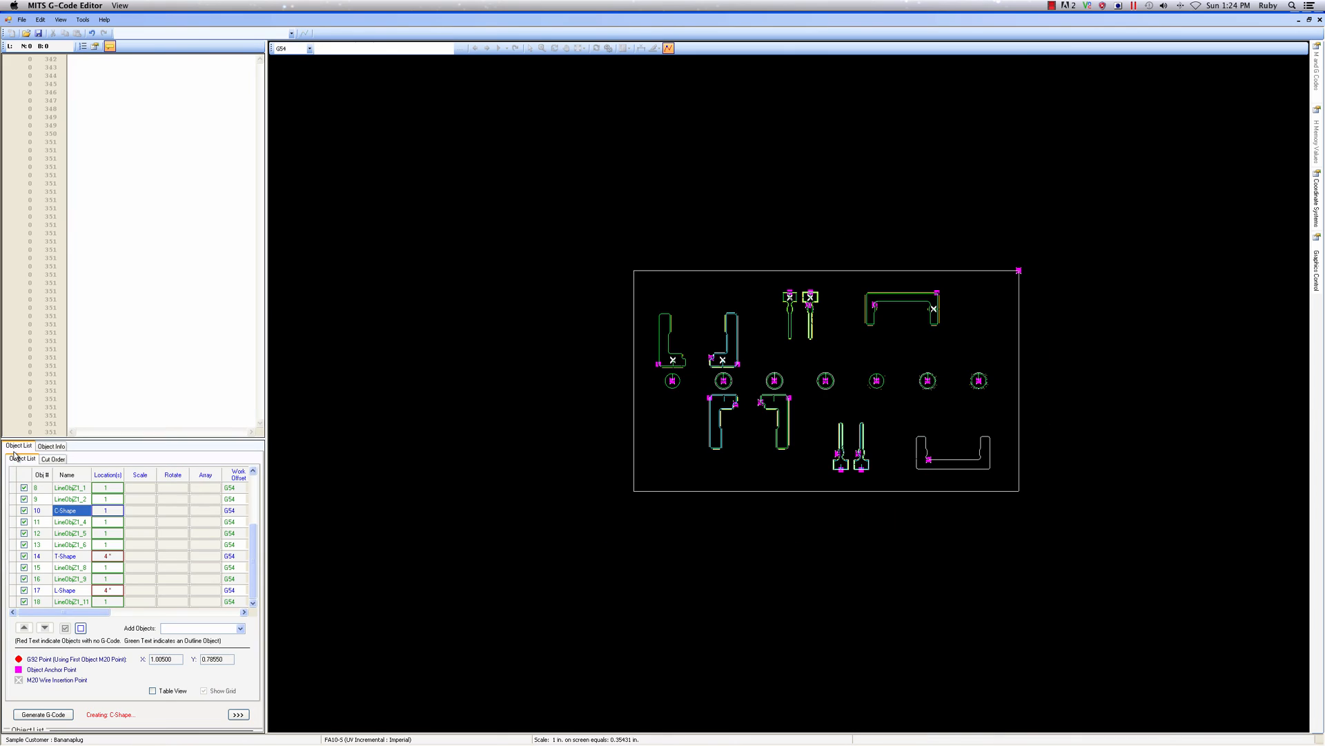
scroll(946, 437, up, 4)
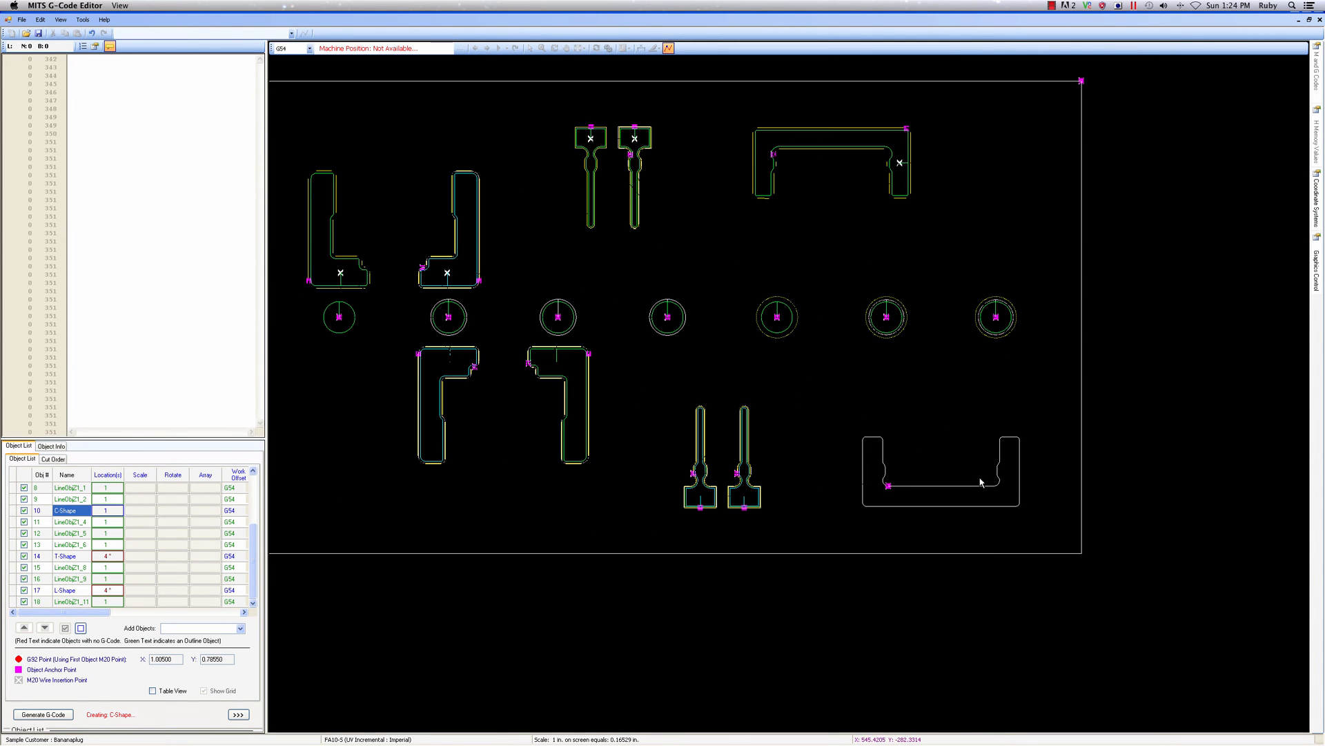
click(104, 511)
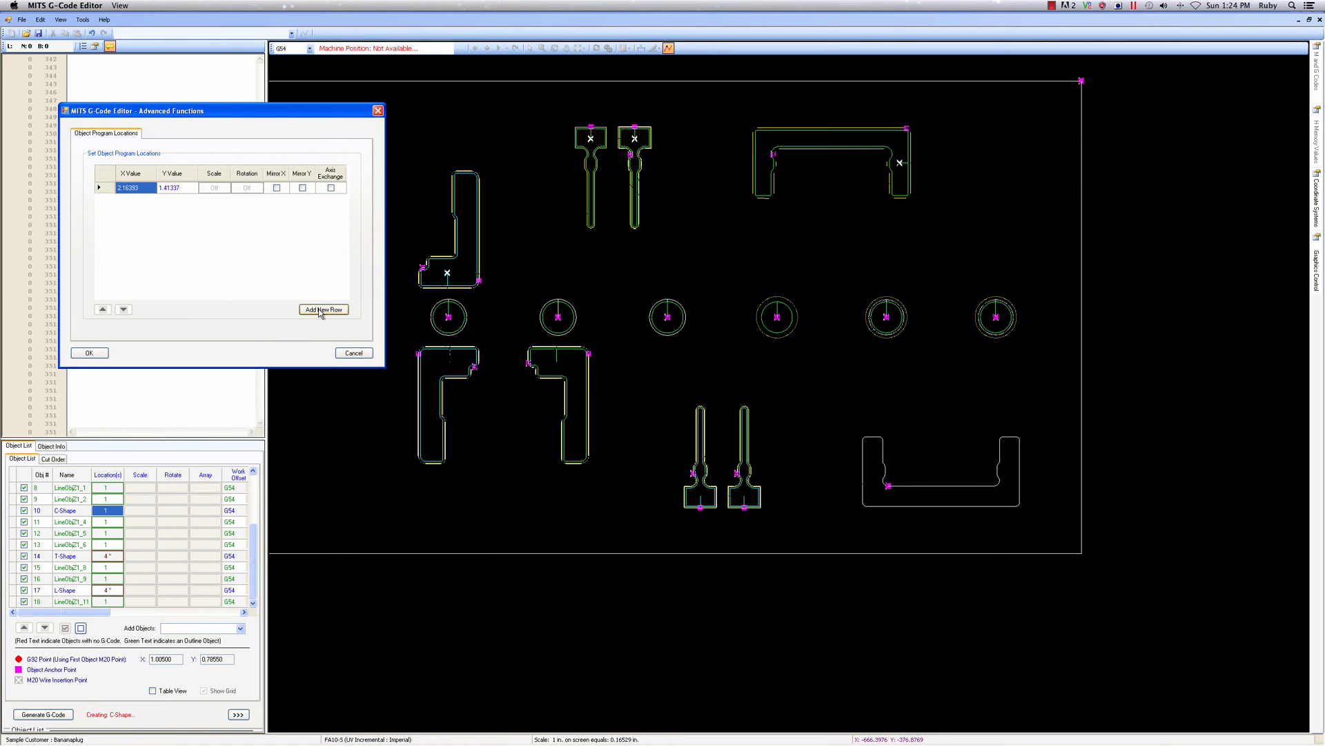
click(322, 310)
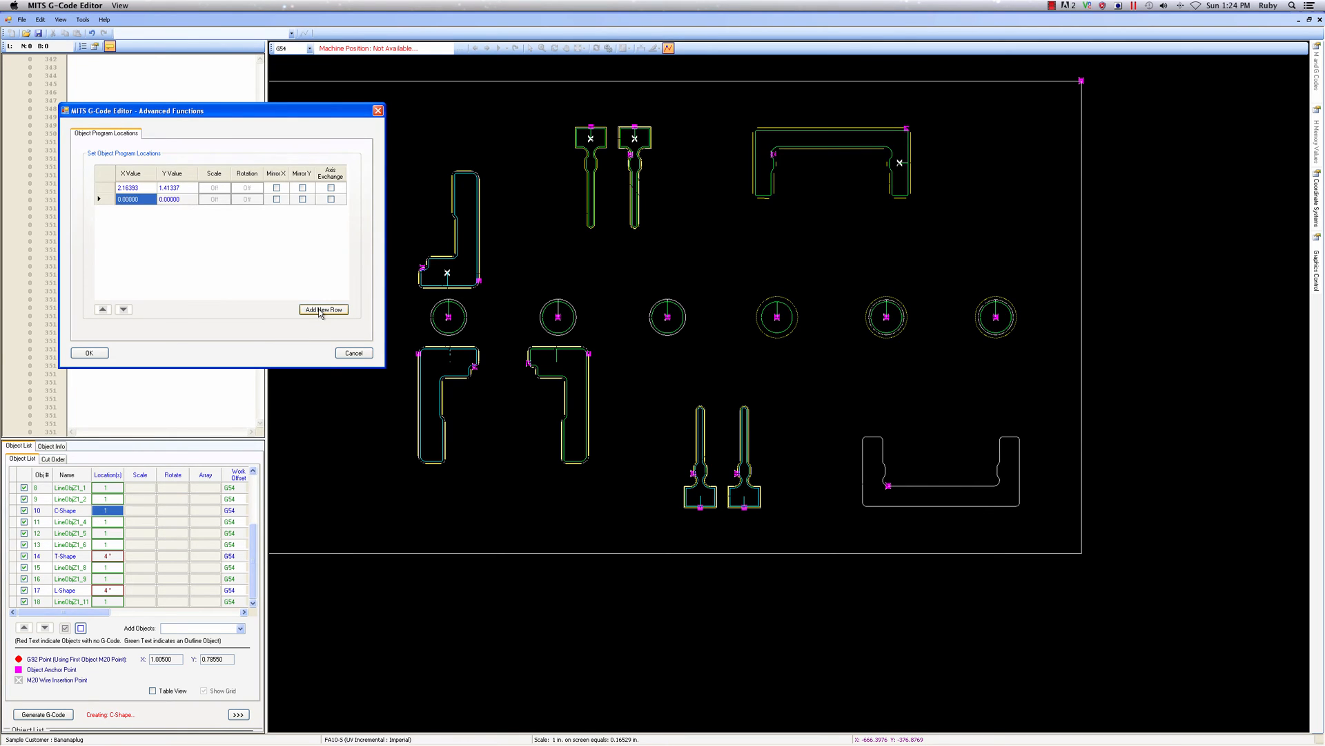
click(1014, 506)
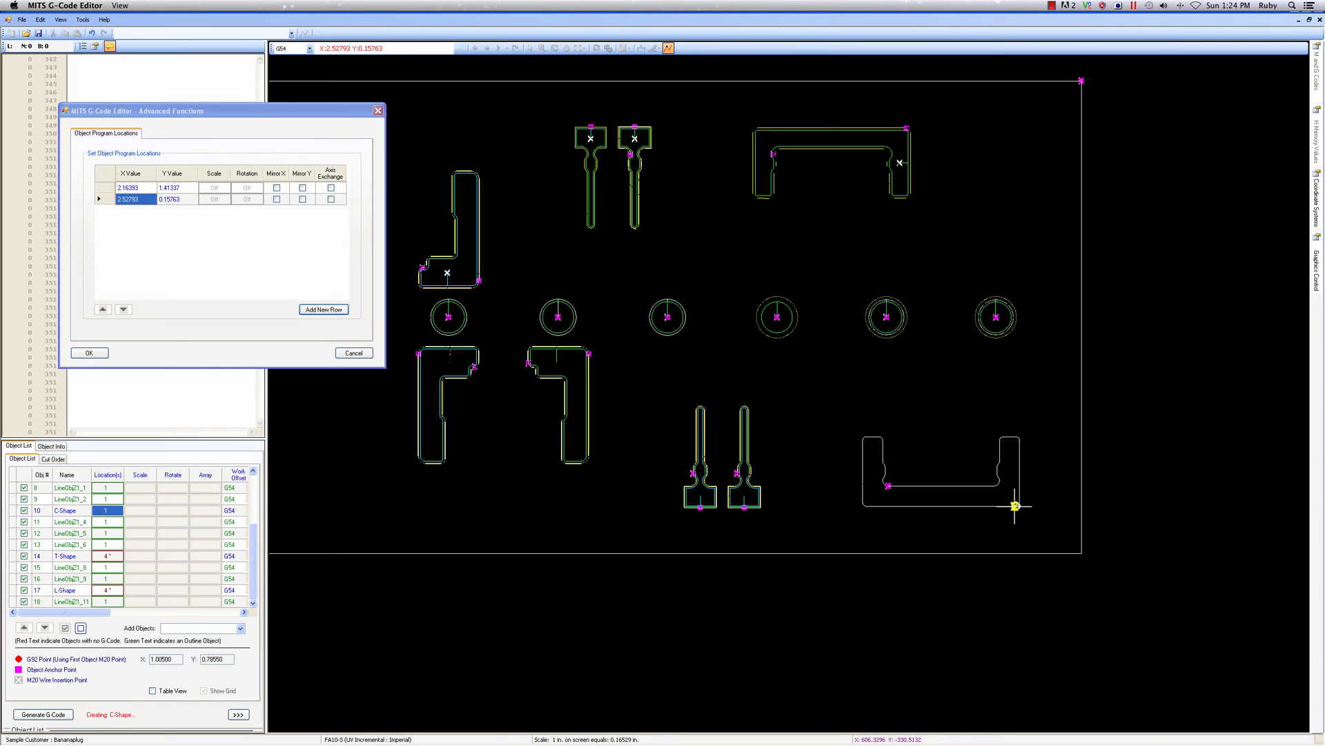
scroll(272, 417, up, 3)
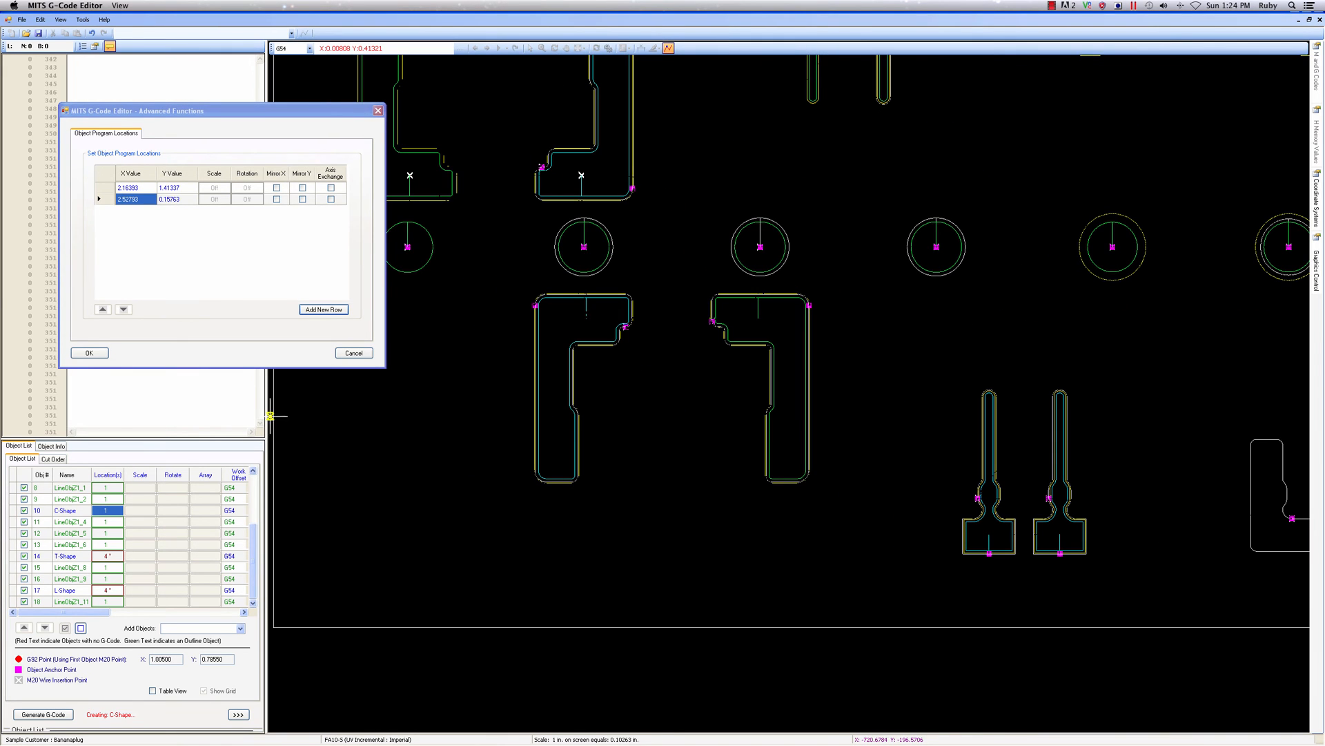
click(97, 356)
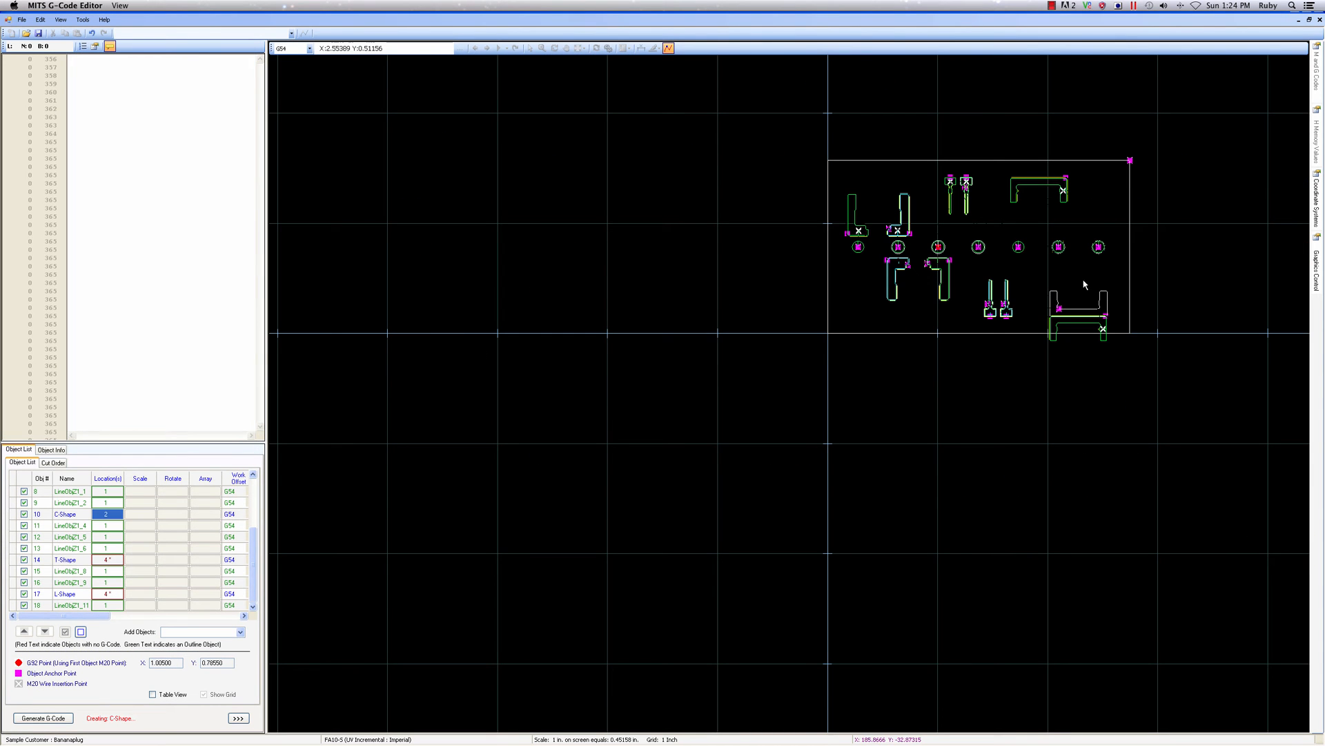
Mirror C-Shape's second program location in Y
scroll(1104, 293, up, 6)
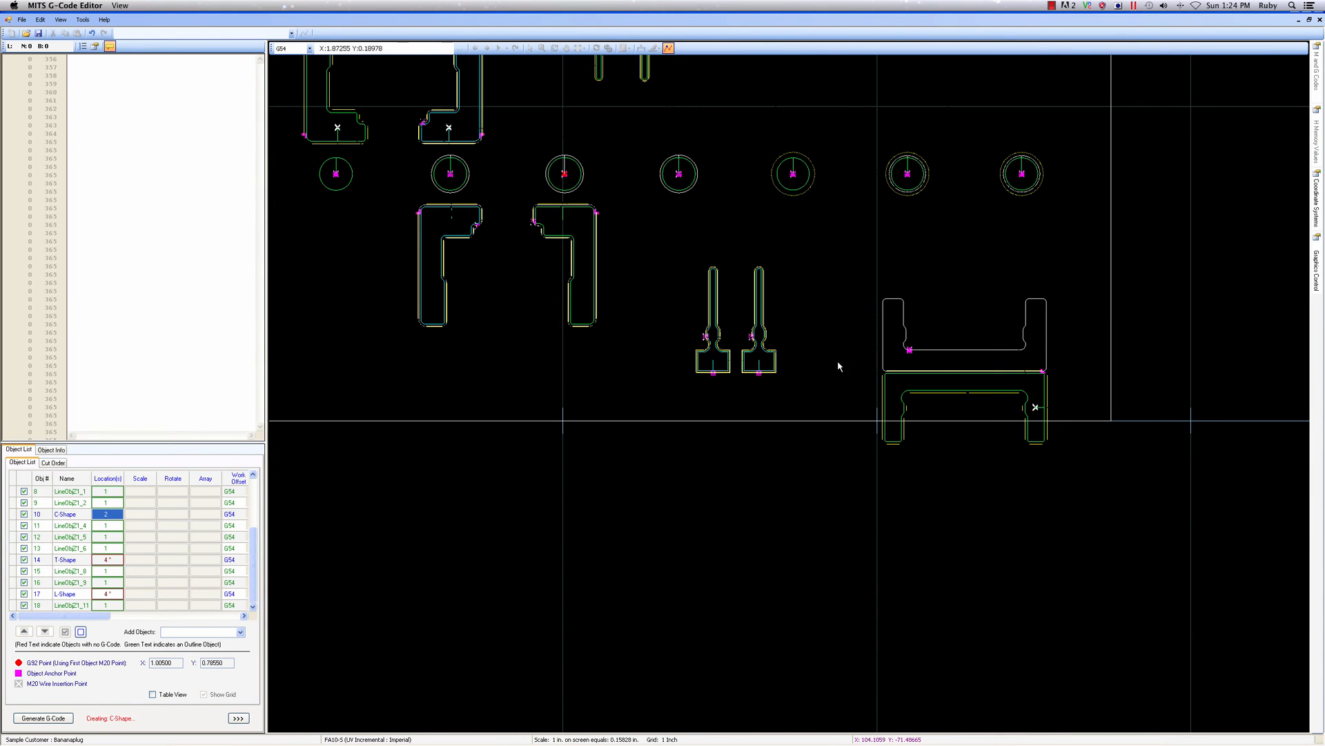
click(105, 515)
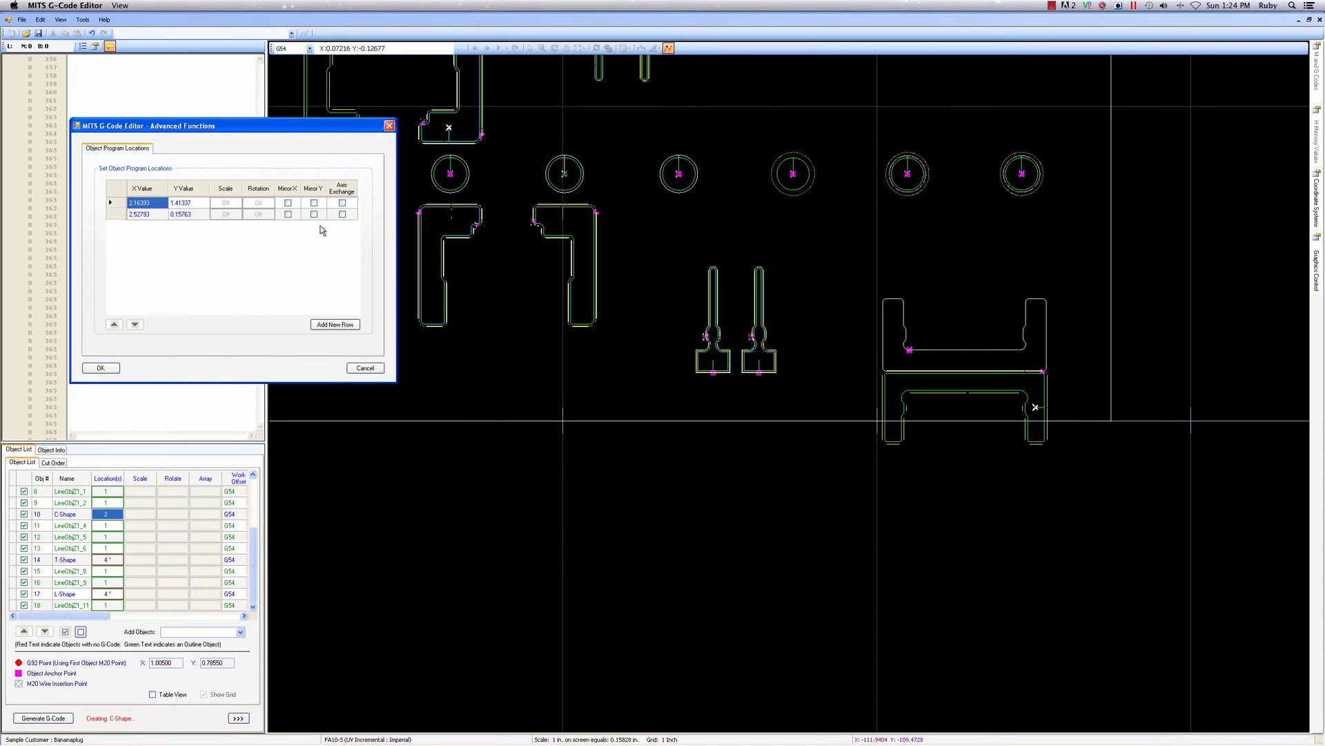
click(325, 230)
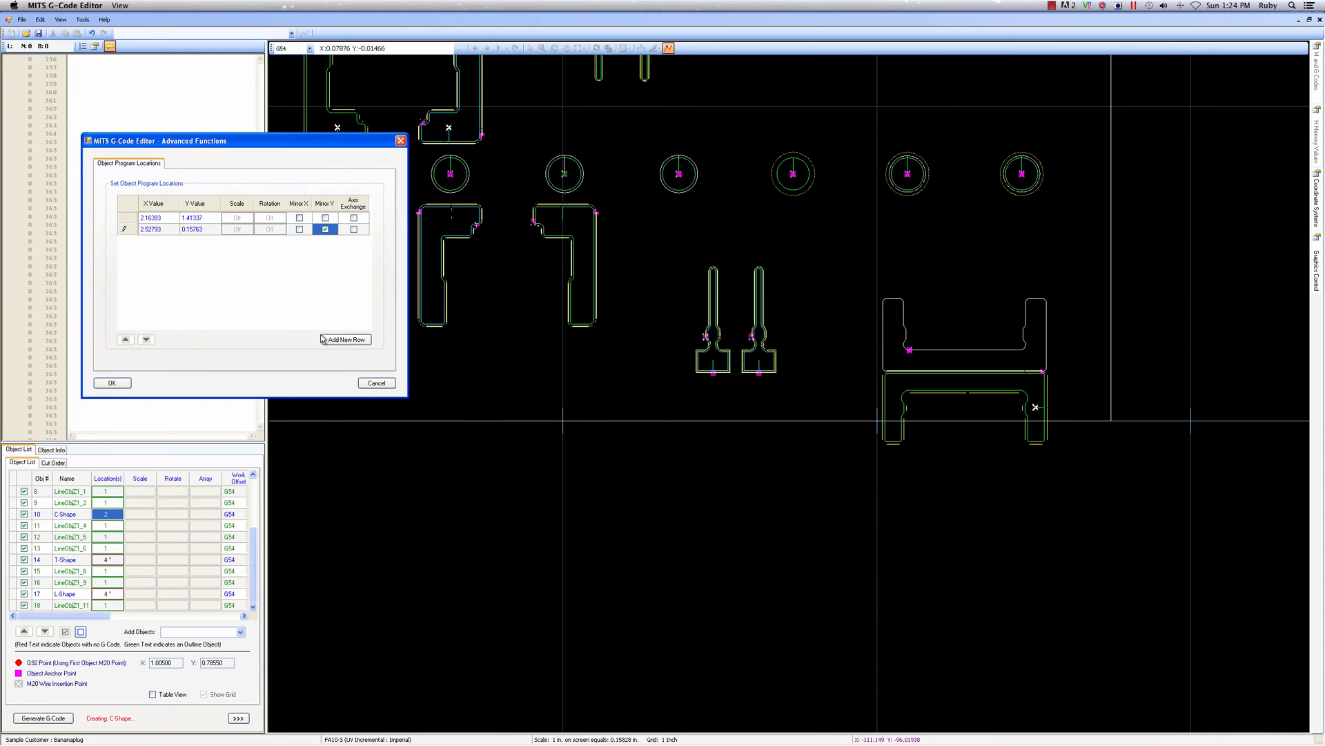
click(111, 382)
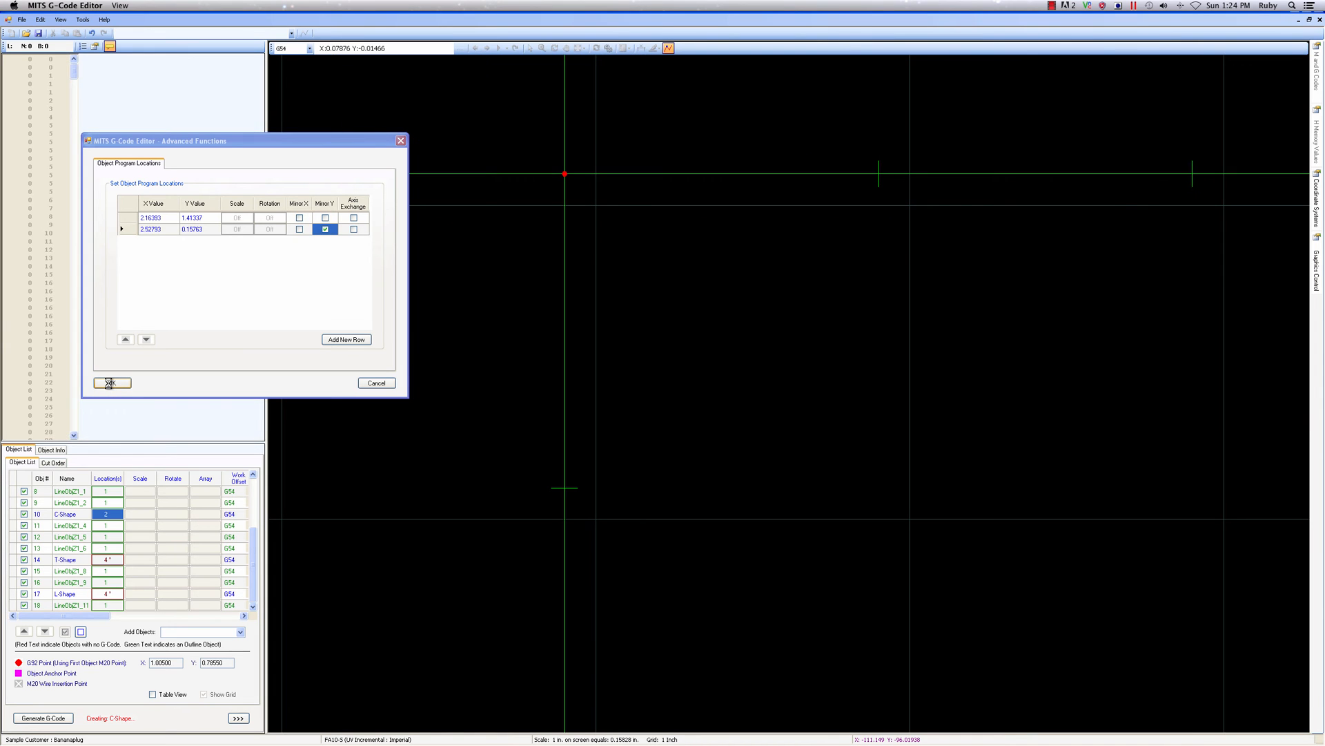
Generate the G-code for the whole die plate and inspect all the cuts in 3D
scroll(636, 294, down, 5)
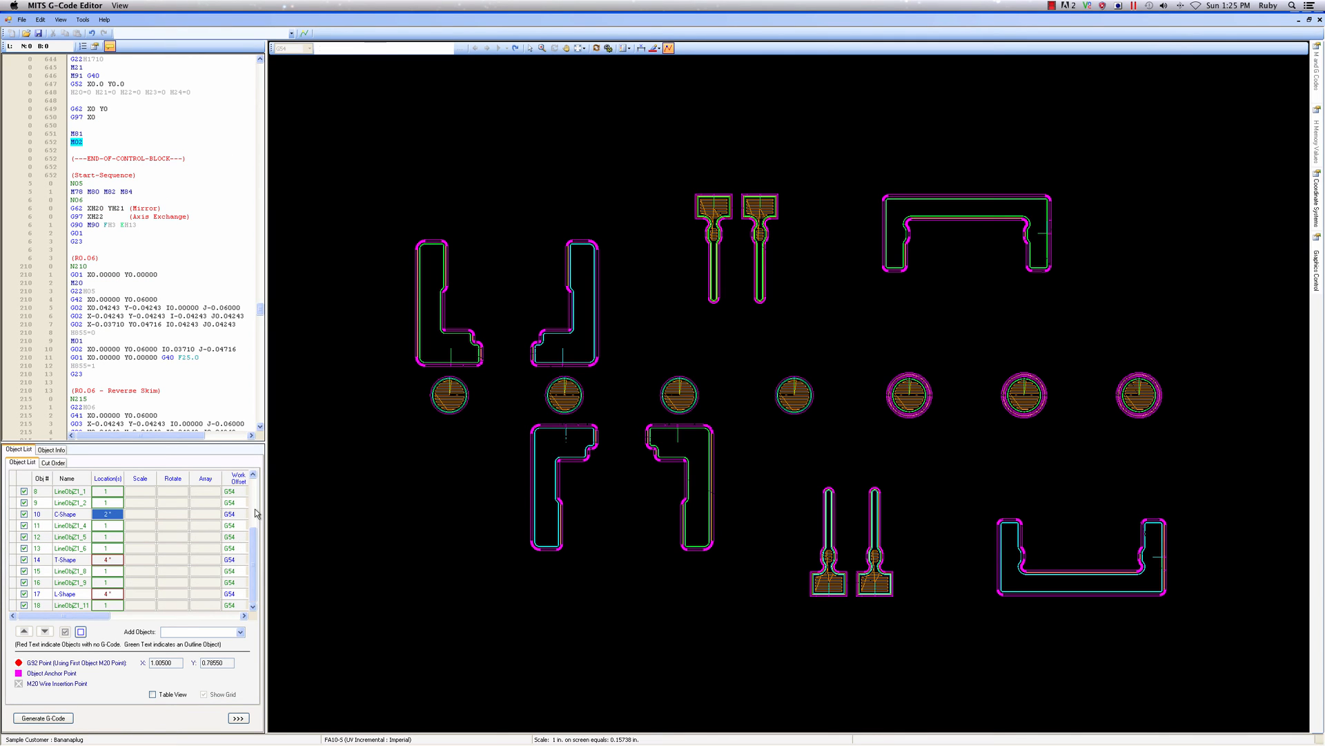
click(596, 48)
drag(755, 503, 769, 473)
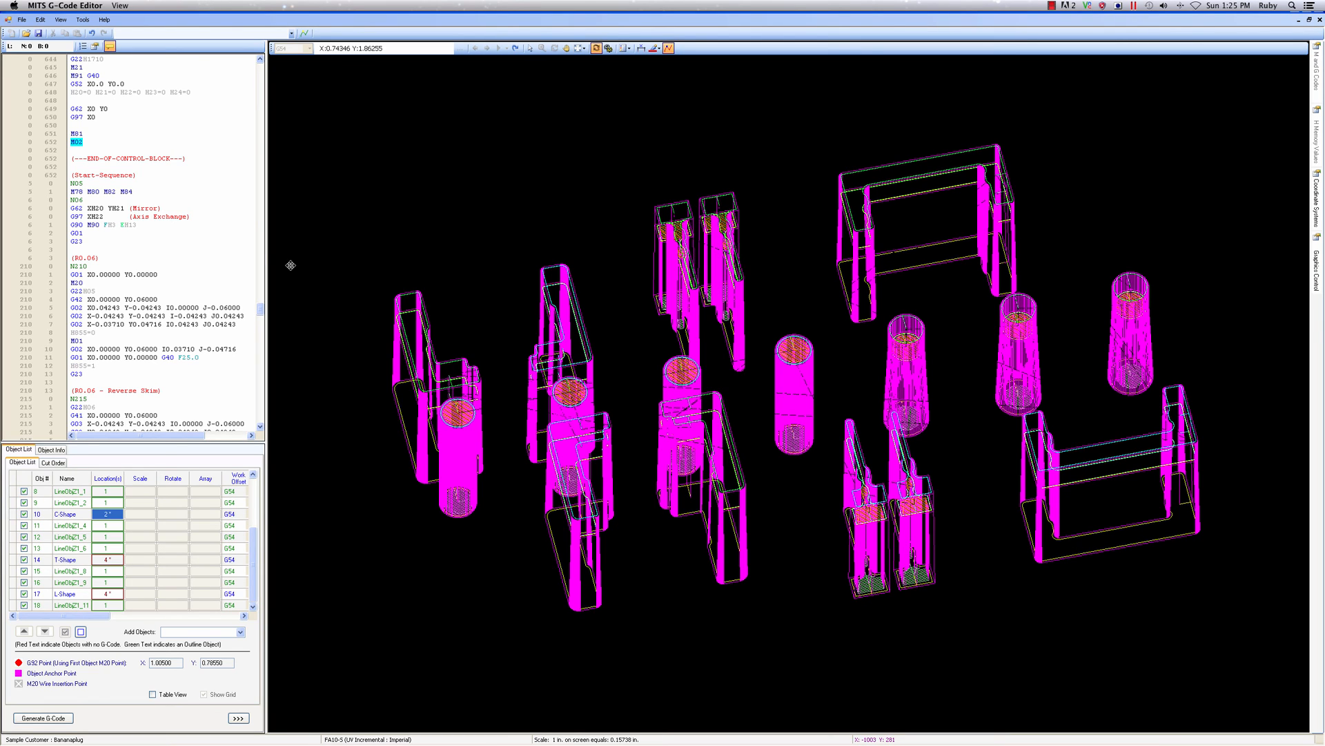
Save the program in the Demo folder under the new name BannanaPlugDiePlate2.nc
click(23, 22)
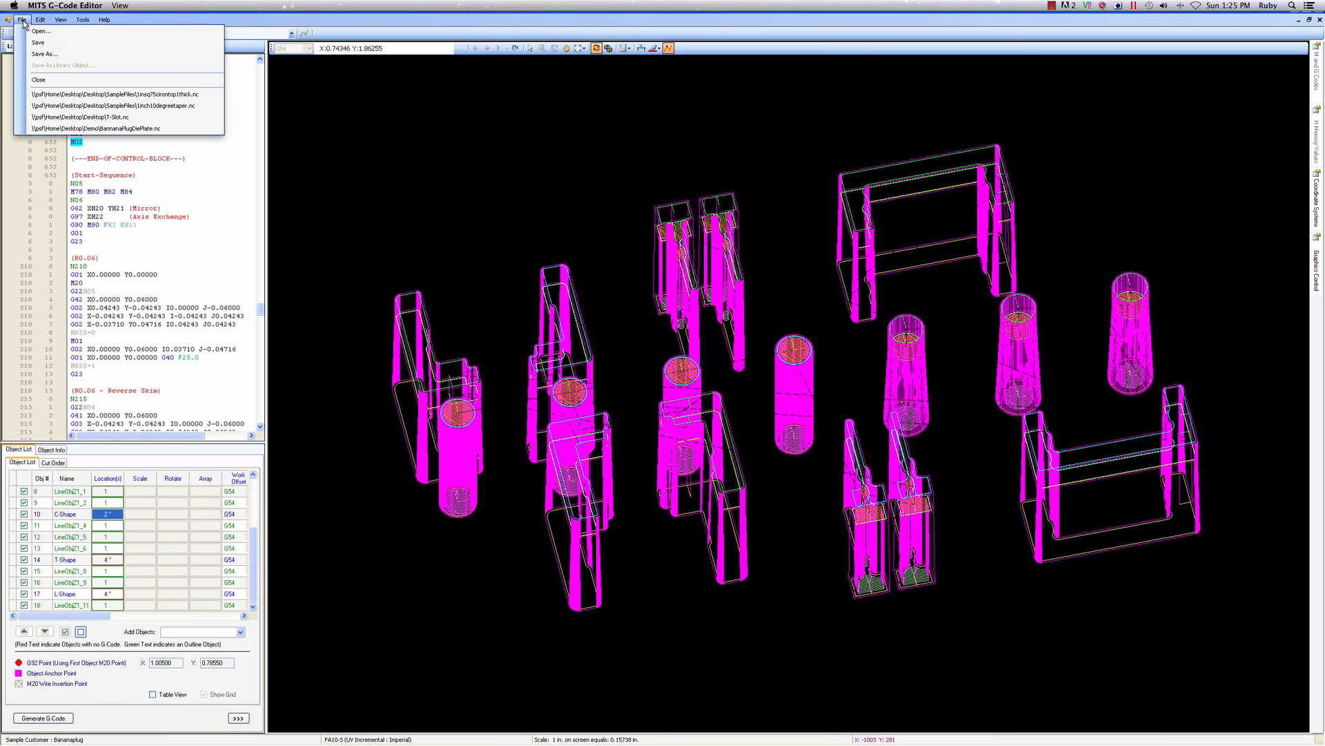
click(43, 53)
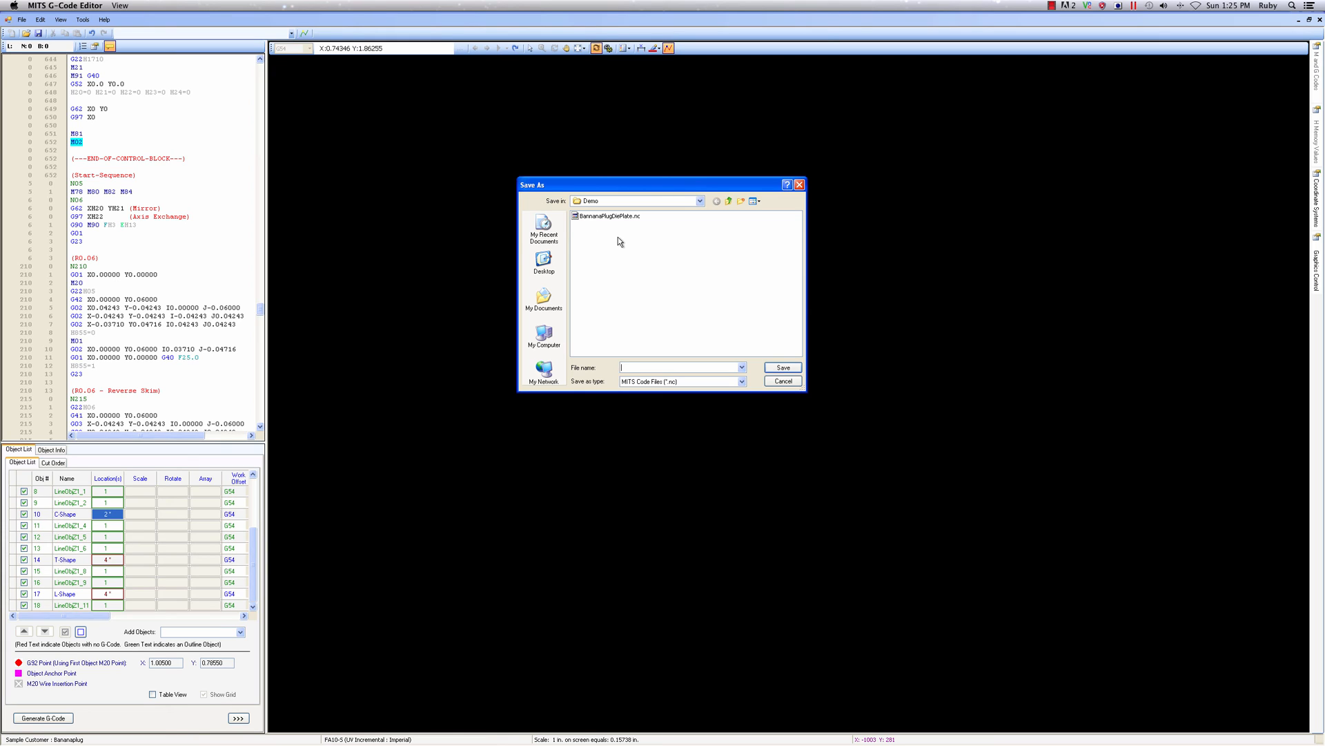
click(610, 217)
double_click(676, 368)
click(676, 368)
text(2)
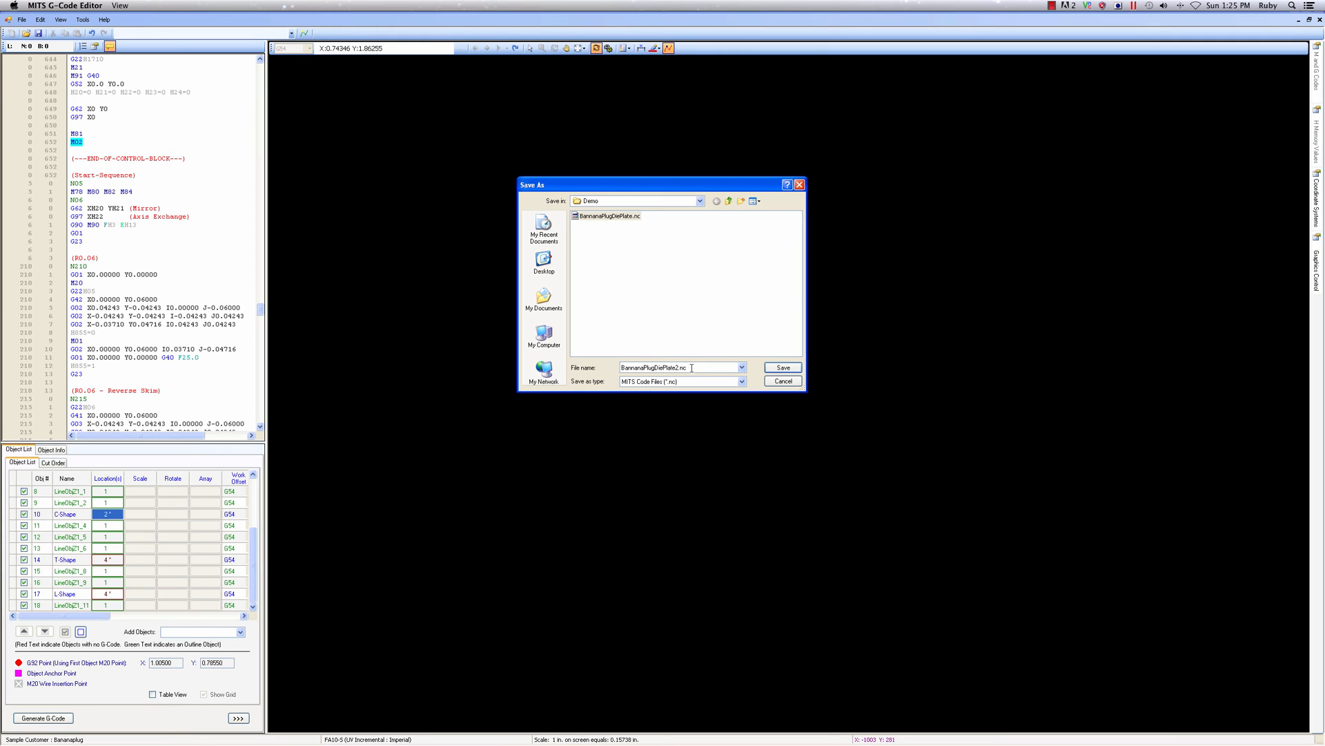
click(771, 367)
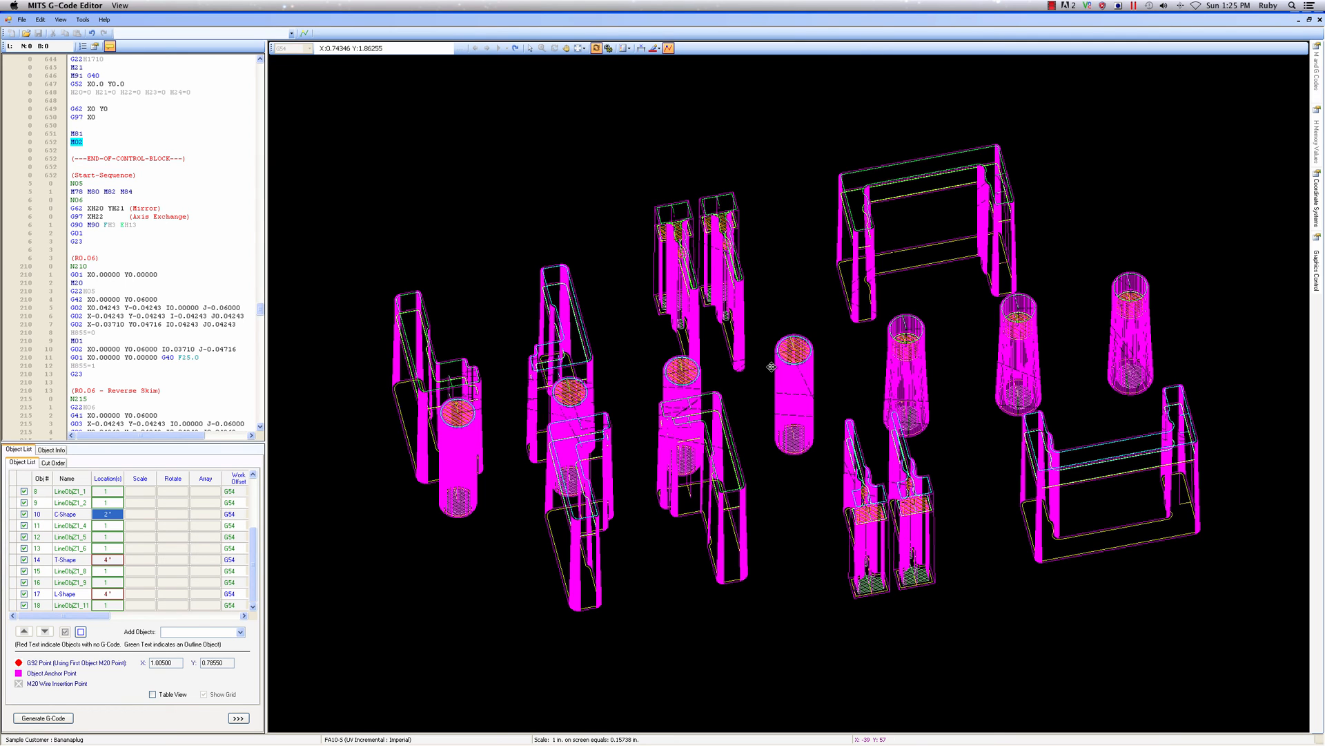